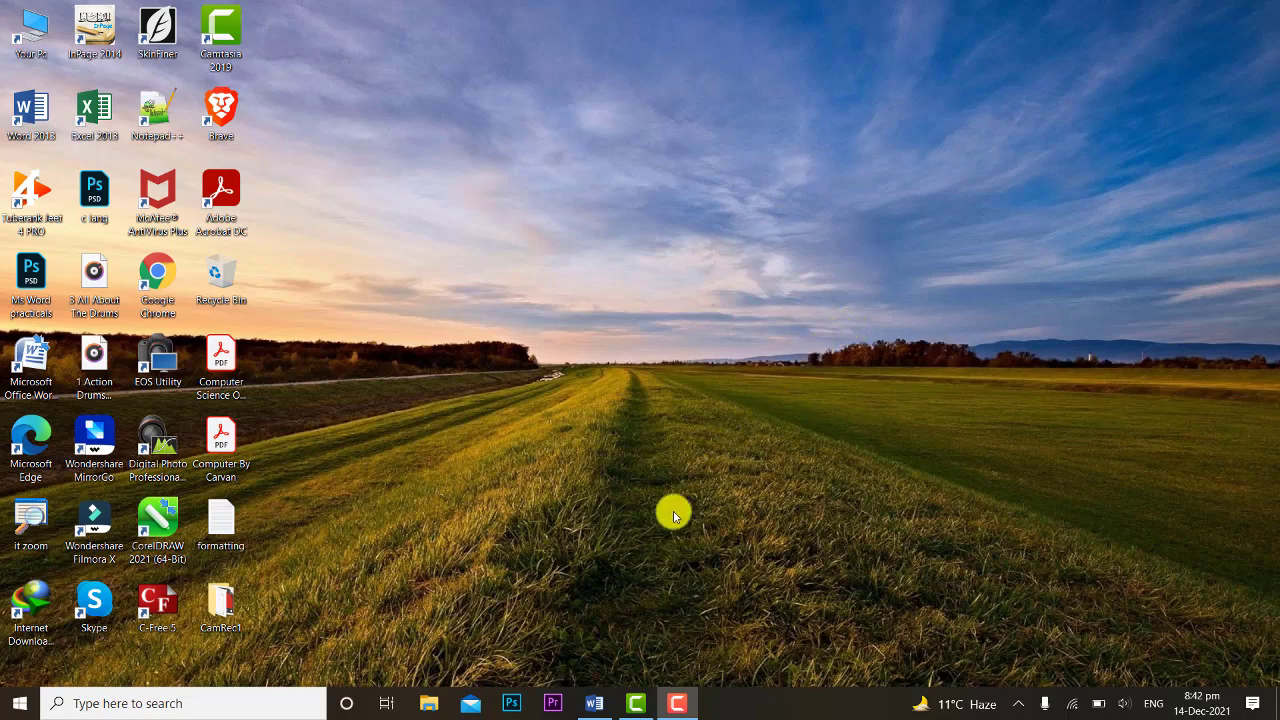
# Switch to the open Word document containing the E-commerce paragraph.
pyautogui.click(594, 703)
pyautogui.click(727, 454)
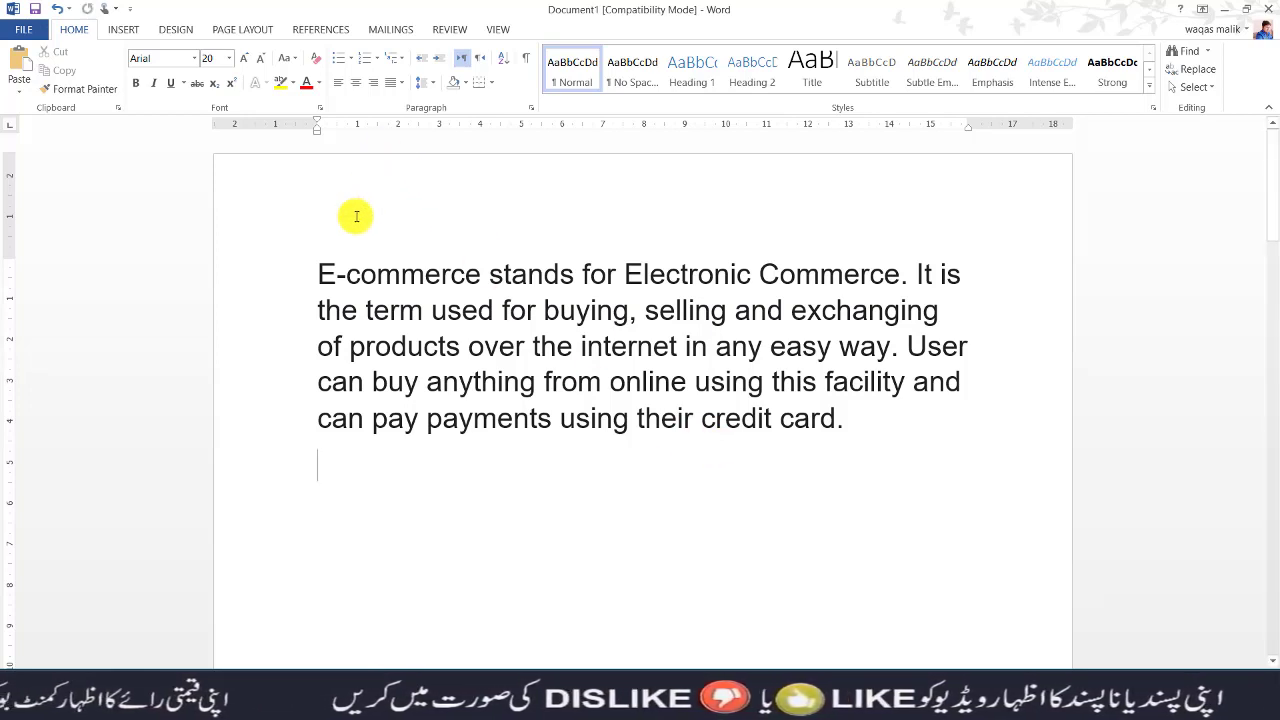
# Try selecting the word "E-commerce", the word "internet" and the whole paragraph, finally clearing the selection.
pyautogui.moveTo(317, 262); pyautogui.dragTo(489, 276)
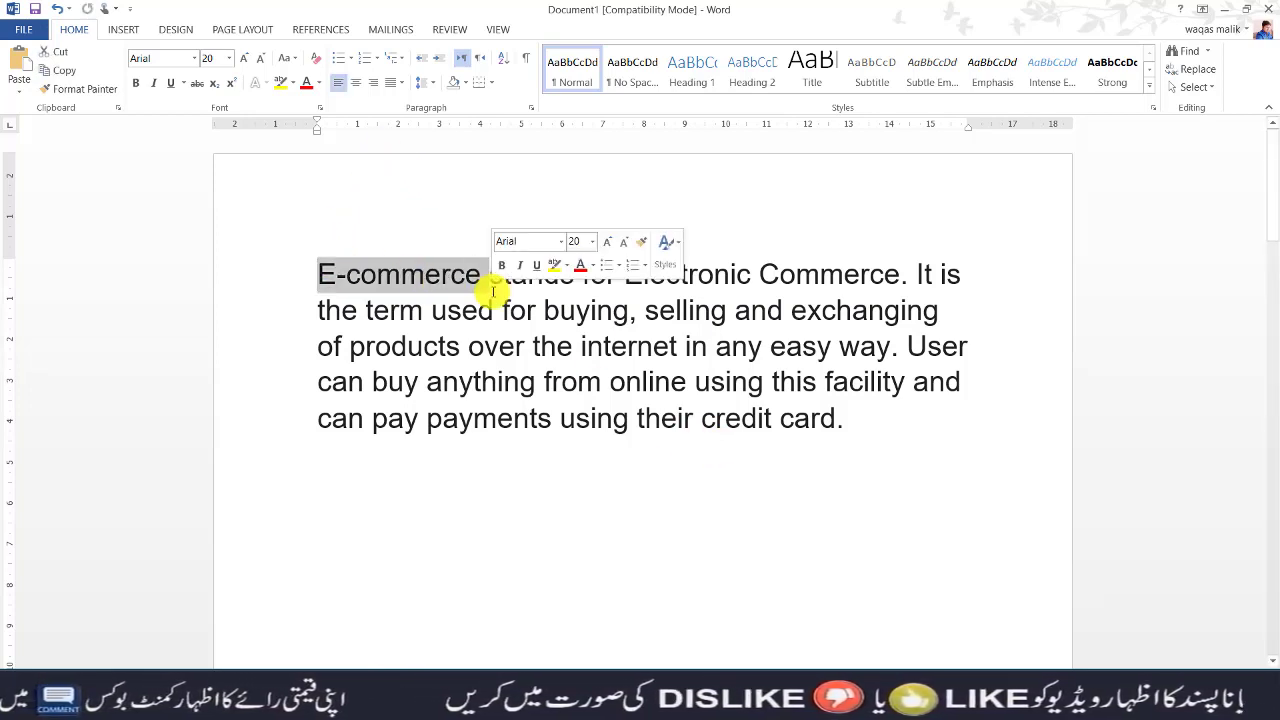
pyautogui.click(634, 332)
pyautogui.doubleClick(634, 335)
pyautogui.click(635, 336)
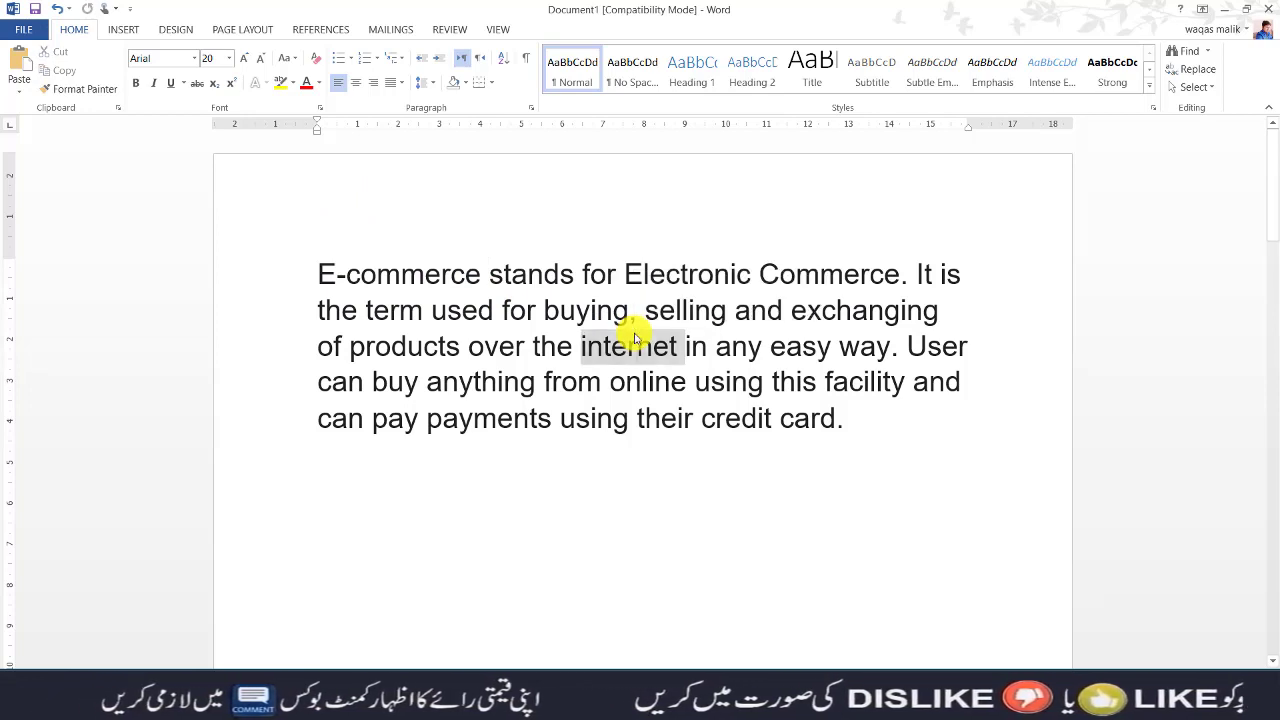
pyautogui.doubleClick(635, 336)
pyautogui.click(636, 337)
pyautogui.tripleClick(636, 337)
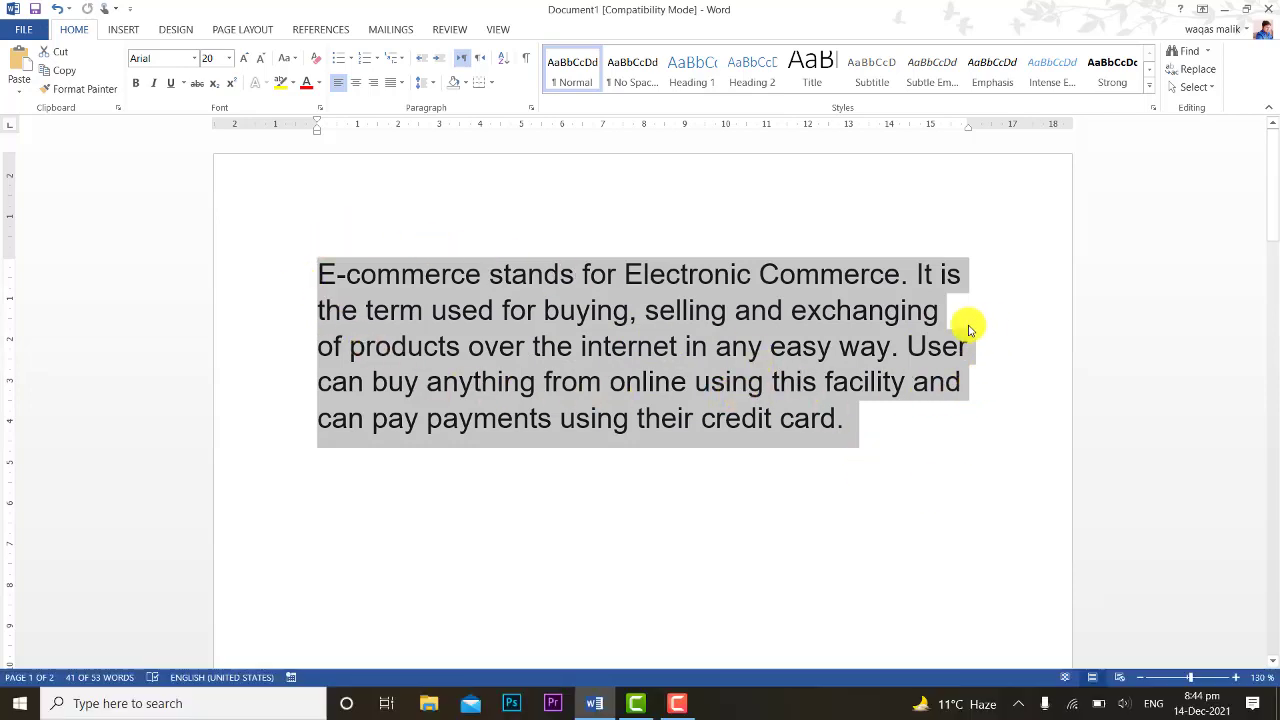
pyautogui.click(962, 280)
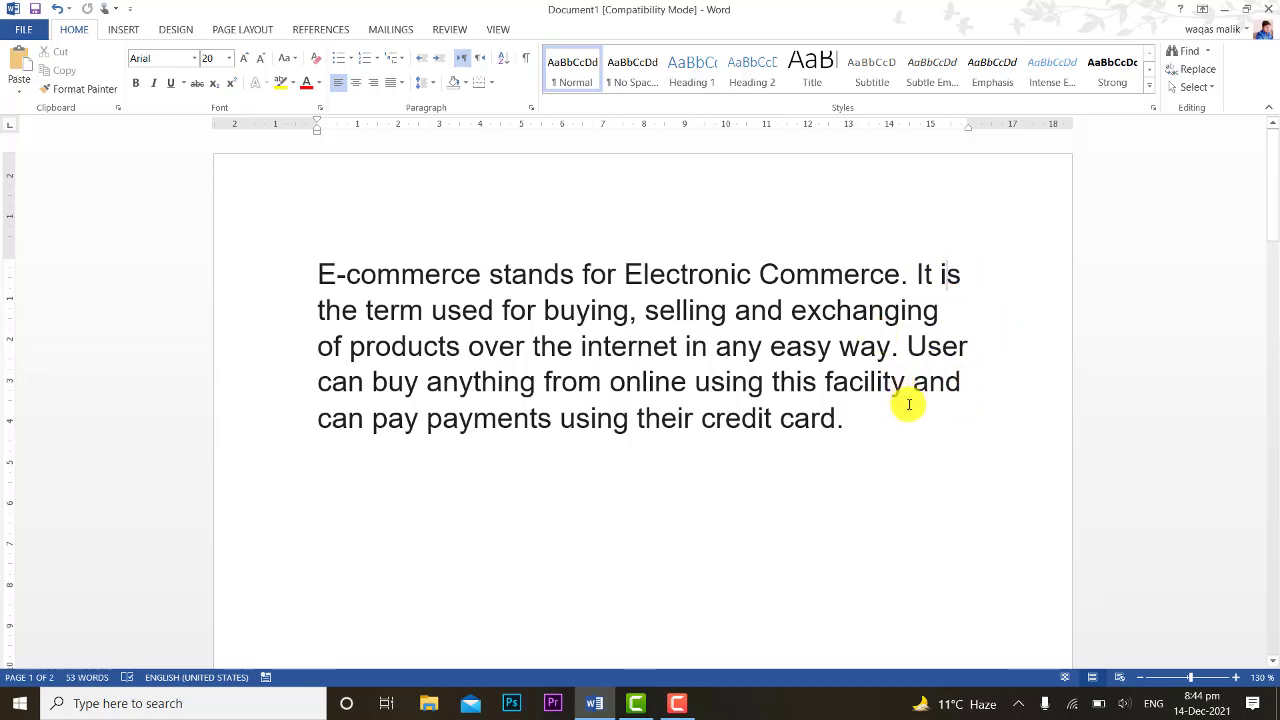
# Select the whole E-commerce paragraph, center it, and change its alignment to right.
pyautogui.moveTo(857, 429); pyautogui.dragTo(326, 277)
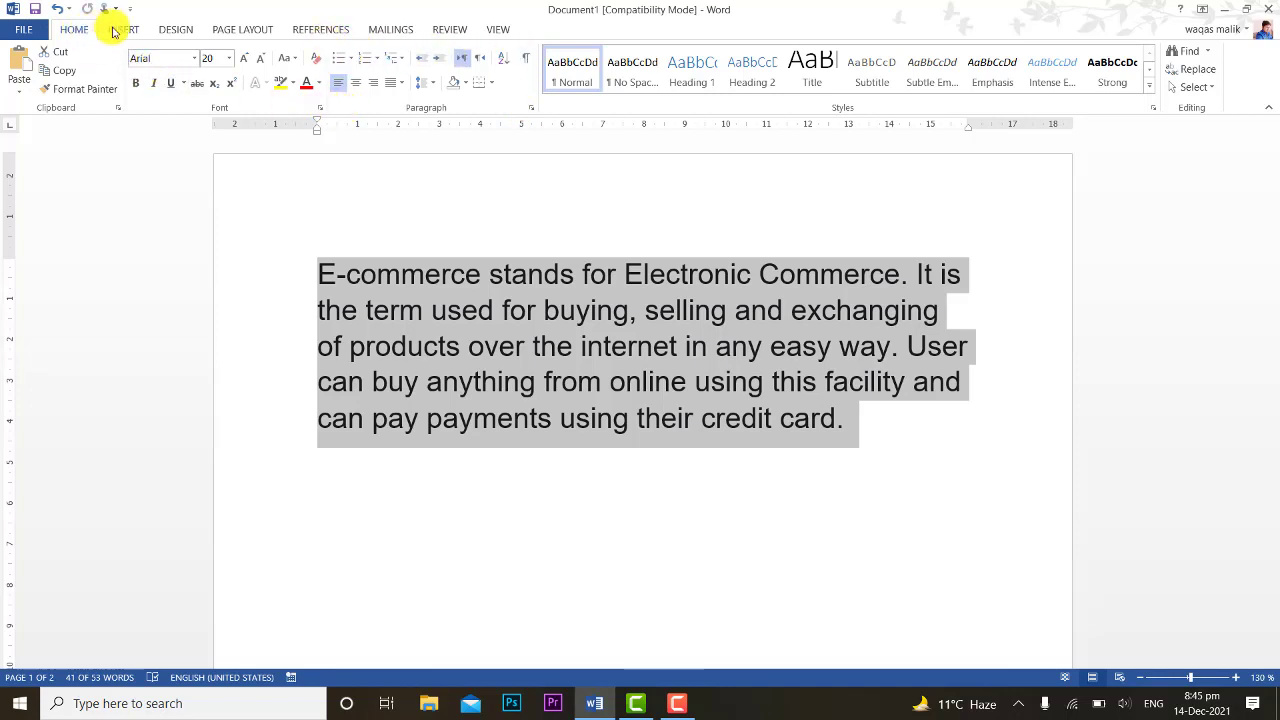
pyautogui.click(155, 31)
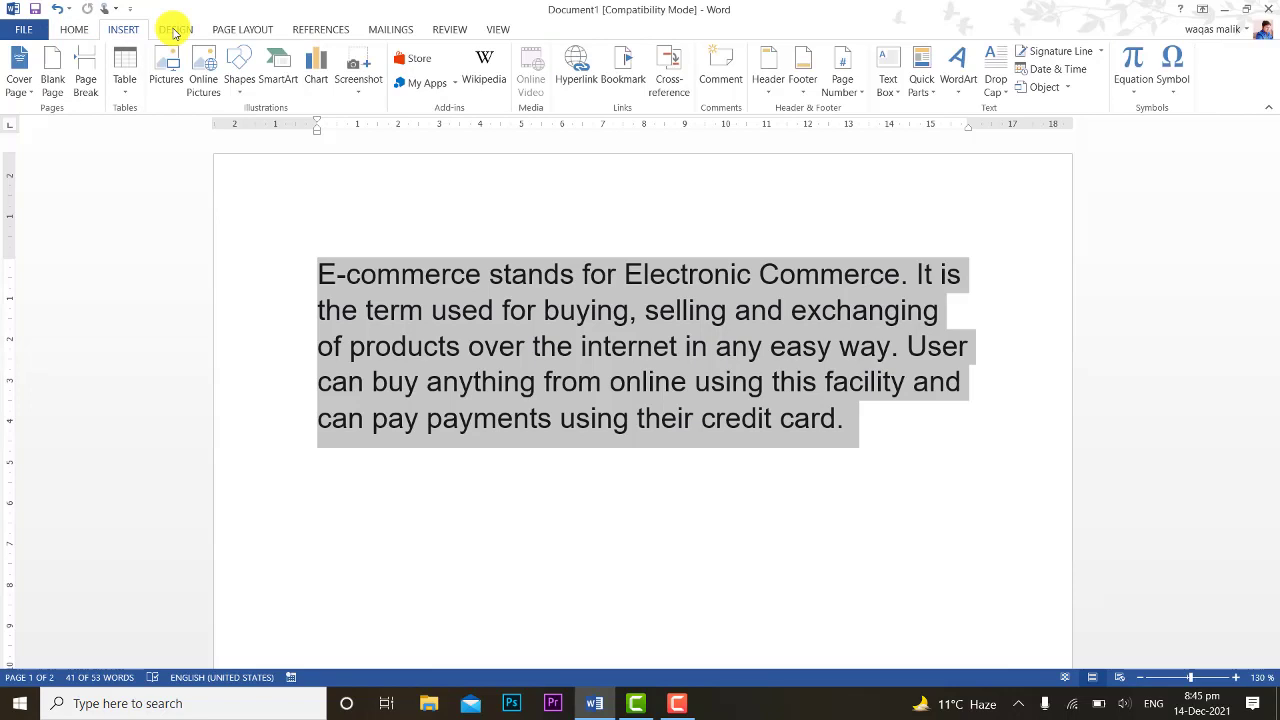
pyautogui.click(175, 31)
pyautogui.click(82, 30)
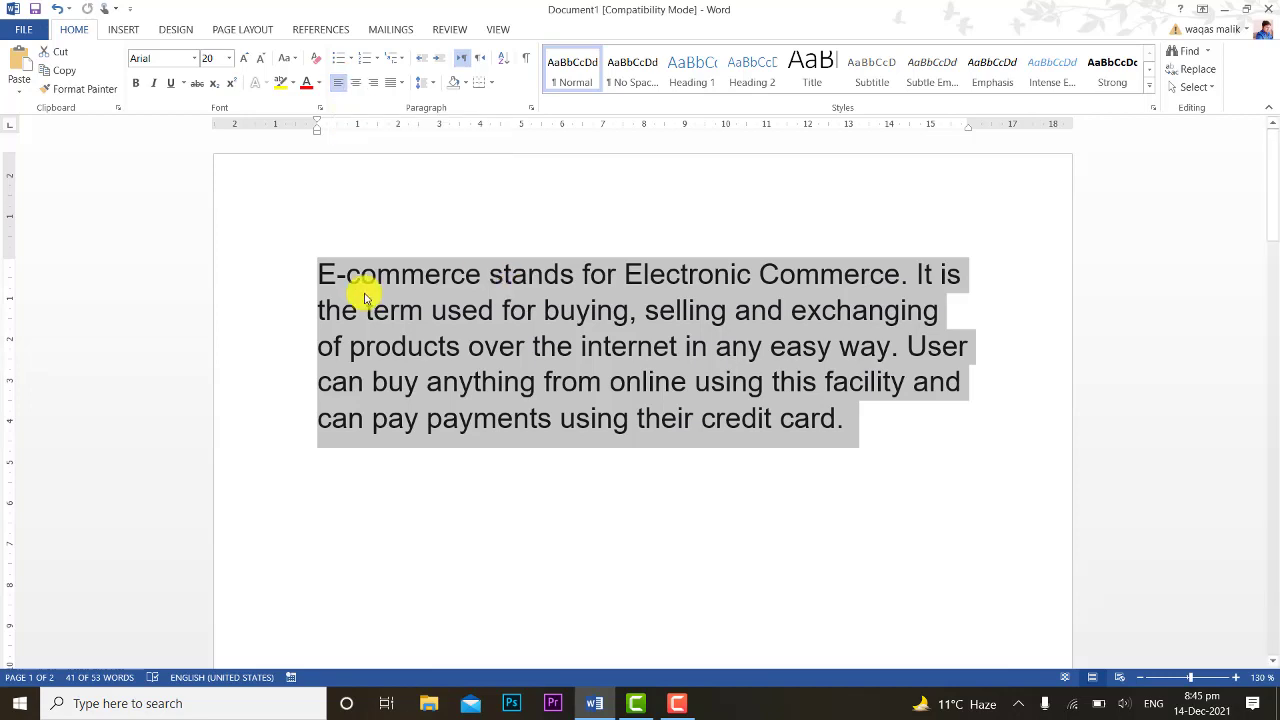
pyautogui.click(358, 86)
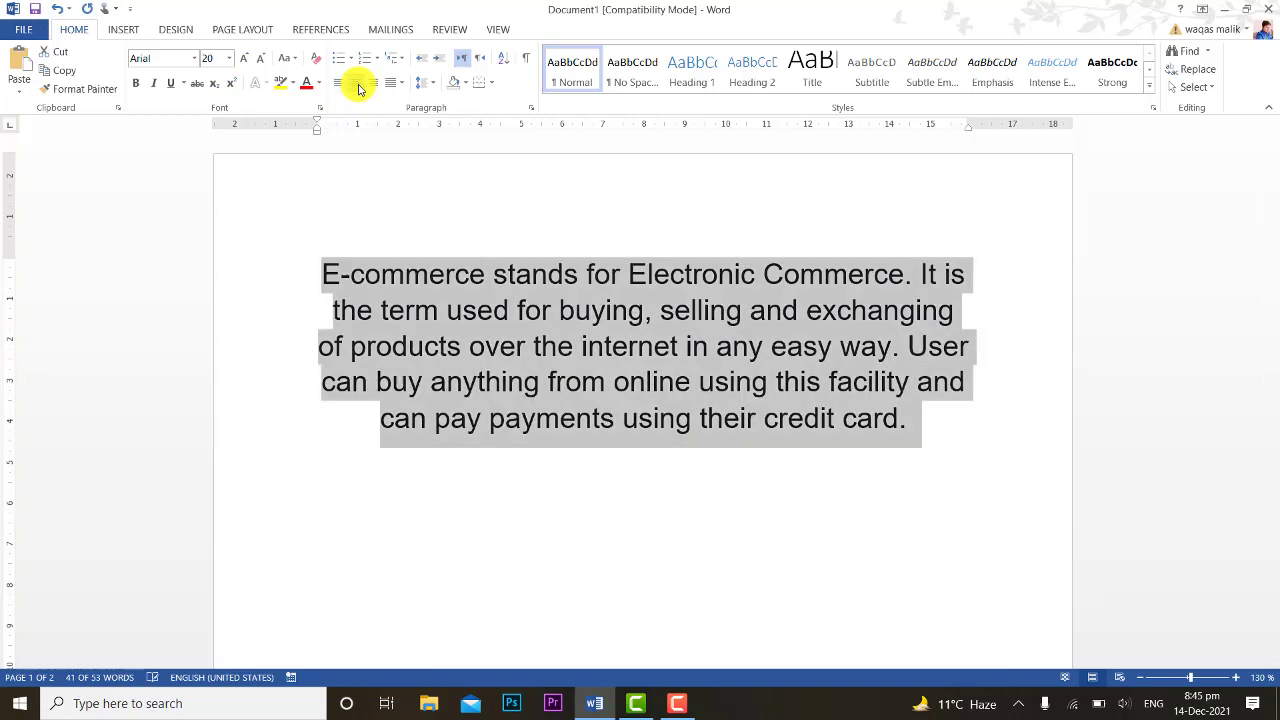
pyautogui.click(982, 384)
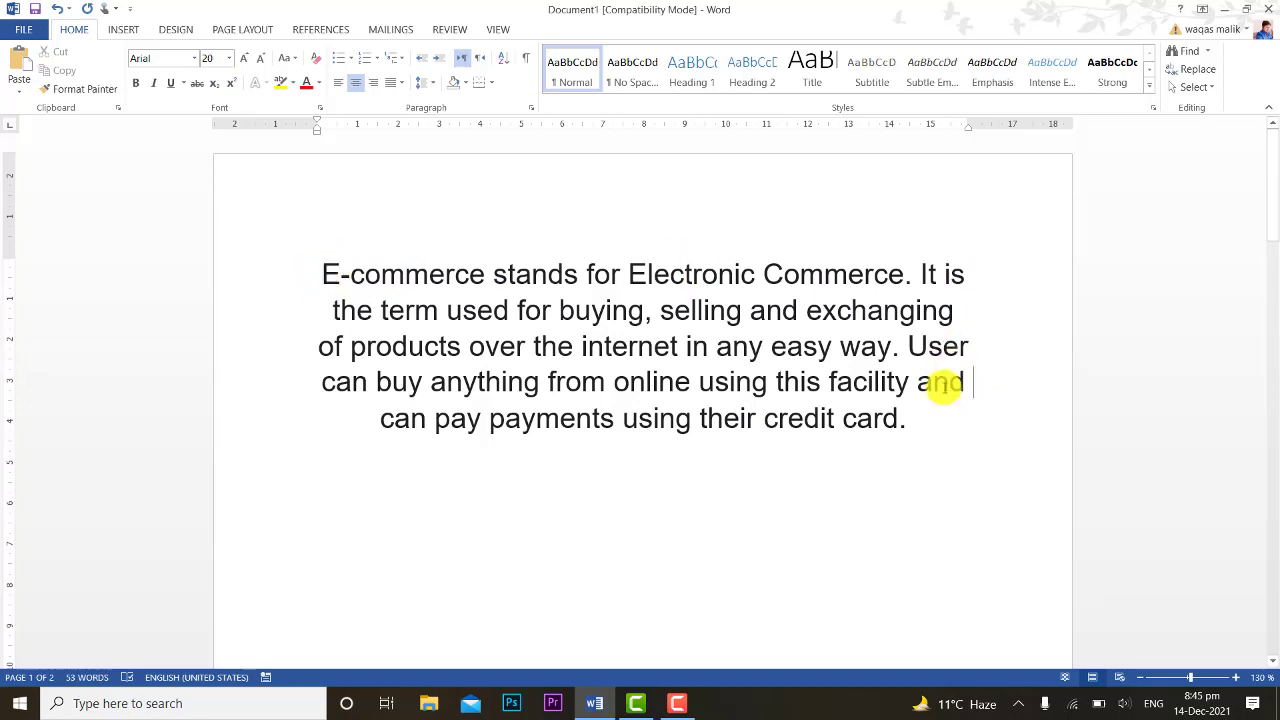
pyautogui.click(374, 85)
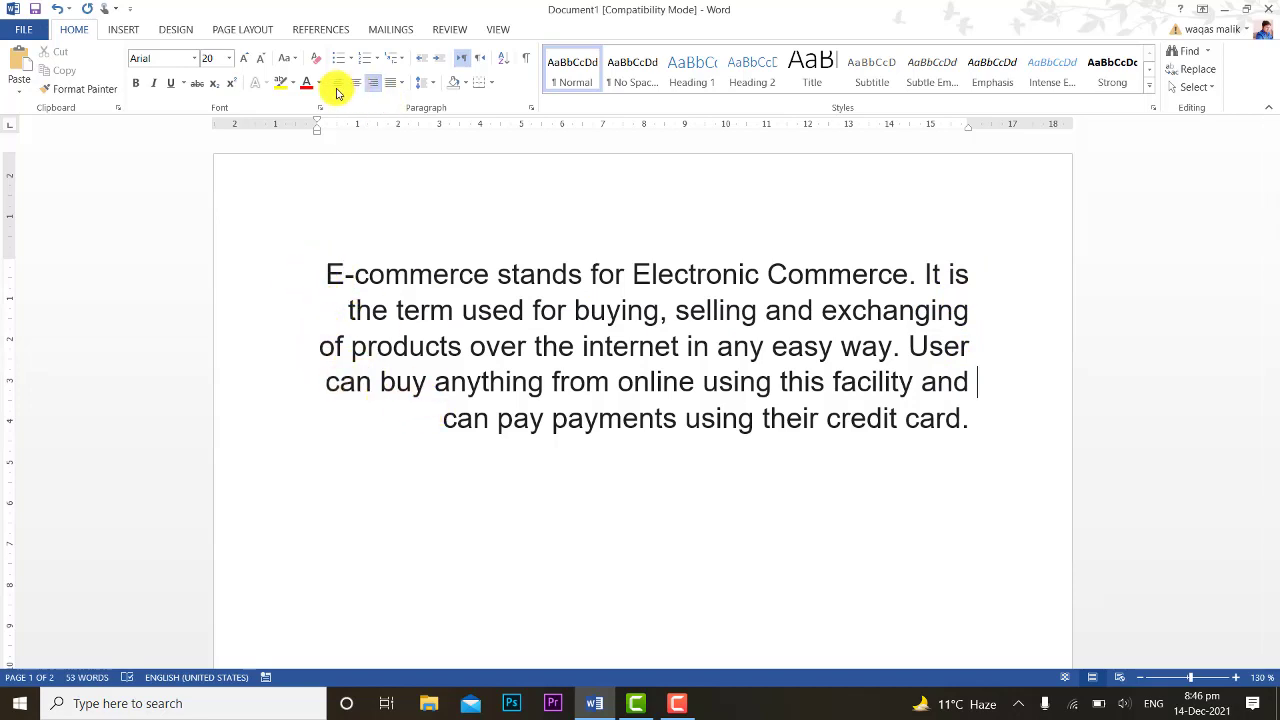
# Apply Justify alignment to the E-commerce paragraph and check its left and right text edges.
pyautogui.click(397, 83)
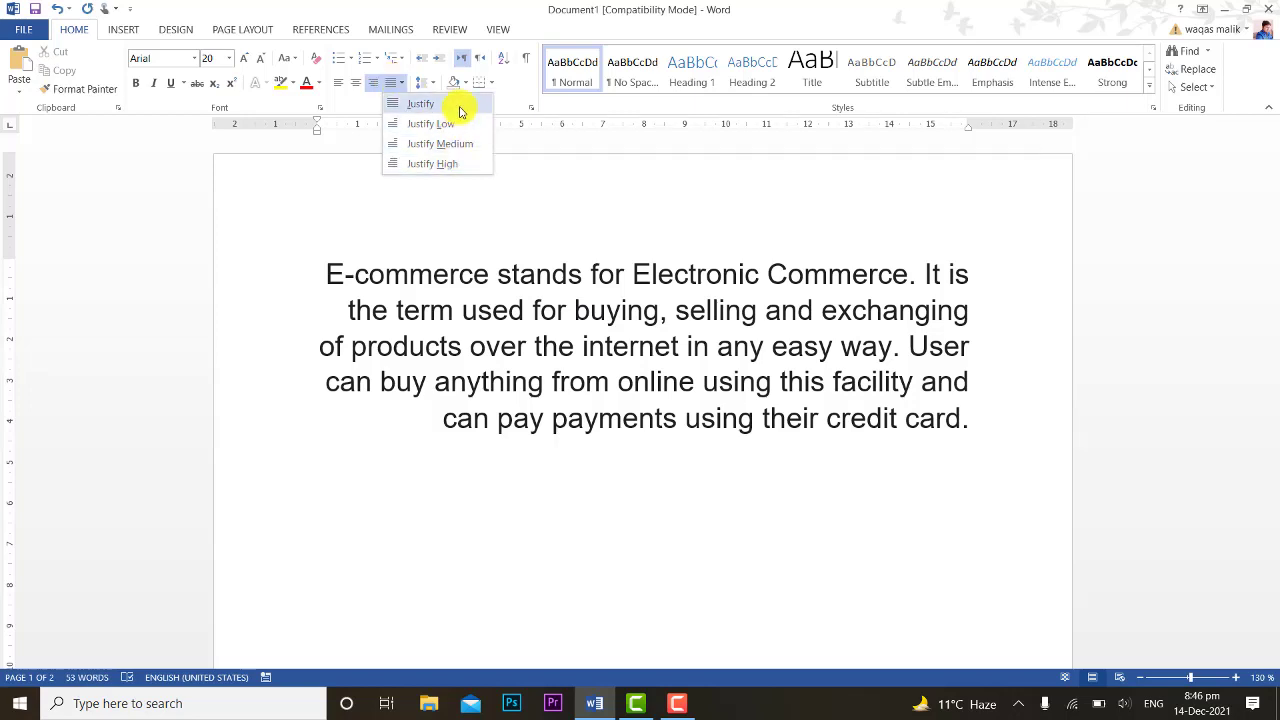
pyautogui.click(458, 106)
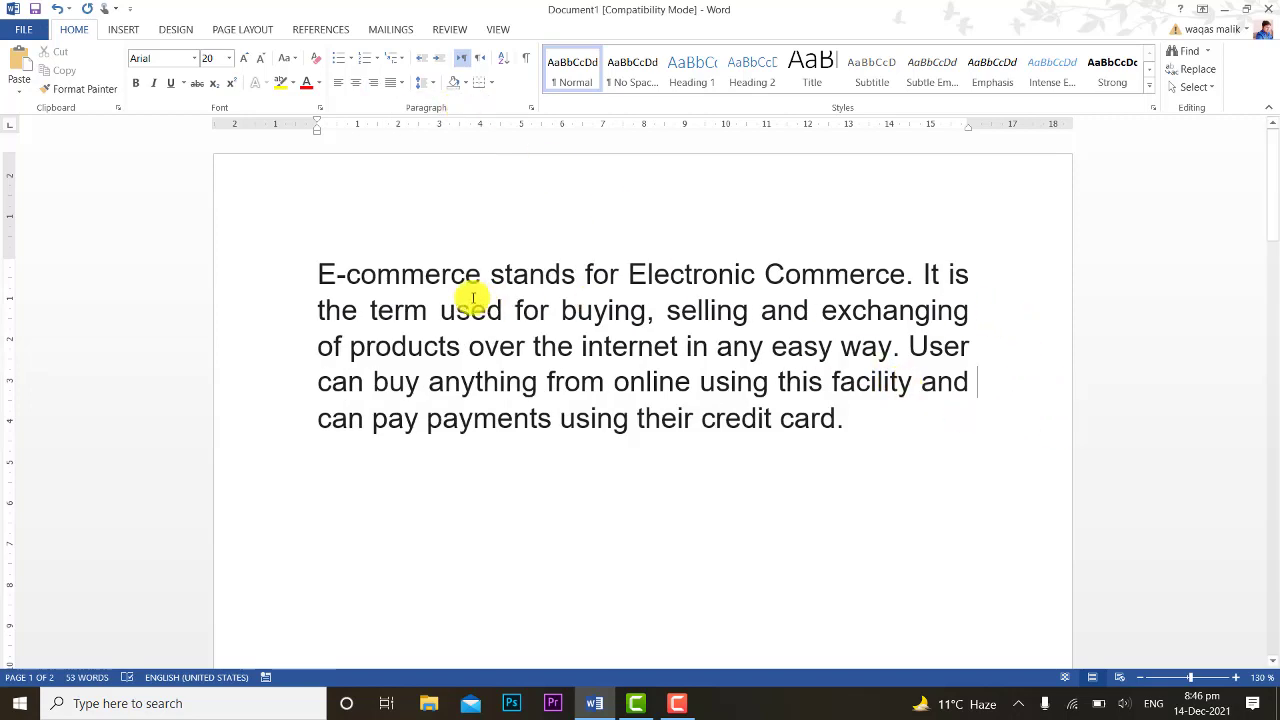
pyautogui.moveTo(317, 271); pyautogui.dragTo(320, 424)
pyautogui.click(320, 428)
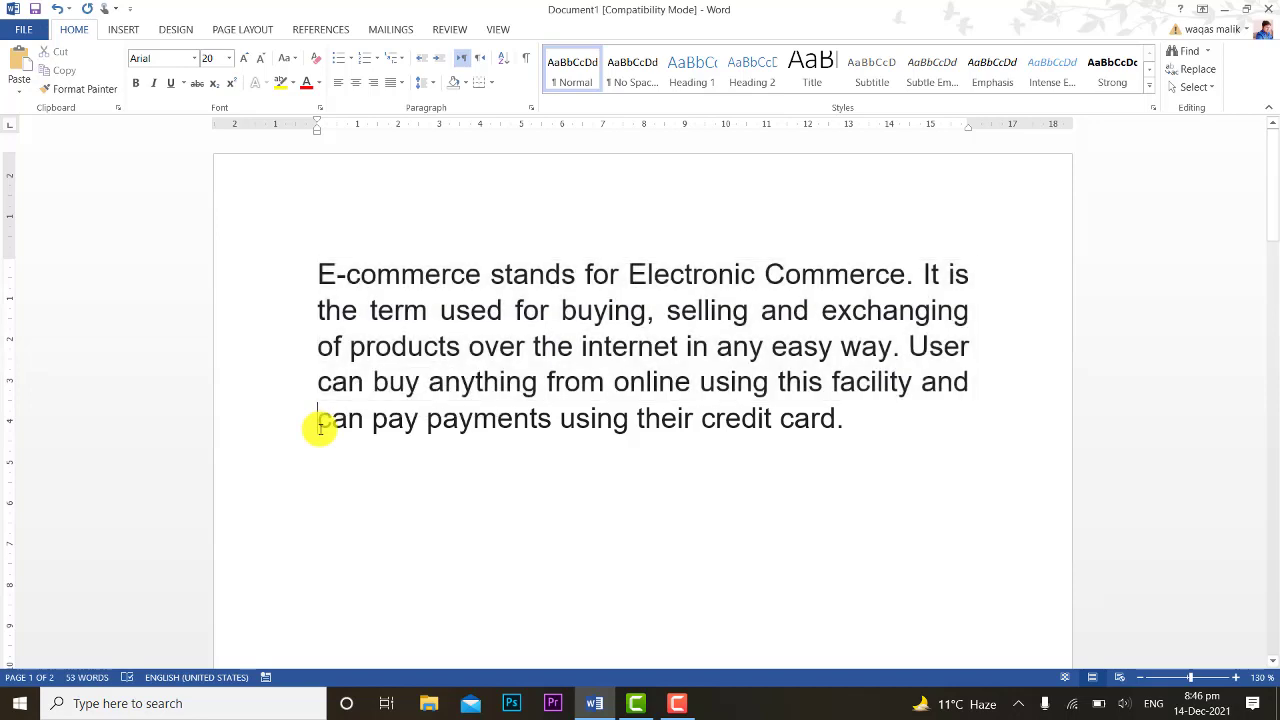
pyautogui.moveTo(980, 277)
pyautogui.mouseDown()
pyautogui.moveTo(983, 397)
pyautogui.moveTo(975, 290)
pyautogui.mouseUp()
pyautogui.click(840, 428)
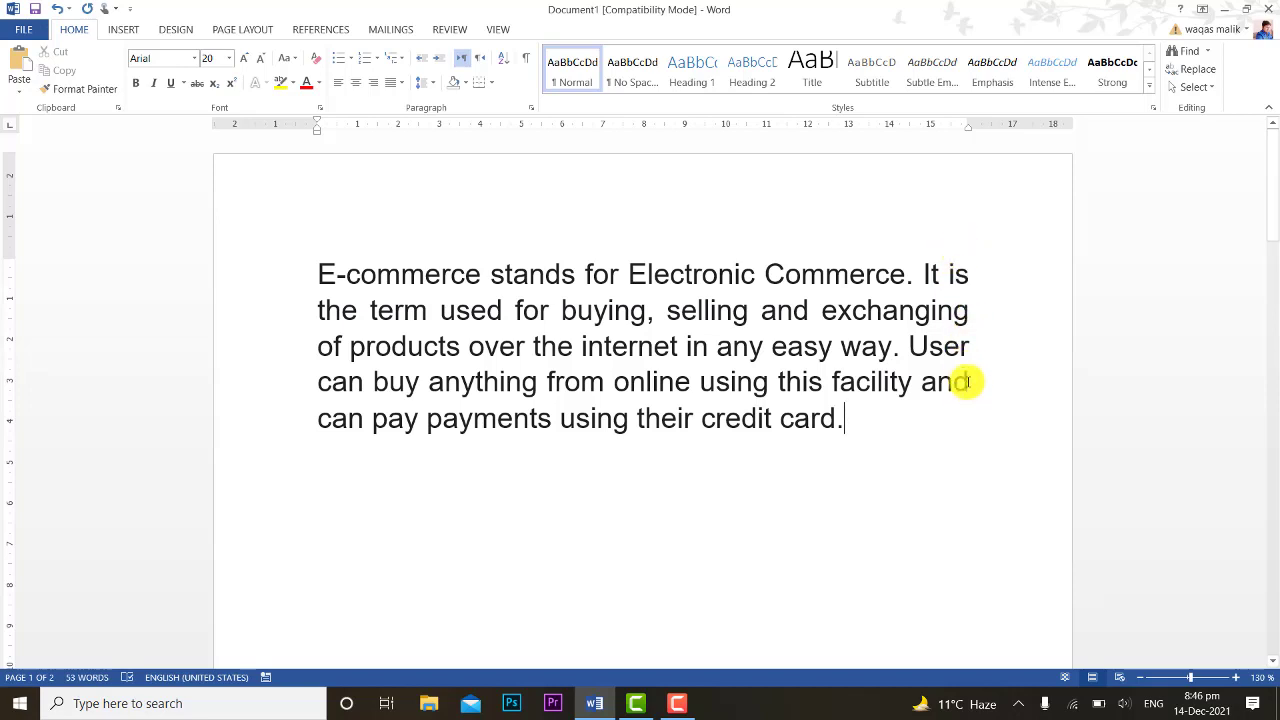
# Apply Justify Low to the E-commerce paragraph, followed by Justify Medium.
pyautogui.click(401, 83)
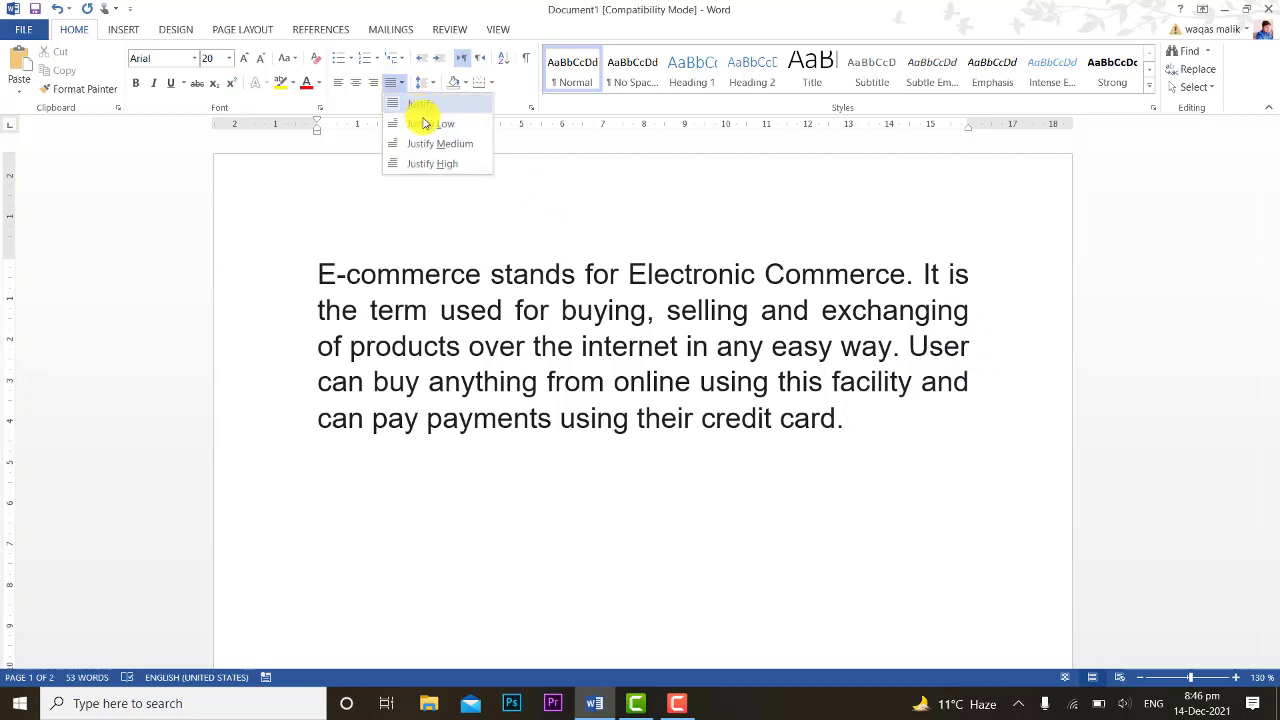
pyautogui.click(424, 123)
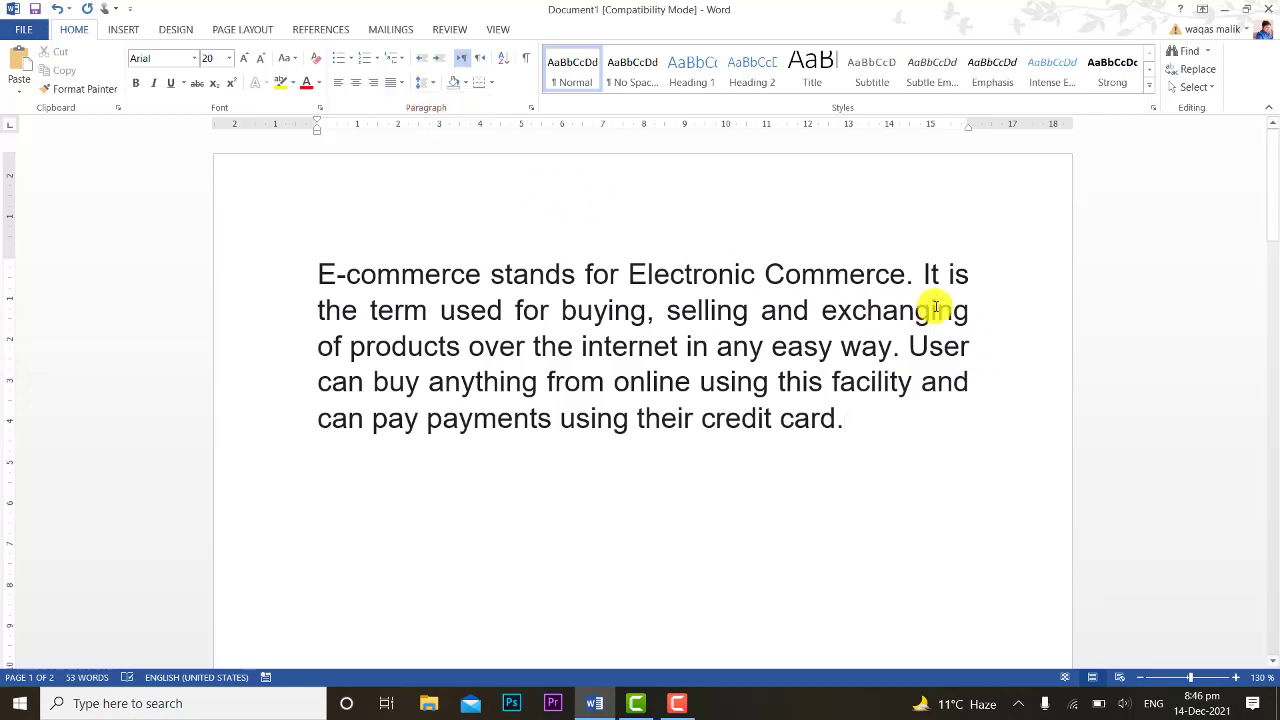
pyautogui.click(400, 83)
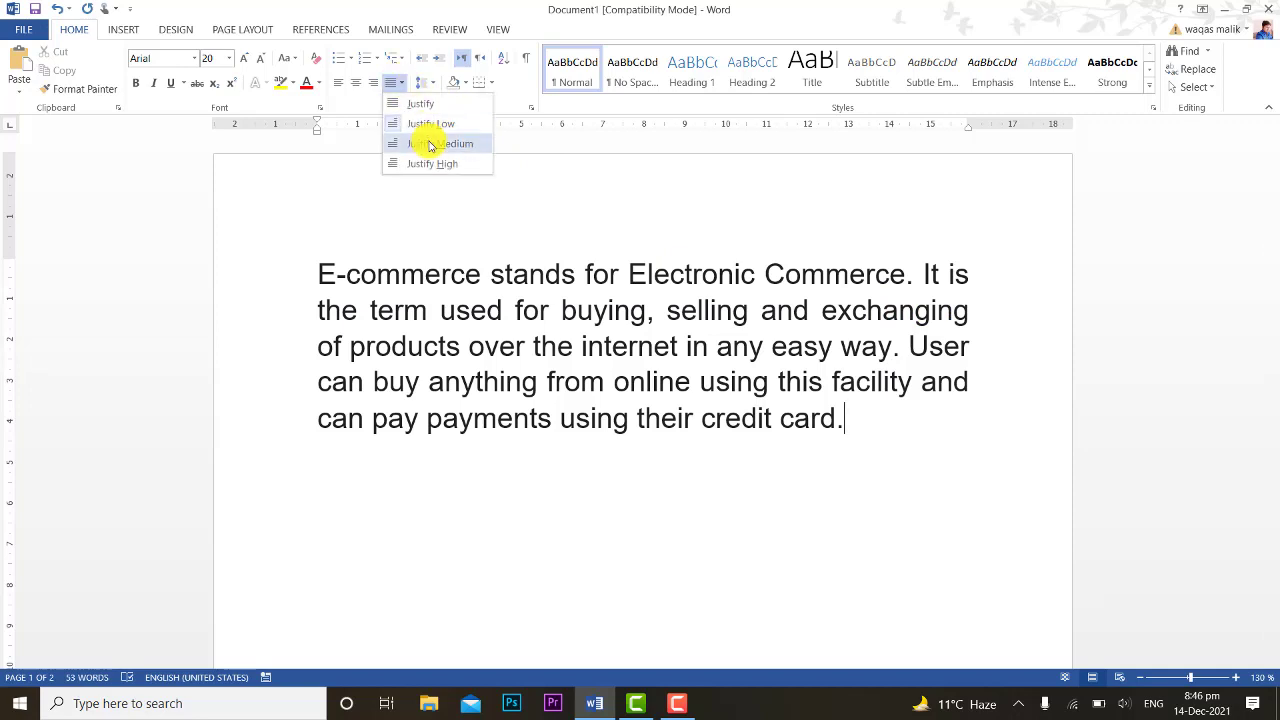
pyautogui.click(430, 144)
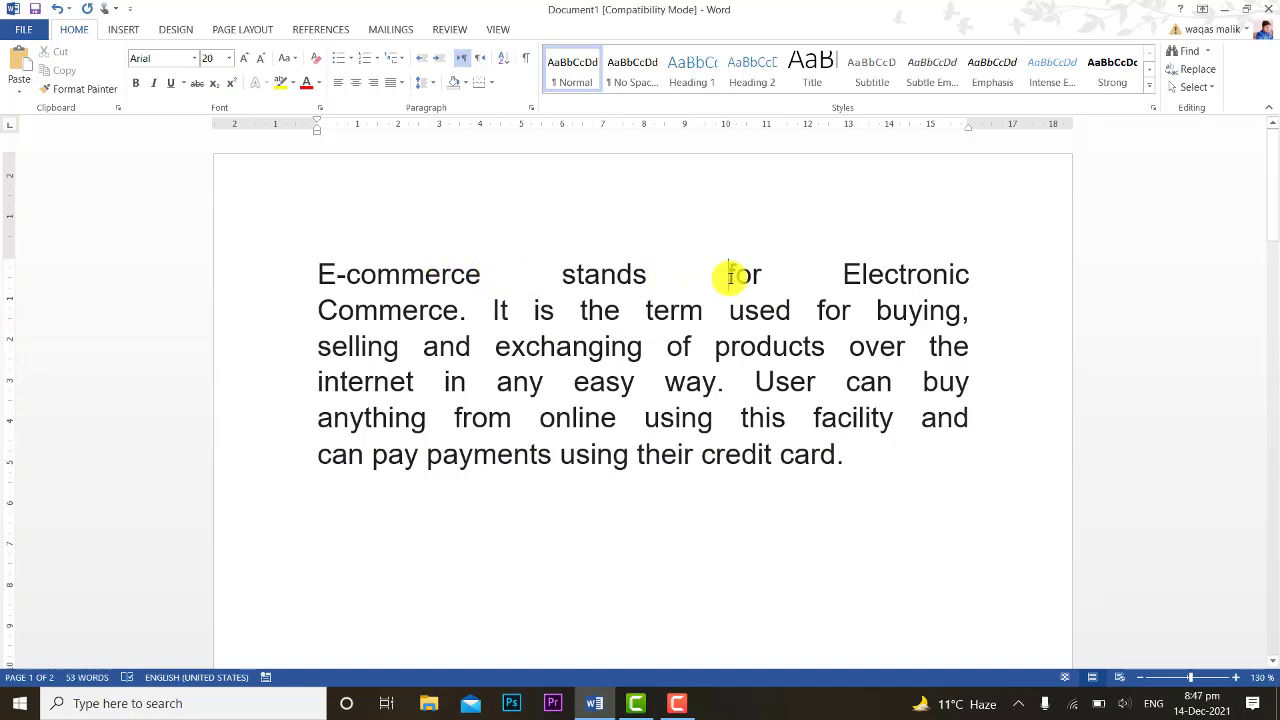
pyautogui.click(796, 274)
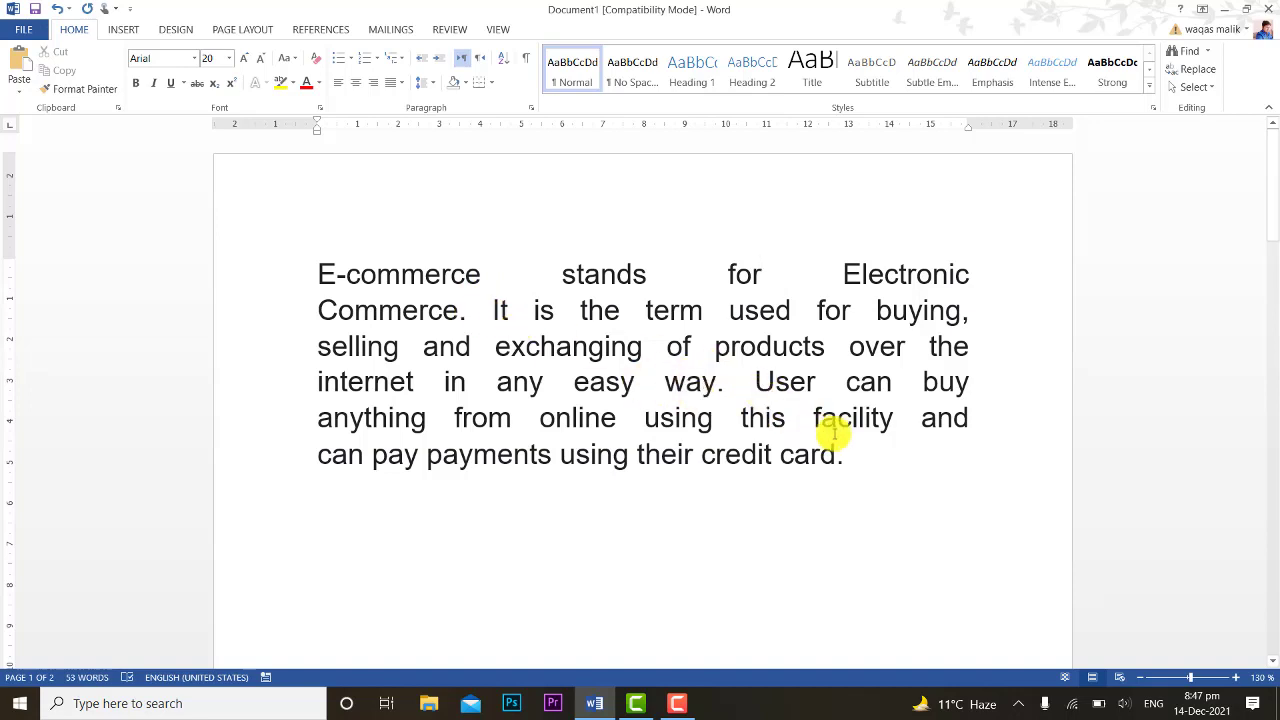
# Select the whole E-commerce paragraph and apply Justify High alignment.
pyautogui.moveTo(845, 455); pyautogui.dragTo(305, 262)
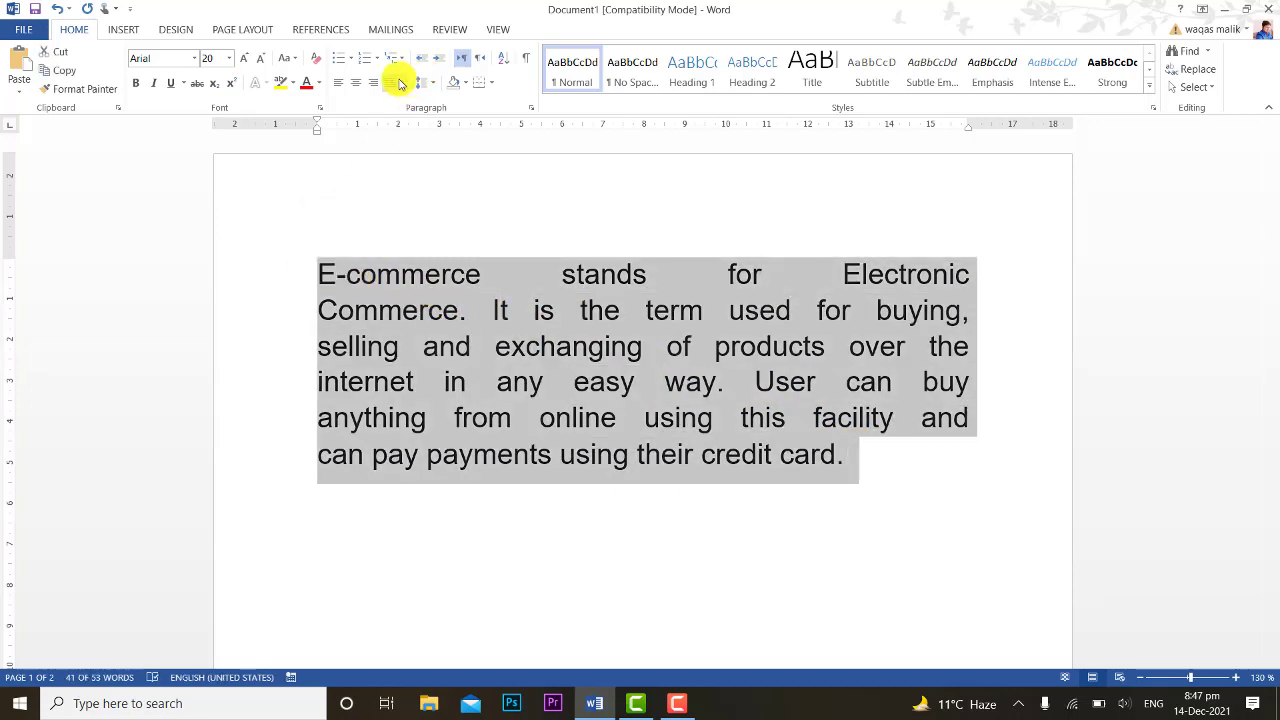
pyautogui.click(401, 82)
pyautogui.click(425, 165)
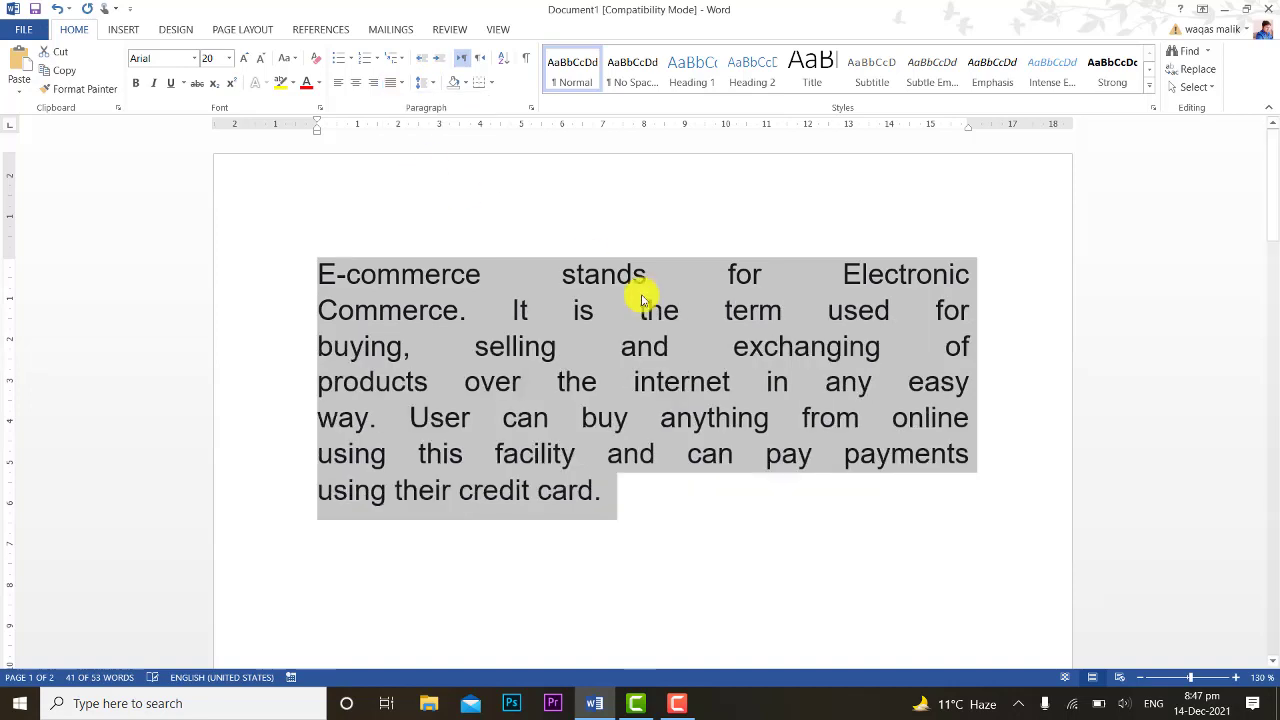
pyautogui.click(672, 348)
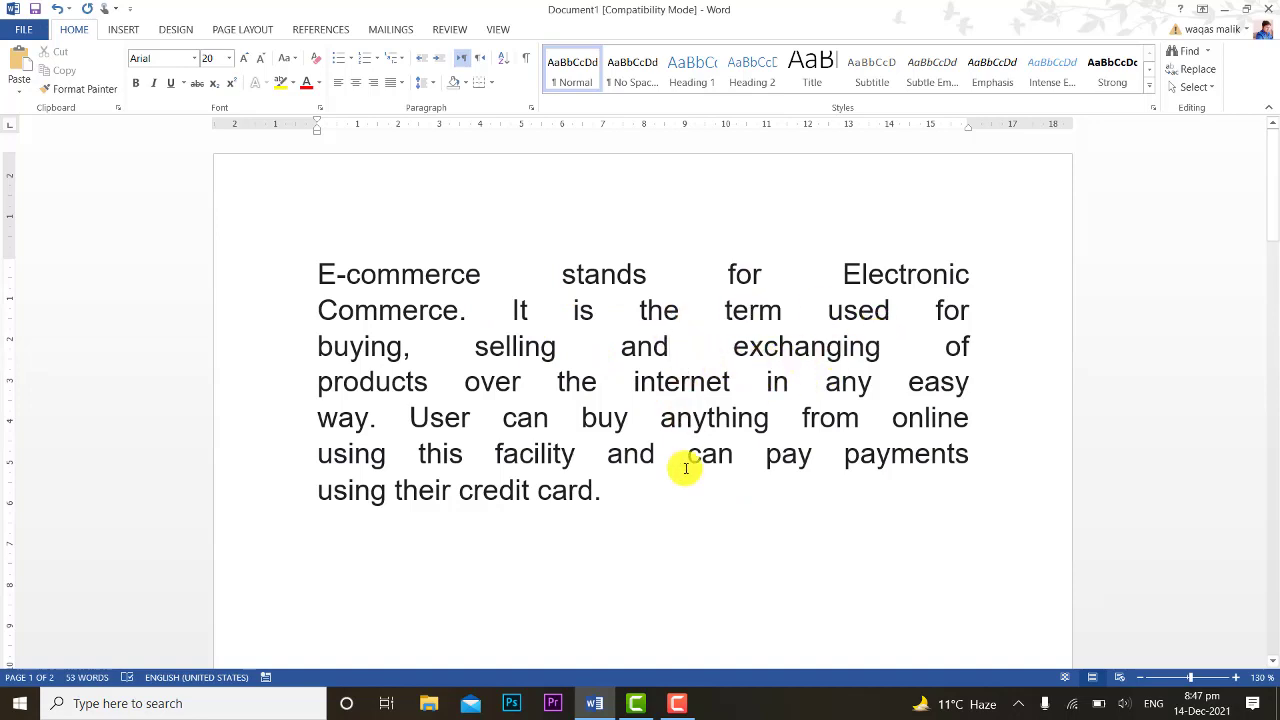
# Select the whole E-commerce paragraph and set its alignment to plain Justify.
pyautogui.moveTo(630, 500); pyautogui.dragTo(329, 251)
pyautogui.click(408, 86)
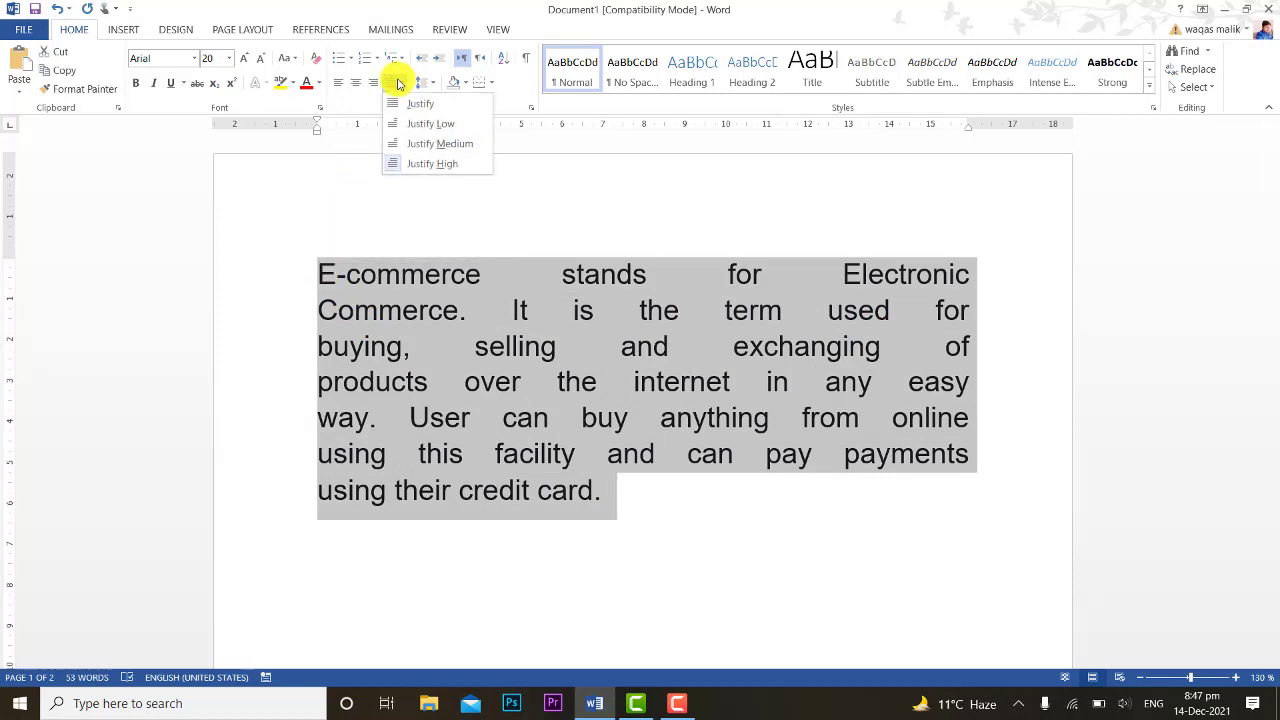
pyautogui.click(420, 106)
pyautogui.click(703, 426)
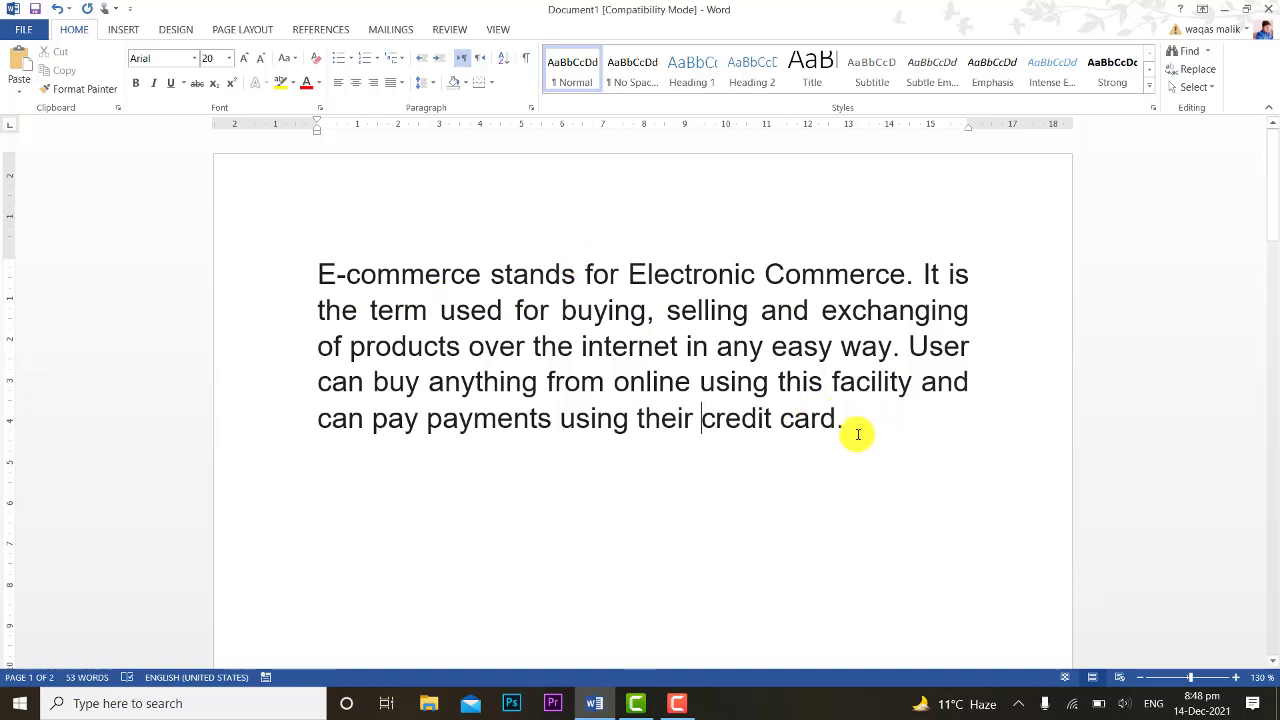
# Select the whole E-commerce paragraph and remove the space after it.
pyautogui.moveTo(850, 430); pyautogui.dragTo(300, 271)
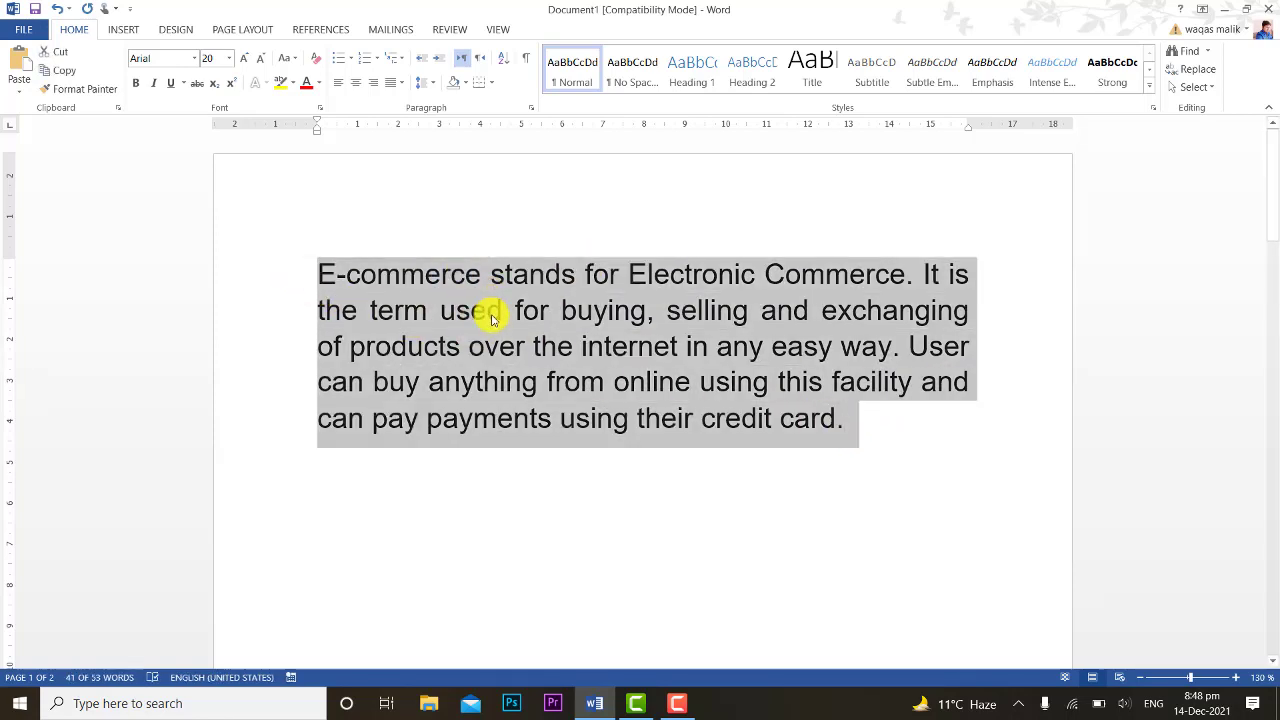
pyautogui.click(435, 84)
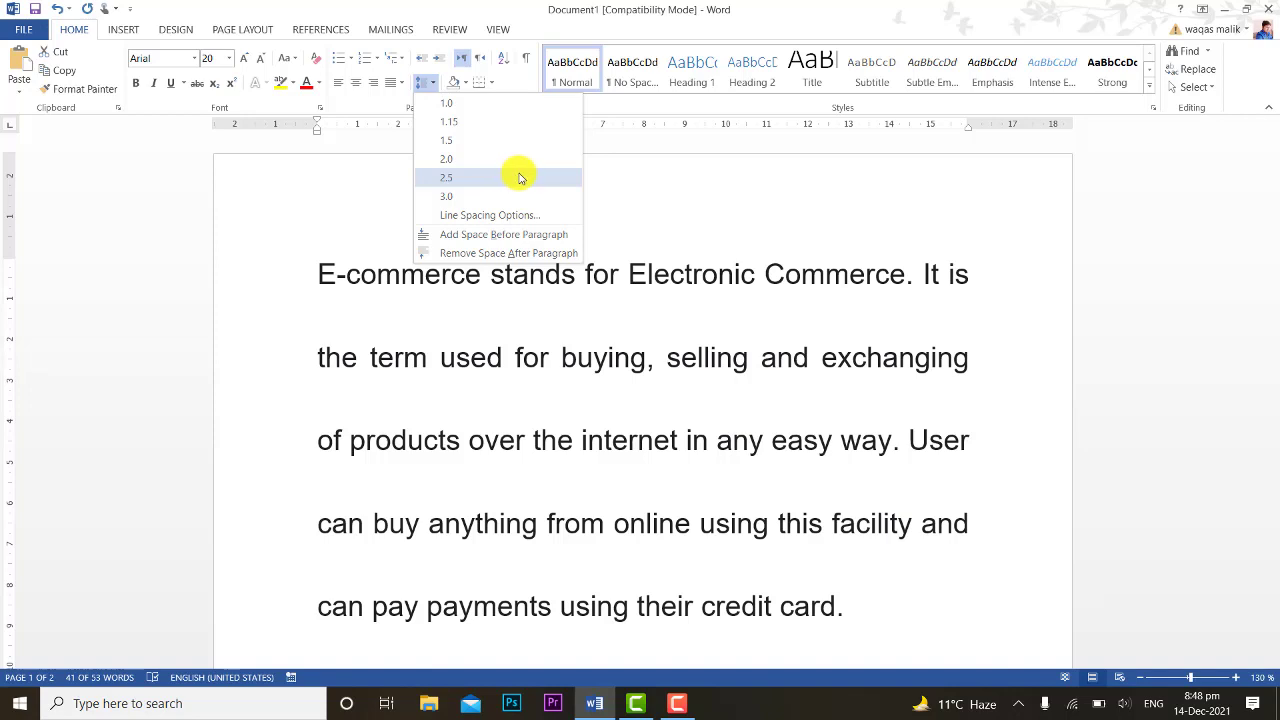
pyautogui.click(525, 254)
pyautogui.click(517, 204)
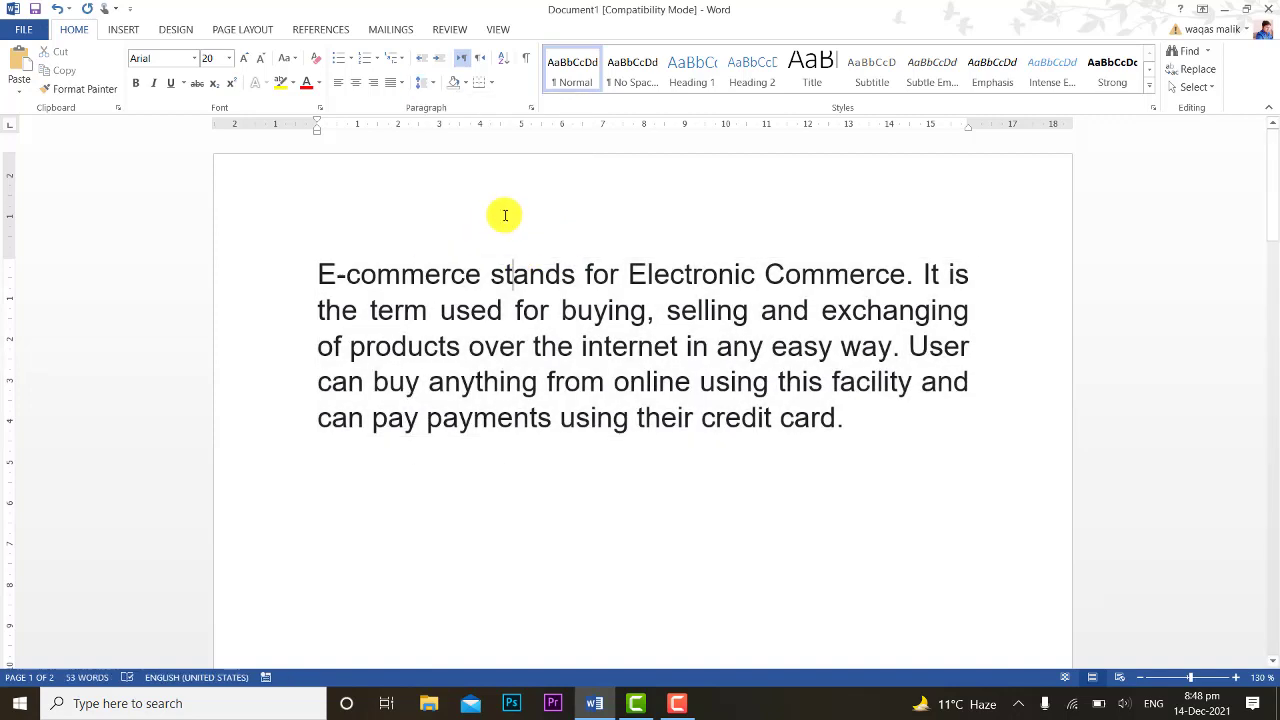
# Add space before the E-commerce paragraph and place the cursor at its beginning.
pyautogui.click(423, 84)
pyautogui.click(466, 234)
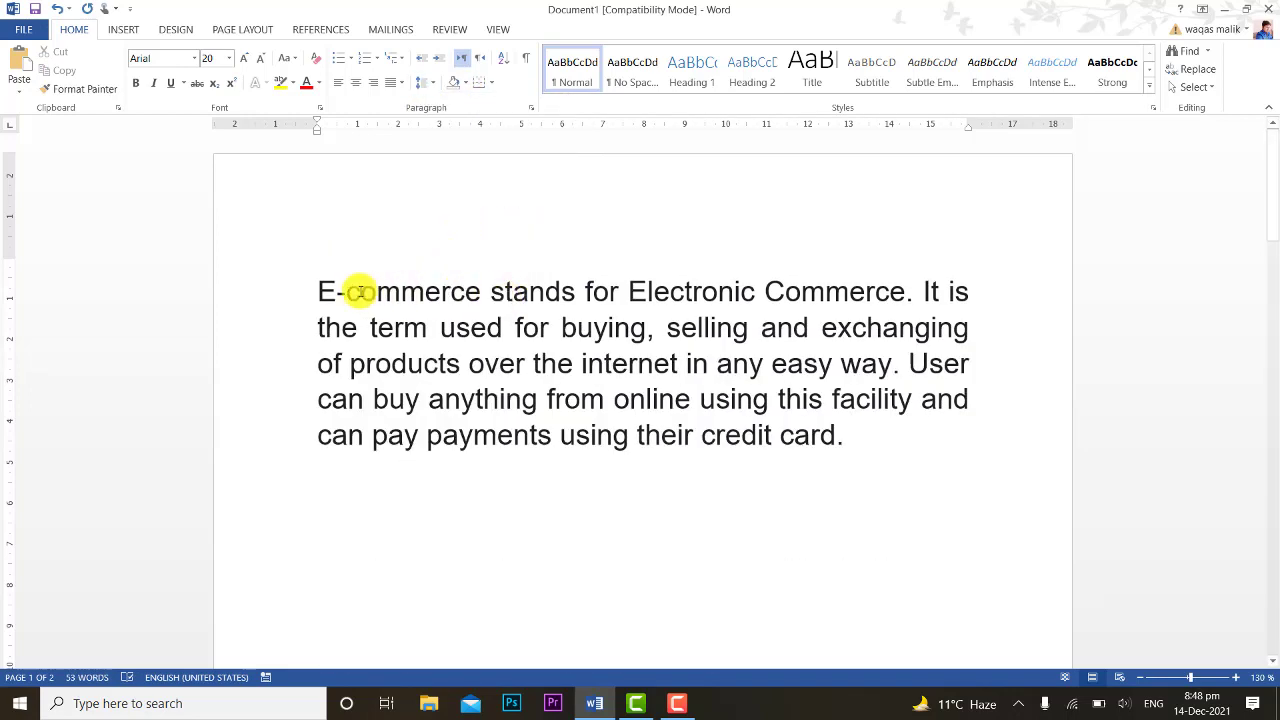
pyautogui.click(319, 288)
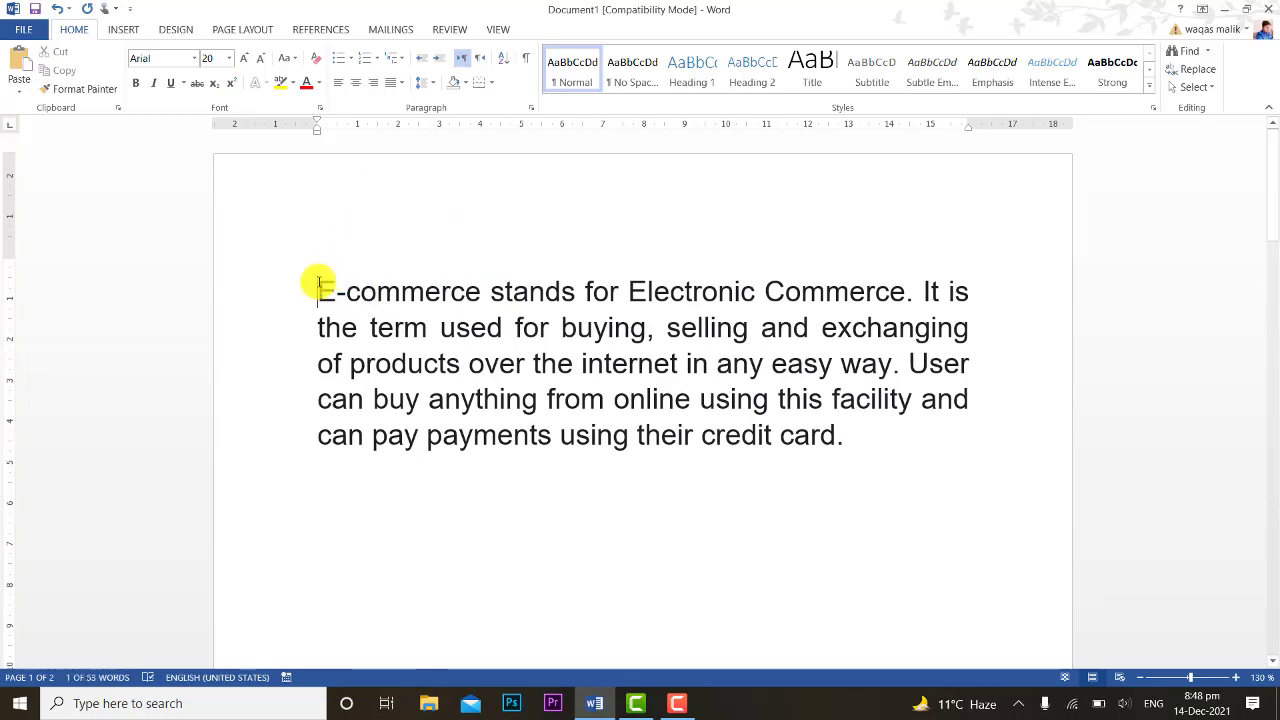
# Select the whole E-commerce paragraph and remove the space before it.
pyautogui.doubleClick(503, 390)
pyautogui.doubleClick(585, 402)
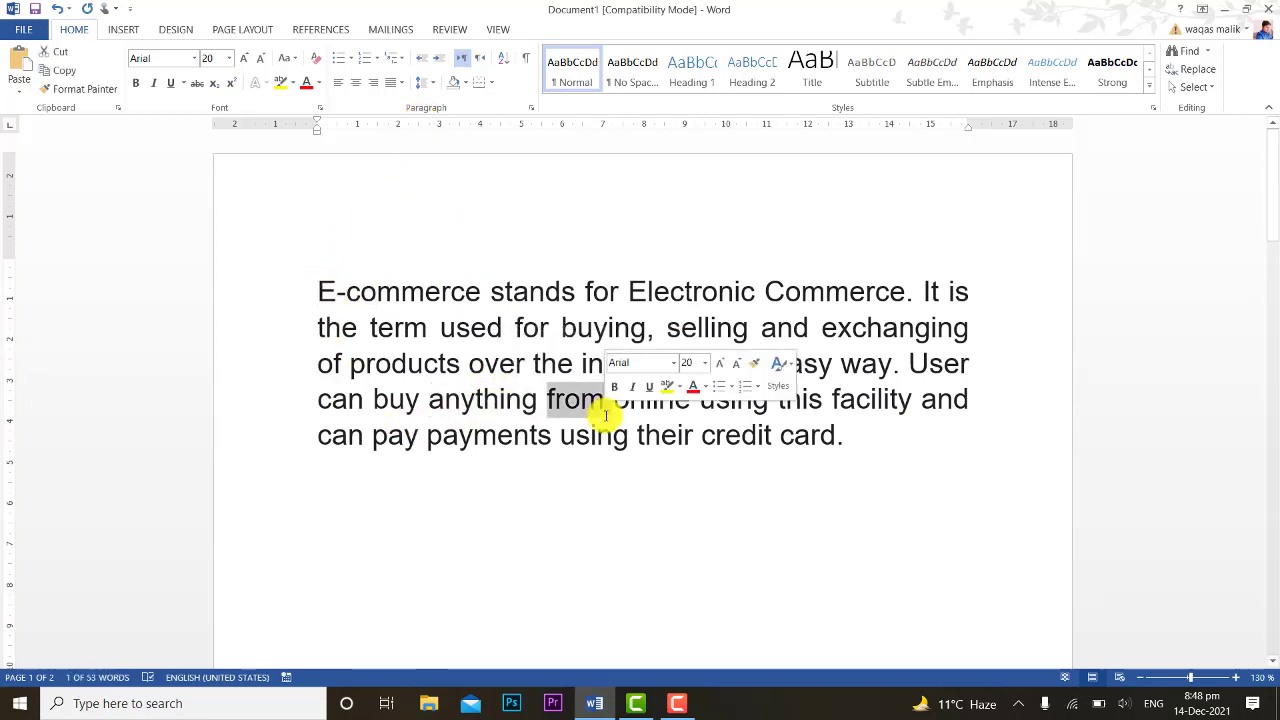
pyautogui.click(658, 410)
pyautogui.tripleClick(658, 410)
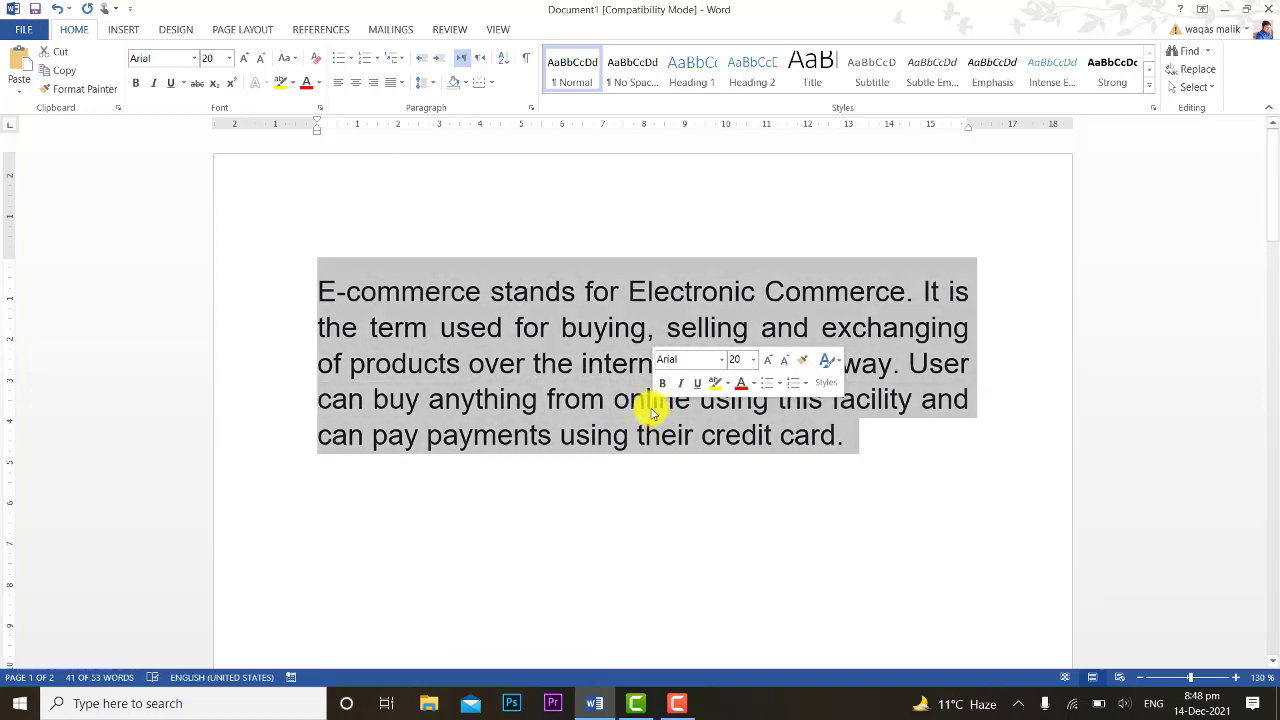
pyautogui.click(426, 83)
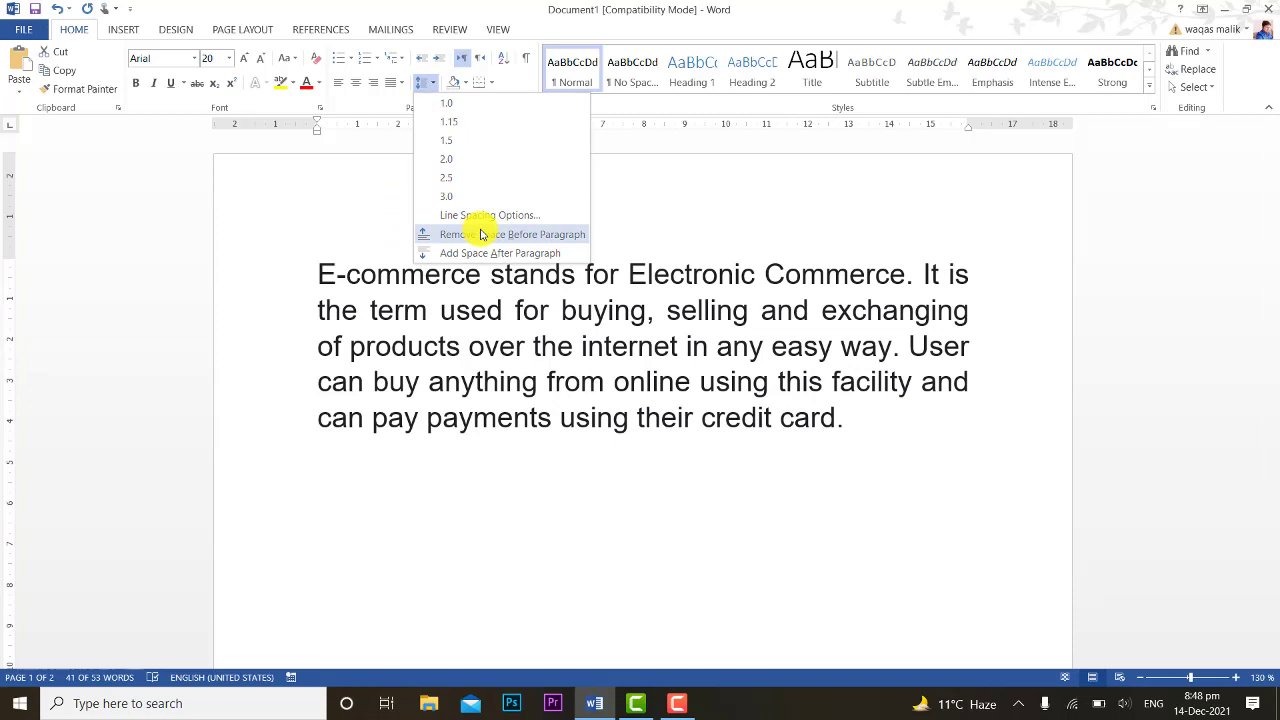
pyautogui.click(482, 234)
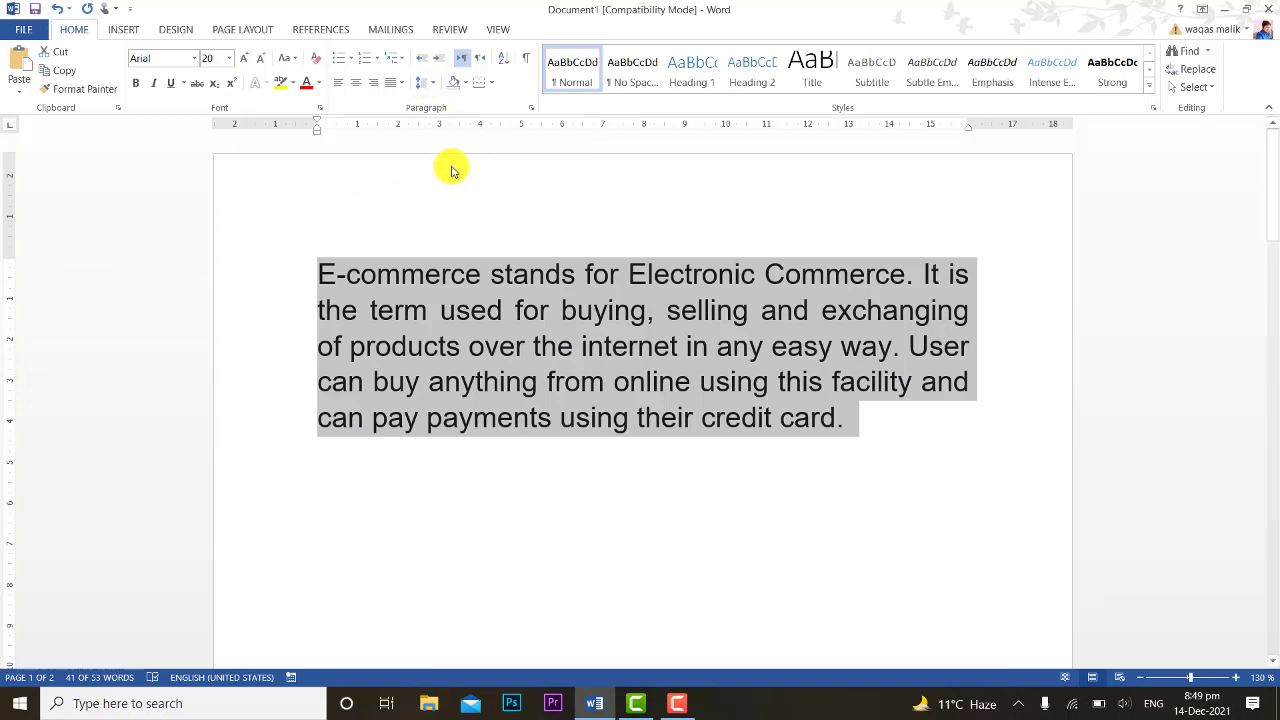
# Preview the paragraph shading colors on the selected E-commerce paragraph without applying one, and clear the selection.
pyautogui.click(465, 84)
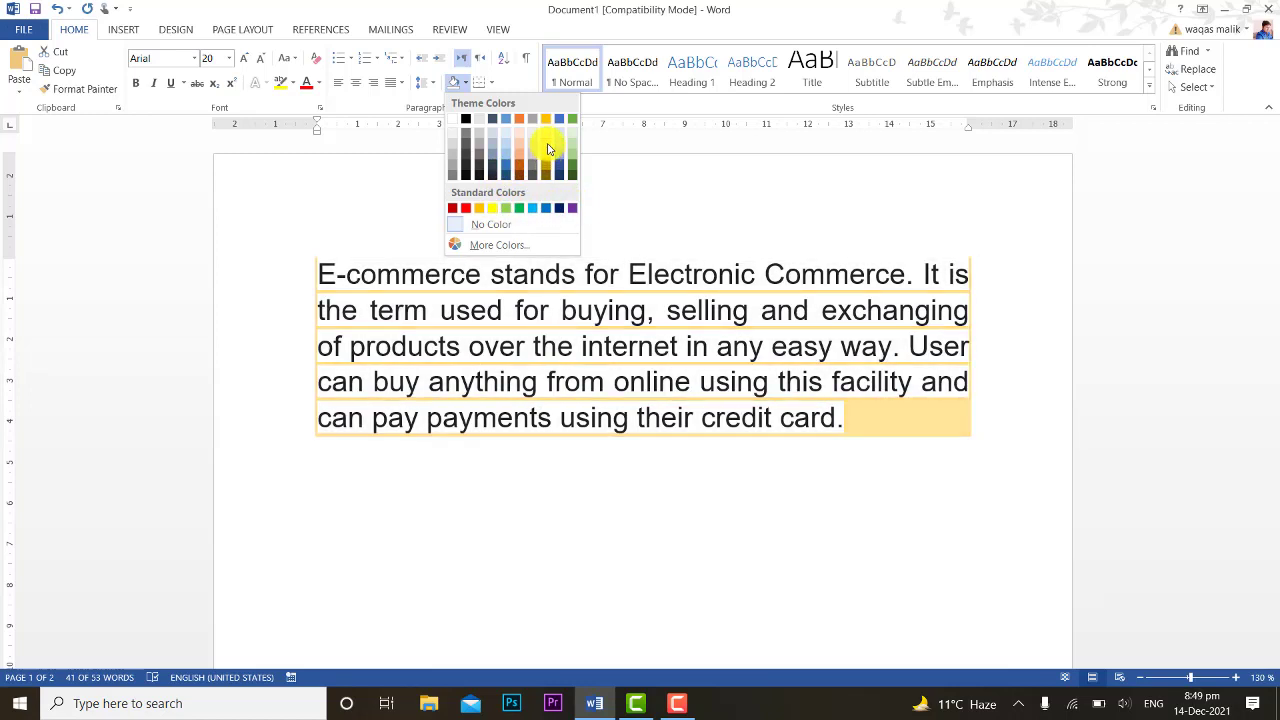
pyautogui.click(691, 189)
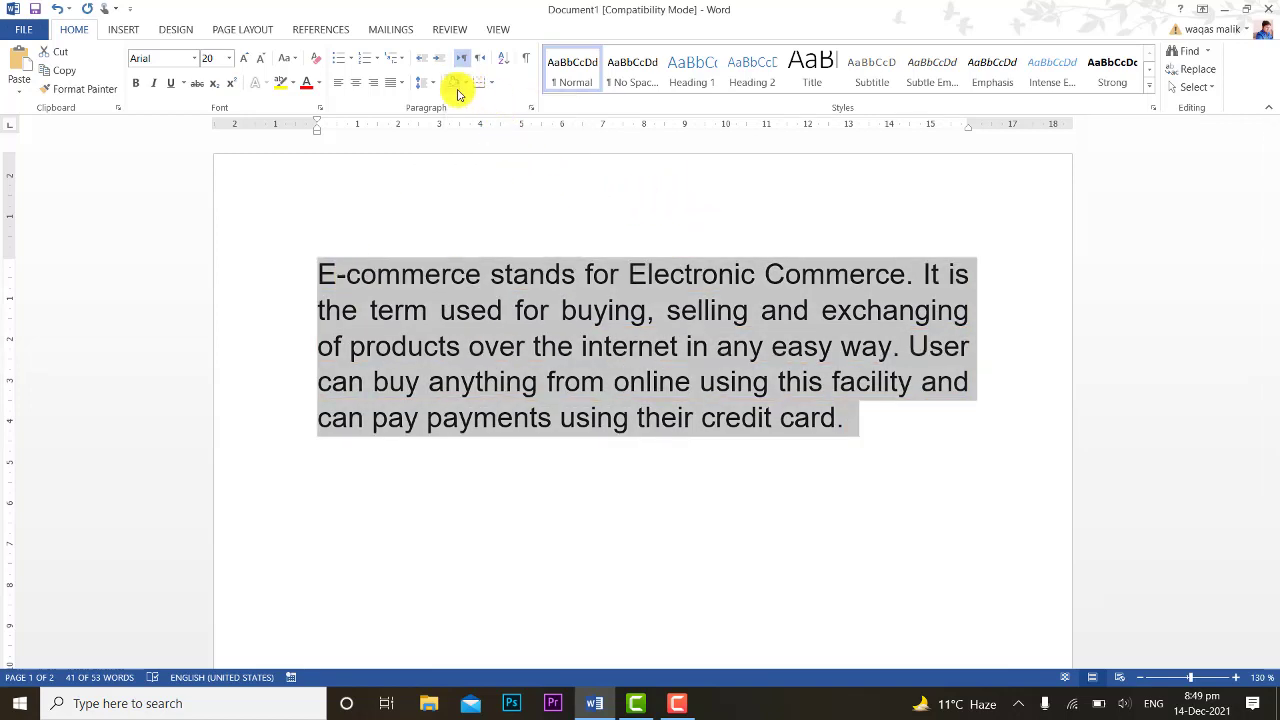
pyautogui.click(372, 240)
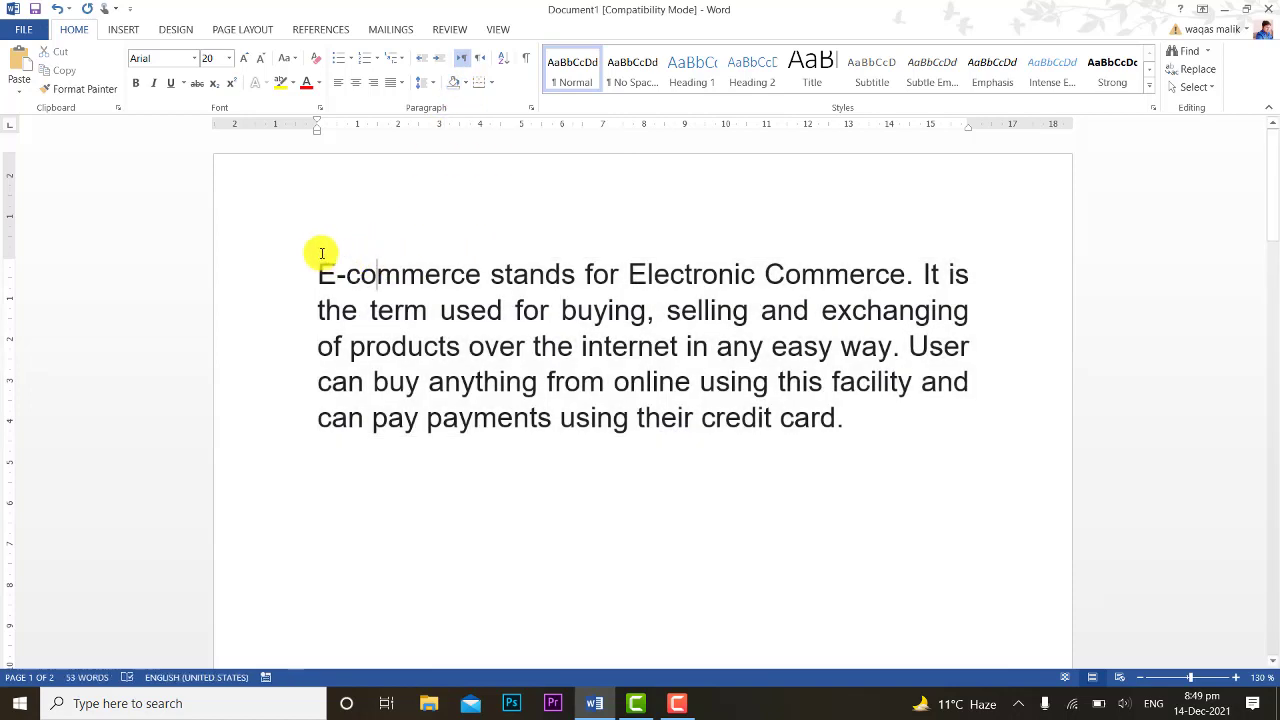
# Preview the border options on the E-commerce paragraph, including All Borders, and set the whole paragraph to No Border.
pyautogui.click(491, 84)
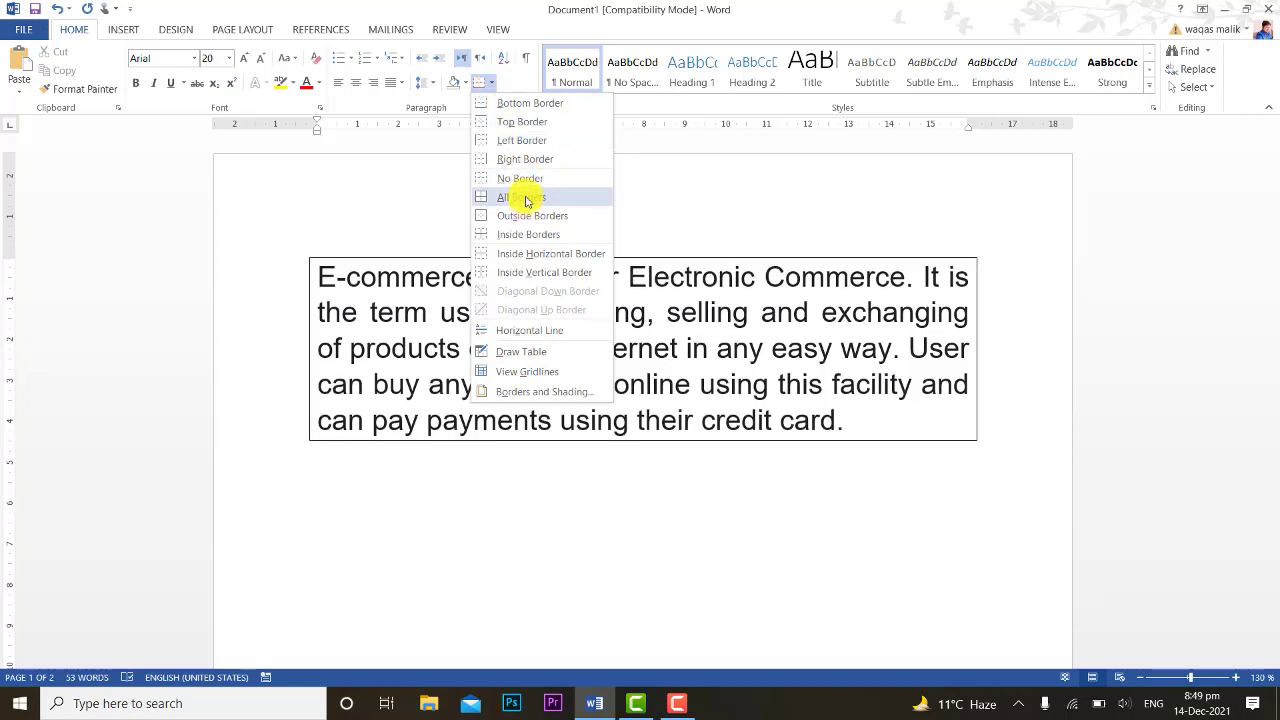
pyautogui.click(429, 168)
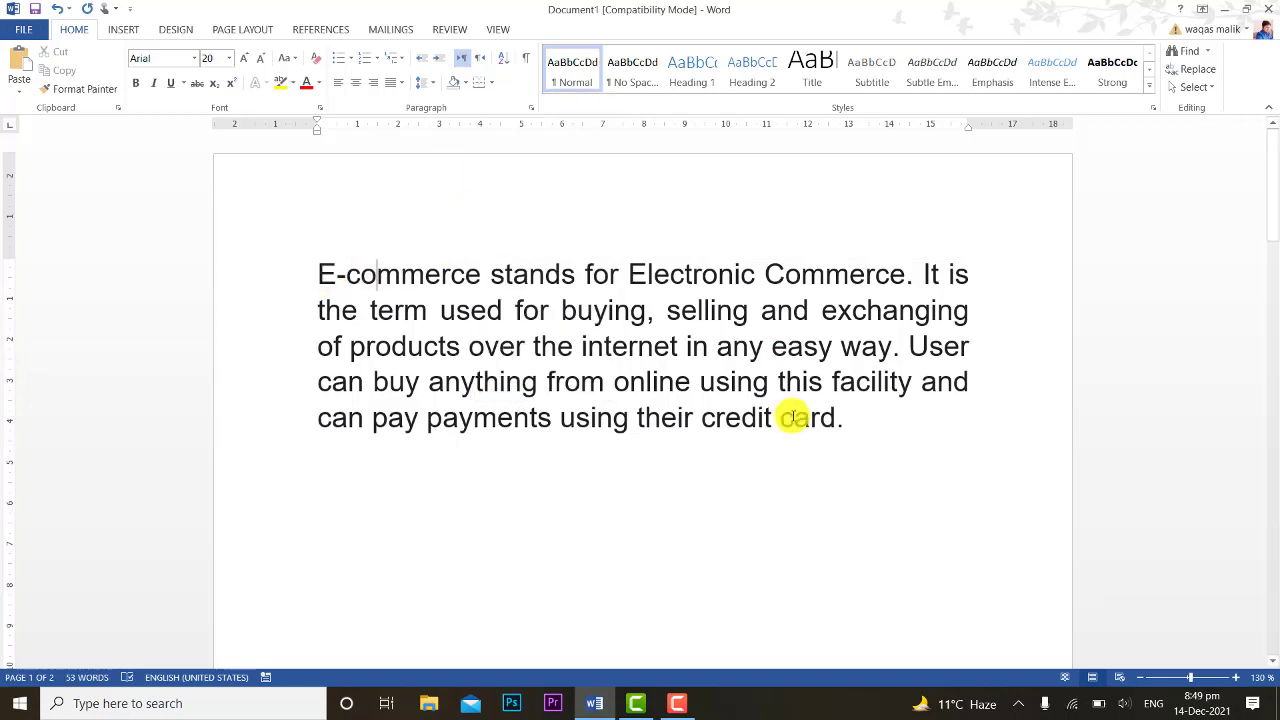
pyautogui.click(843, 418)
pyautogui.keyDown('shift'); pyautogui.click(271, 266); pyautogui.keyUp('shift')
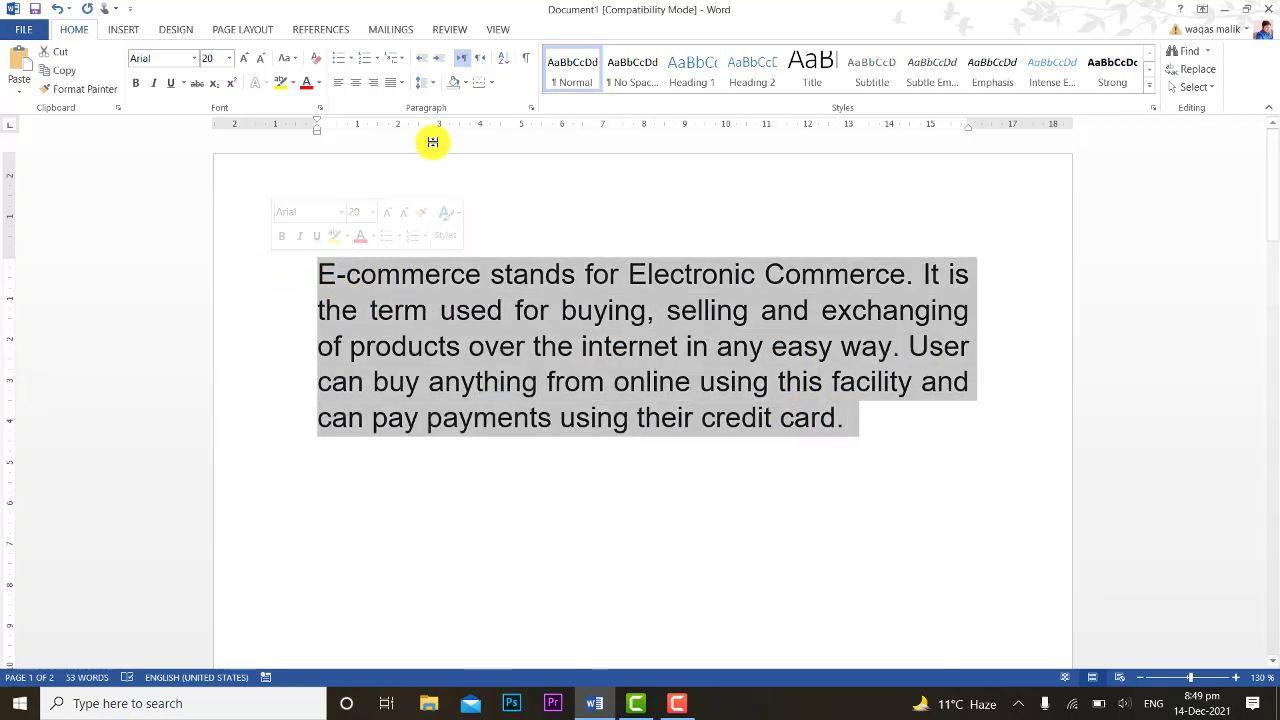
pyautogui.click(490, 84)
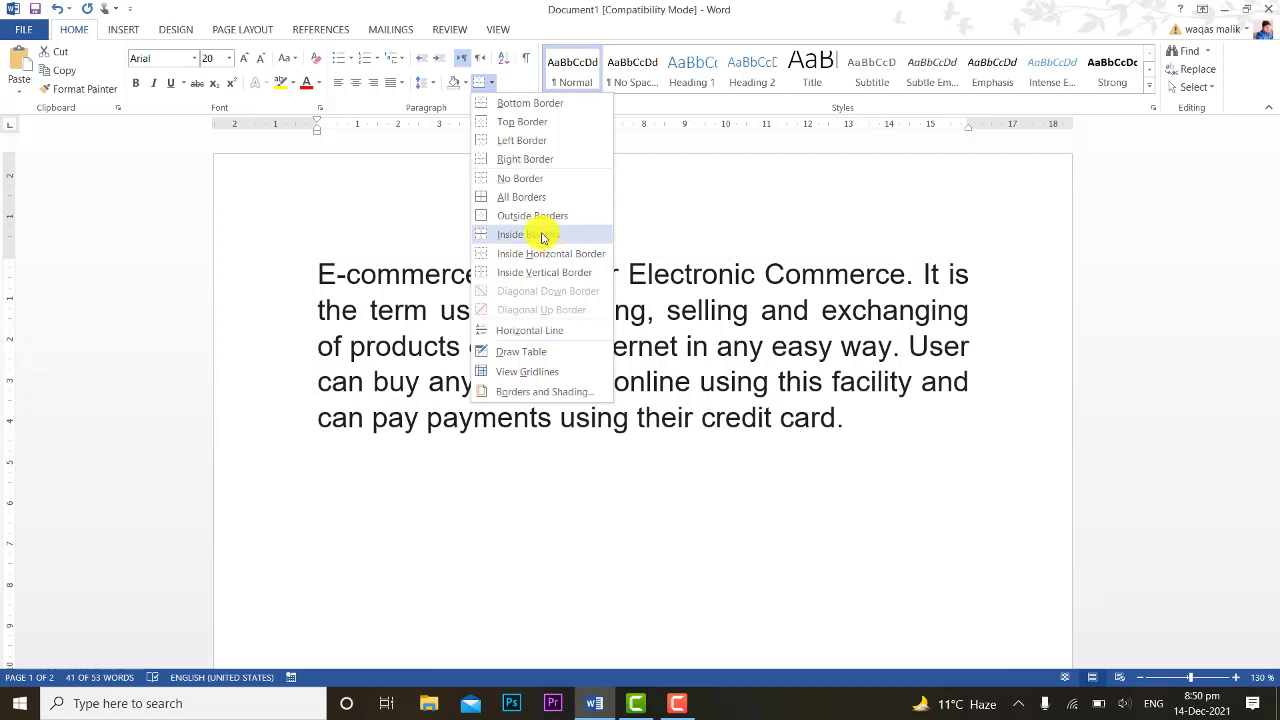
pyautogui.click(548, 180)
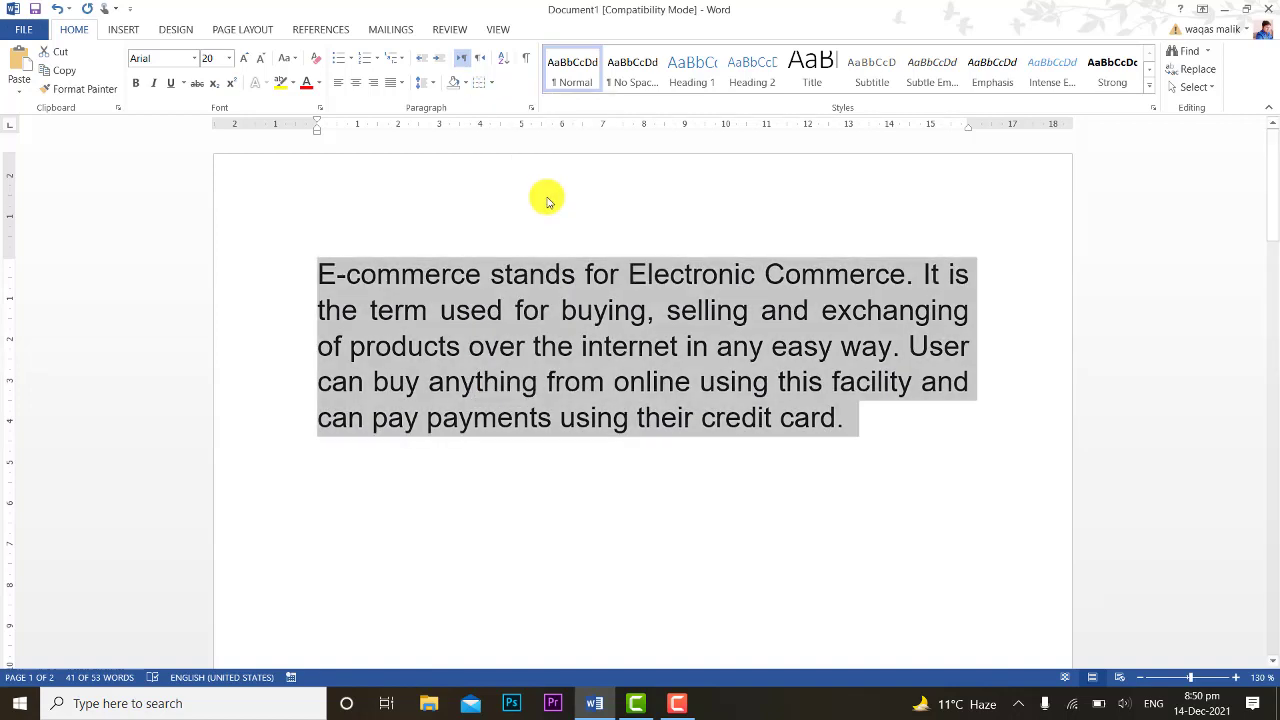
pyautogui.click(810, 388)
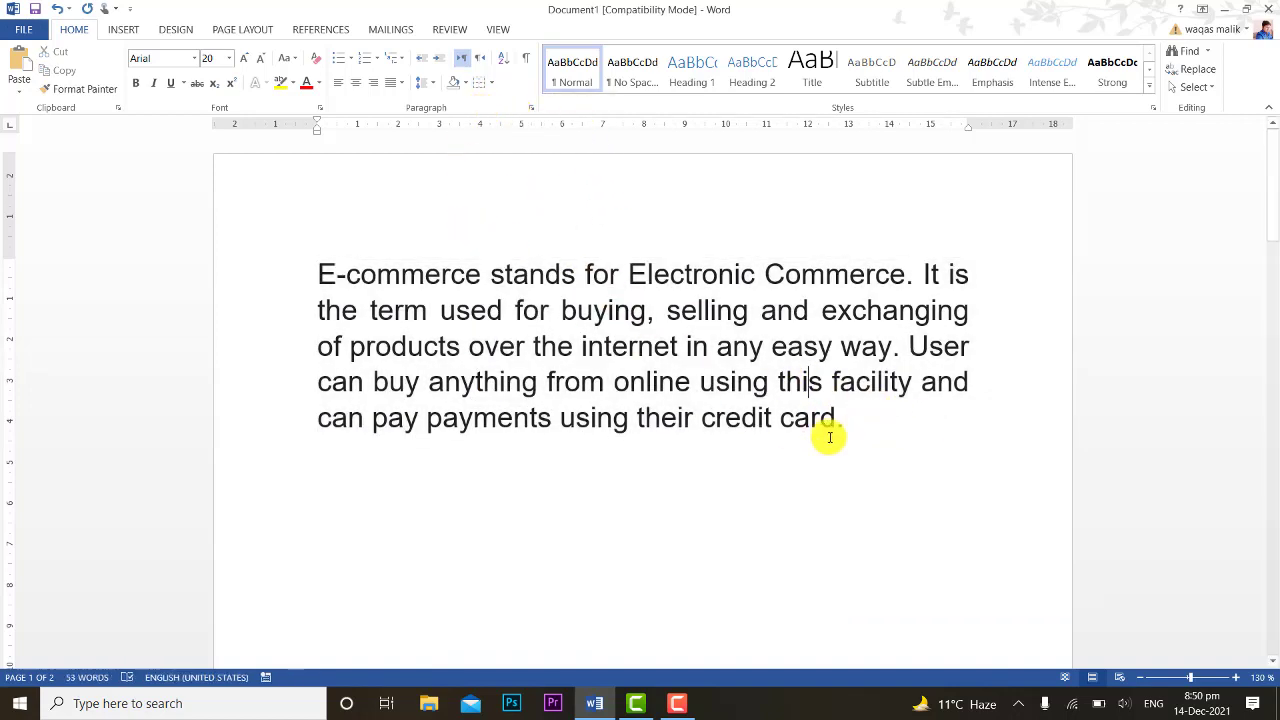
# Select the whole E-commerce paragraph and increase its left indent by two levels.
pyautogui.moveTo(845, 420); pyautogui.dragTo(318, 270)
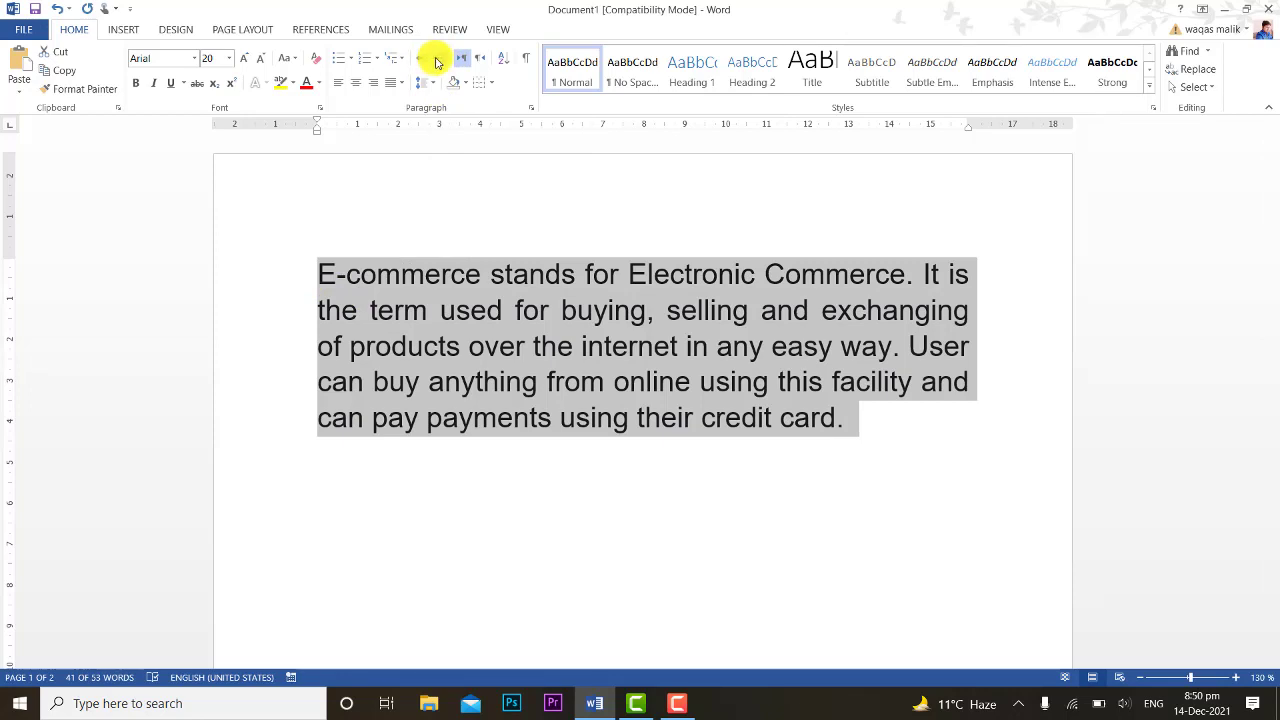
pyautogui.click(435, 62)
pyautogui.click(435, 62)
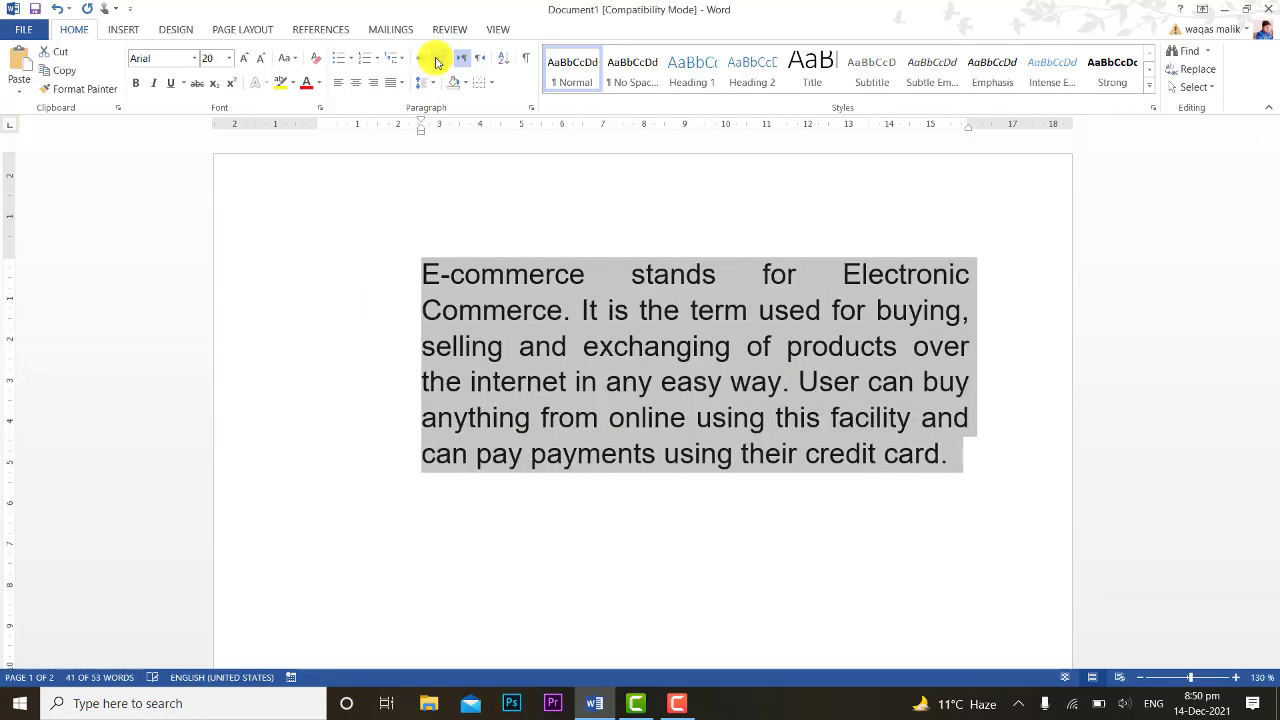
pyautogui.click(456, 311)
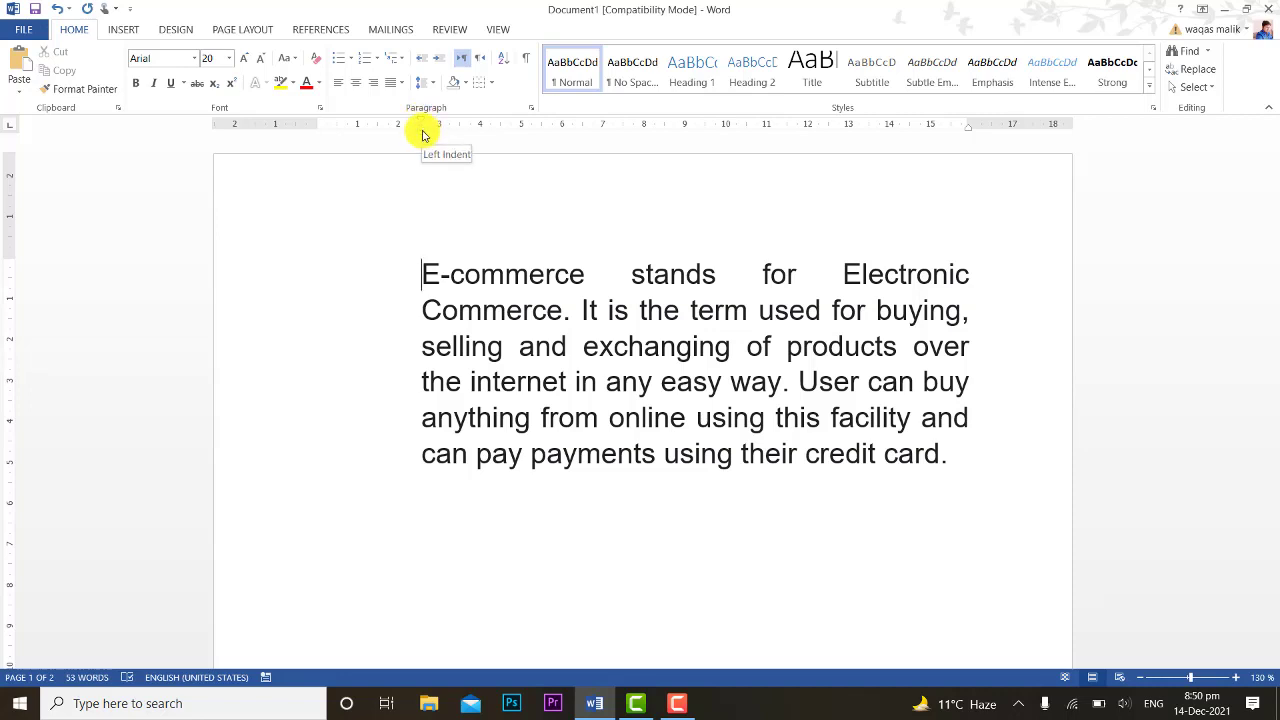
pyautogui.moveTo(421, 274); pyautogui.dragTo(475, 346)
pyautogui.click(430, 453)
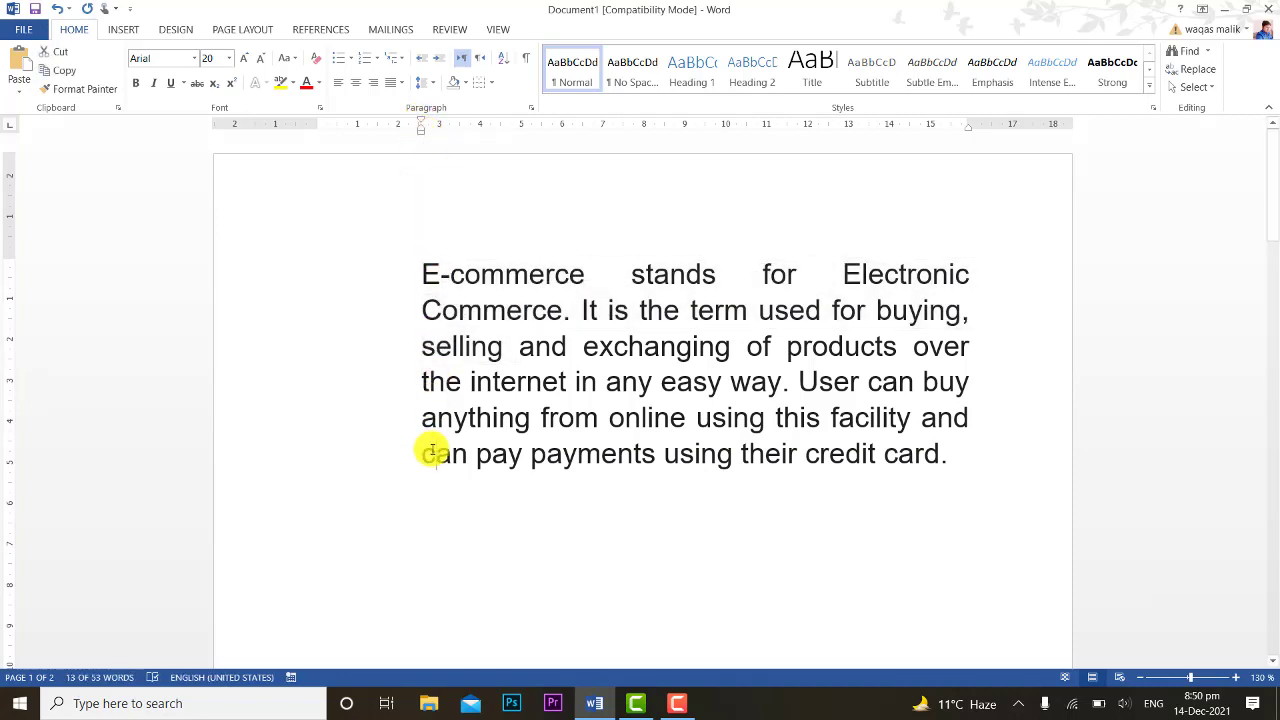
# Append "E banking" directly after the E-commerce paragraph's last sentence and clear the spelling flag on "card.E".
pyautogui.click(950, 455)
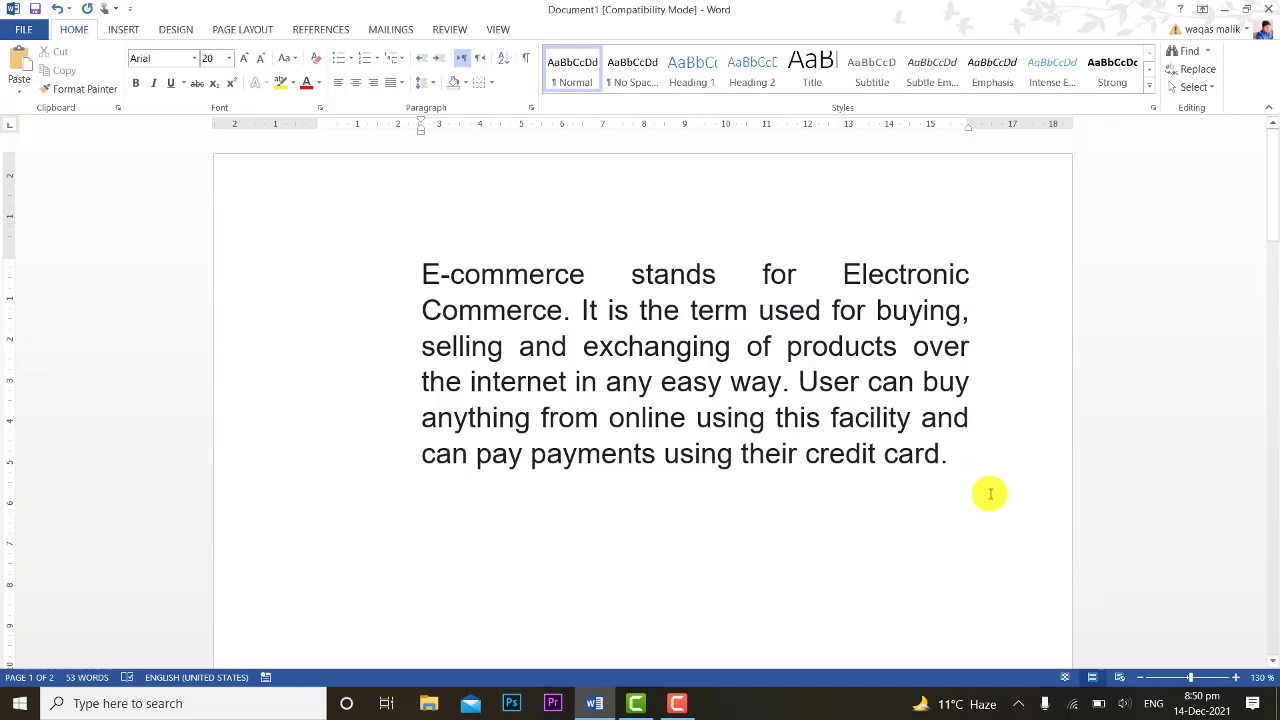
pyautogui.write('E')
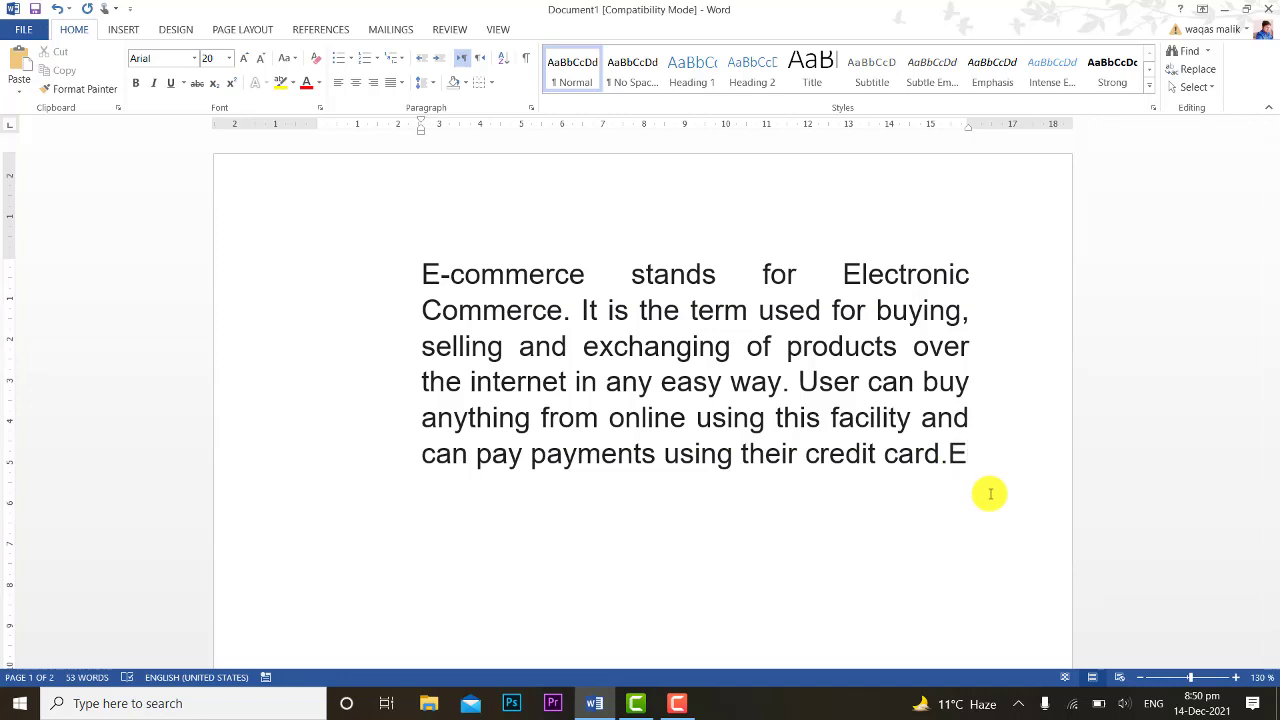
pyautogui.write(' banking')
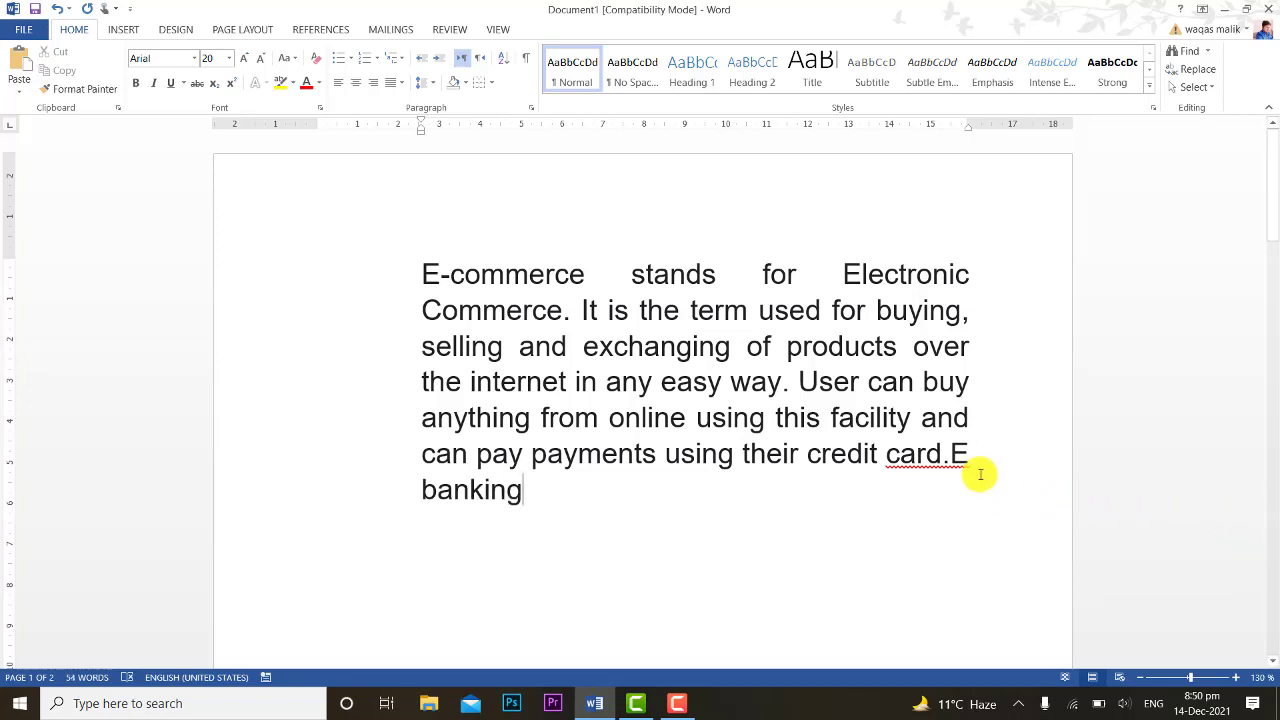
pyautogui.rightClick(953, 457)
pyautogui.click(805, 583)
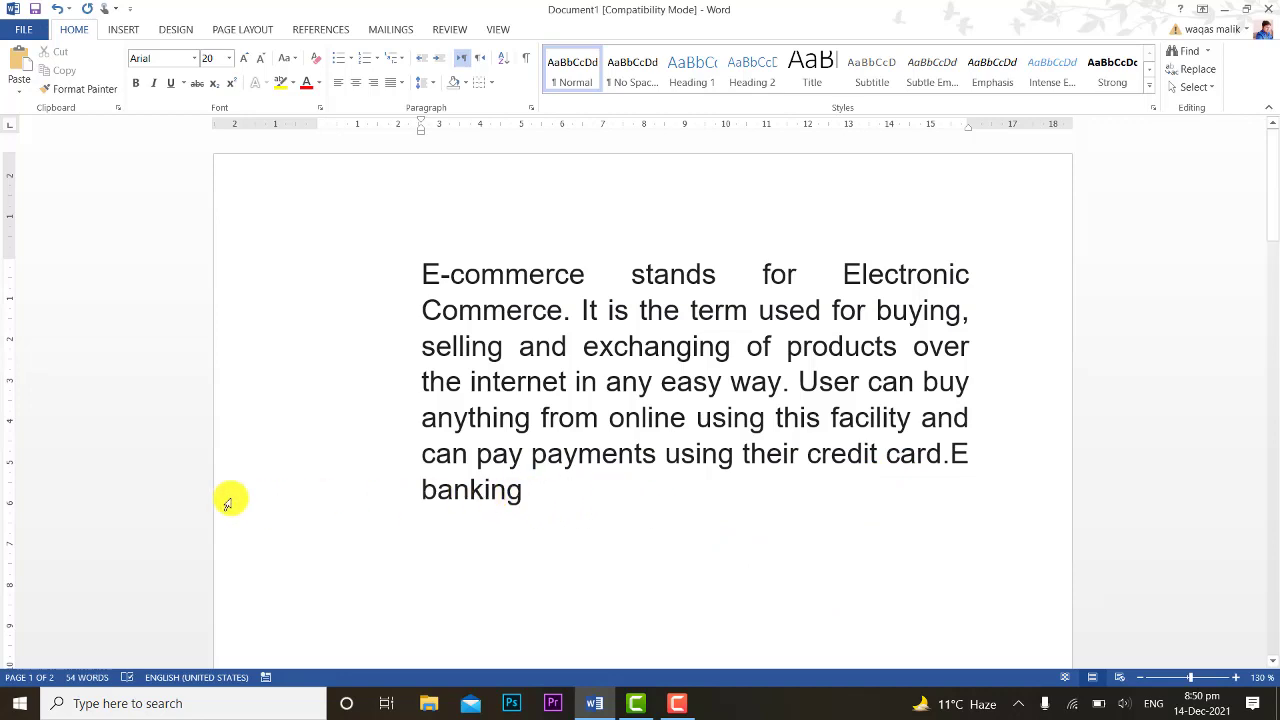
# Place the cursor in the paragraph's last line and decrease the left indent by two levels.
pyautogui.click(263, 495)
pyautogui.click(470, 487)
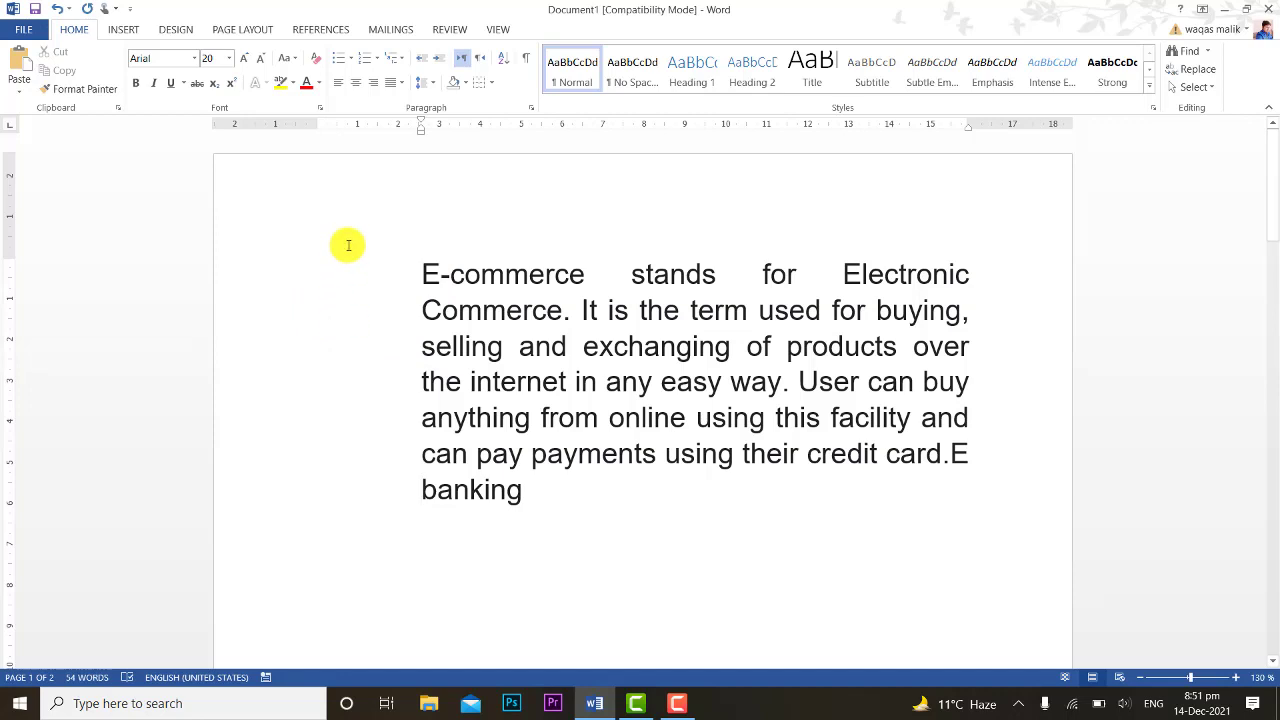
pyautogui.click(426, 59)
pyautogui.click(427, 60)
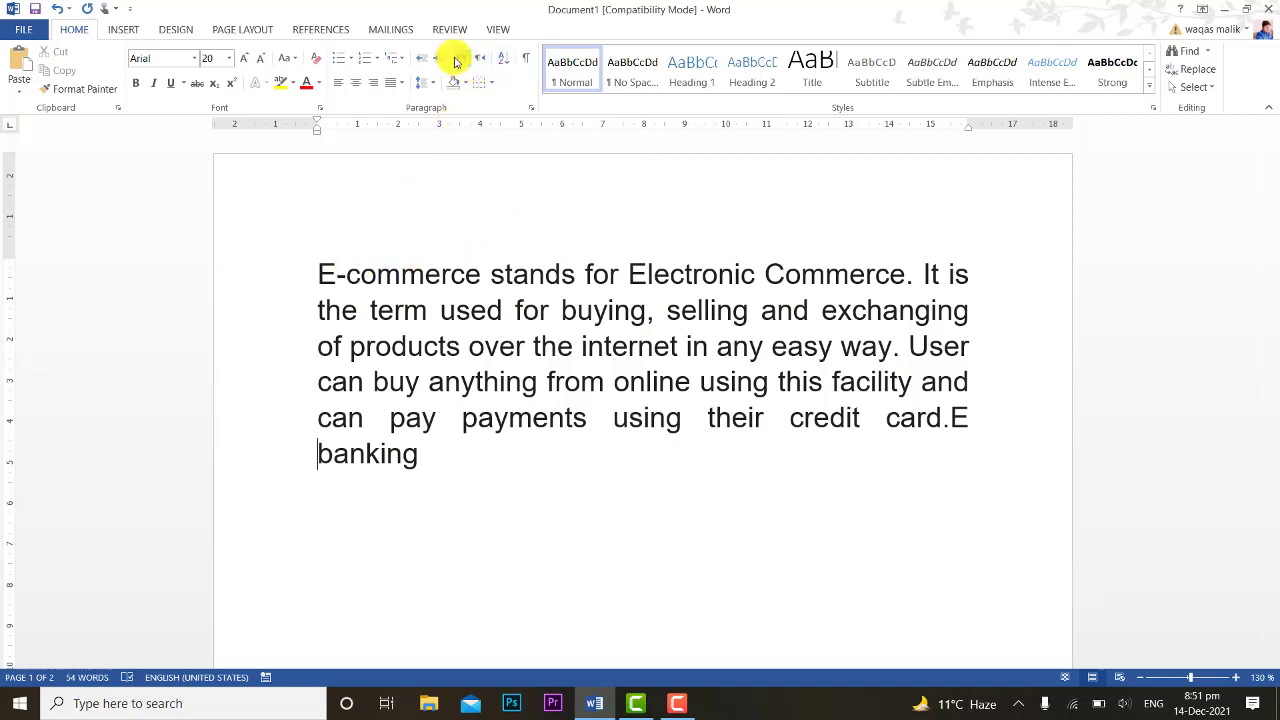
# Select the whole E-commerce paragraph, switch its text direction to right-to-left, and set it back to left-to-right.
pyautogui.moveTo(318, 274); pyautogui.dragTo(942, 420)
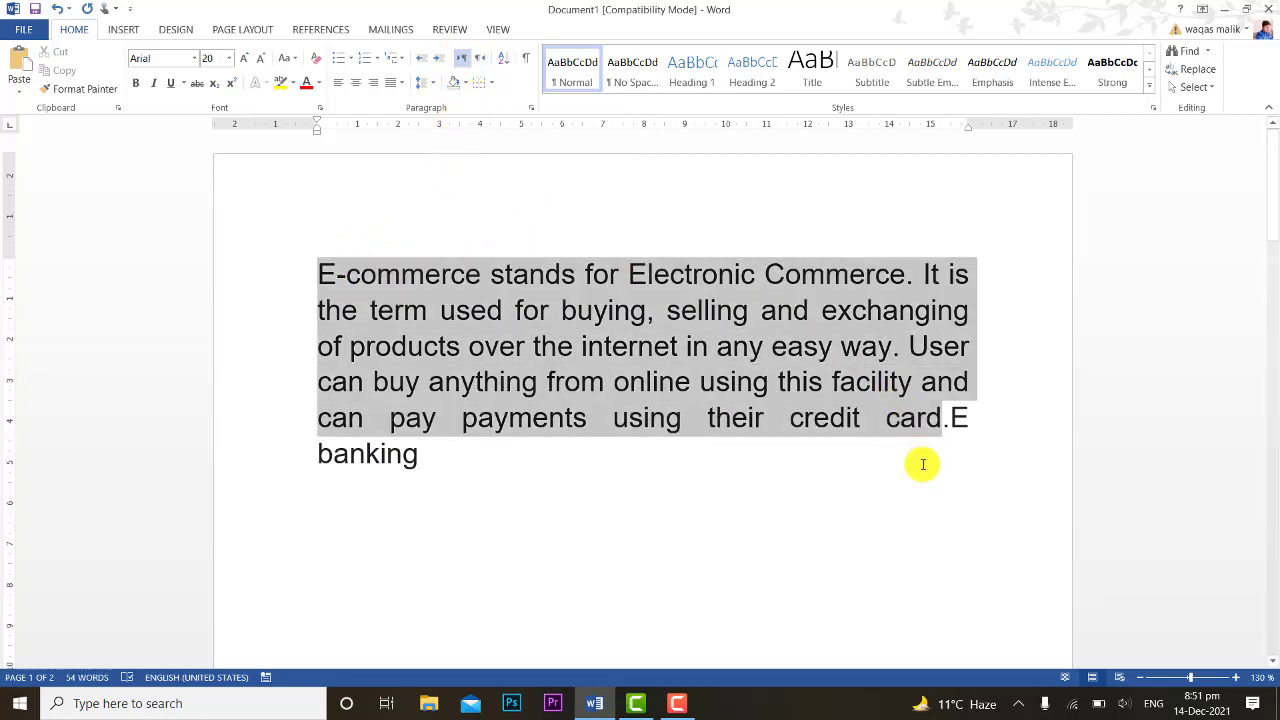
pyautogui.moveTo(923, 464); pyautogui.dragTo(925, 468)
pyautogui.click(481, 58)
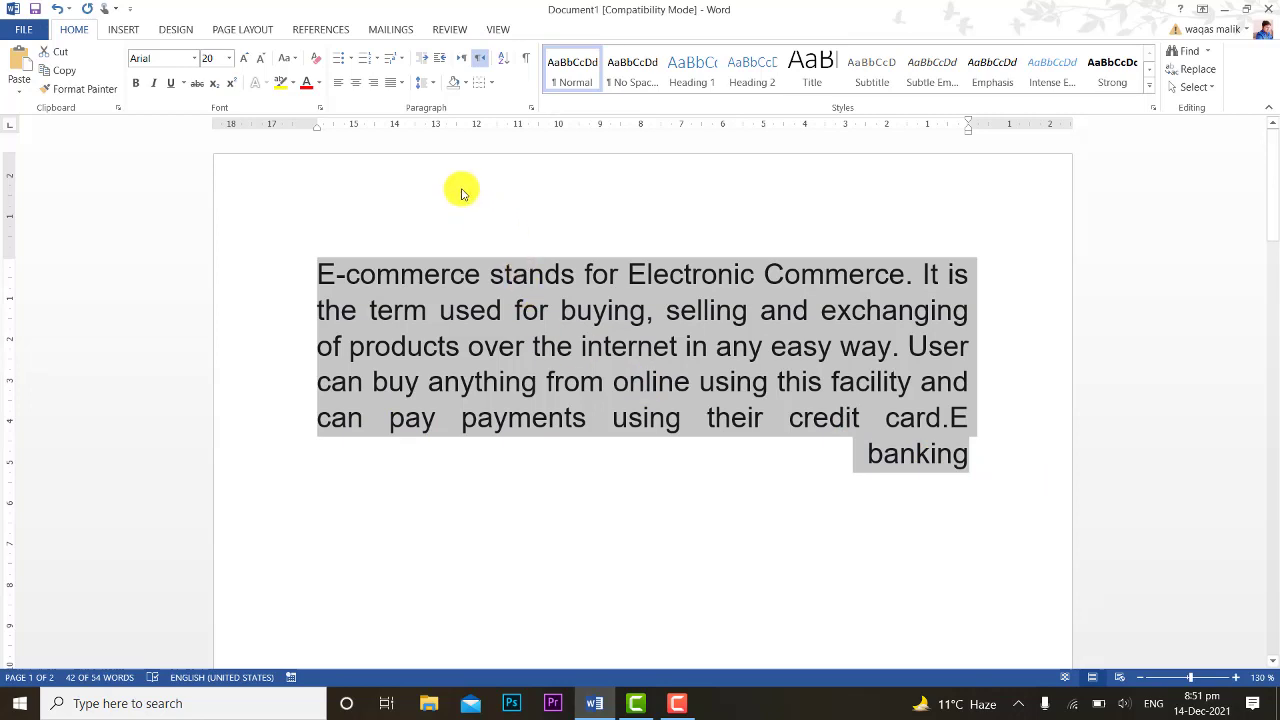
pyautogui.click(462, 63)
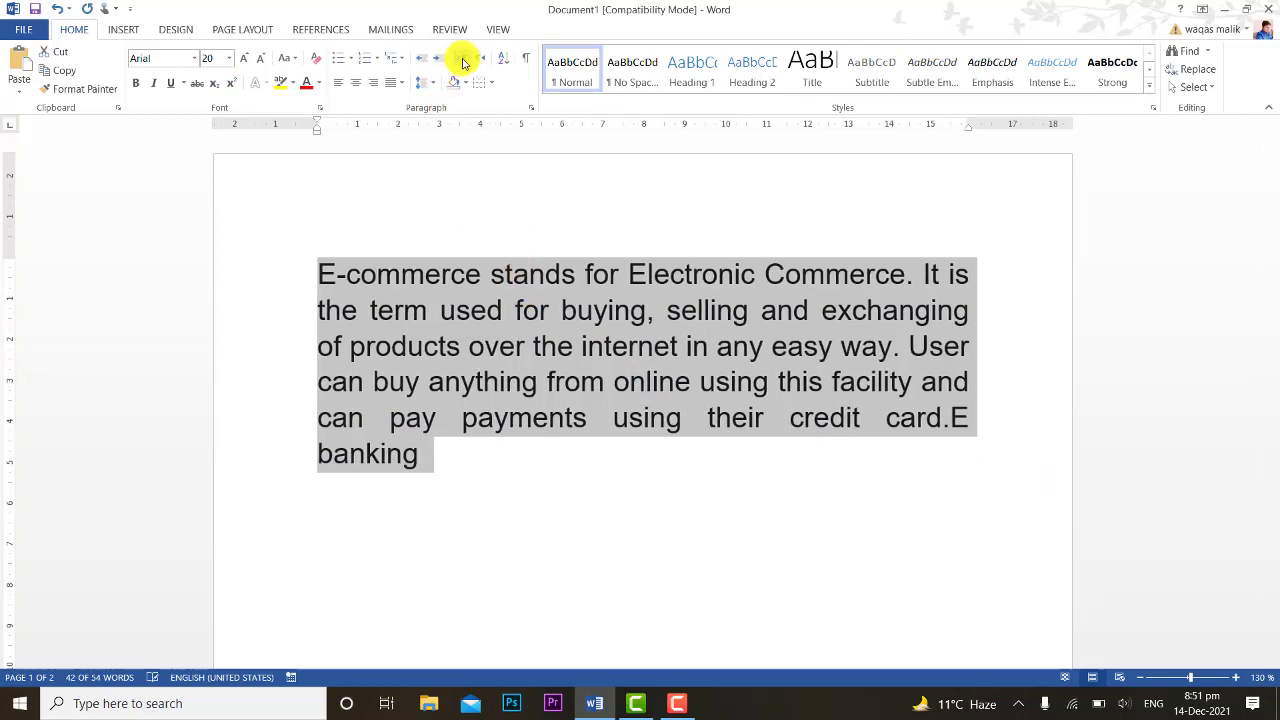
# Delete the words "E banking" from the end of the E-commerce paragraph.
pyautogui.click(420, 457)
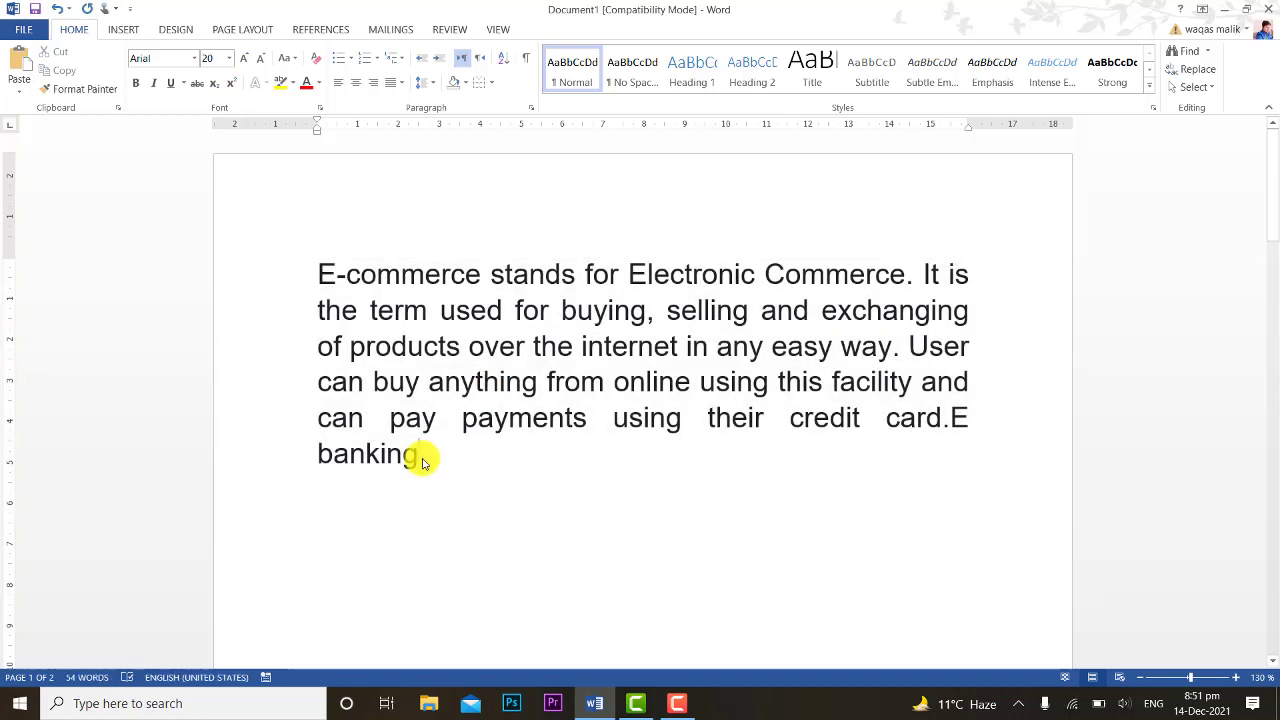
pyautogui.press('BackSpace')
pyautogui.press('BackSpace')
pyautogui.press('BackSpace')
pyautogui.press('BackSpace')
pyautogui.press('BackSpace')
pyautogui.press('BackSpace')
pyautogui.press('BackSpace')
pyautogui.press('BackSpace')
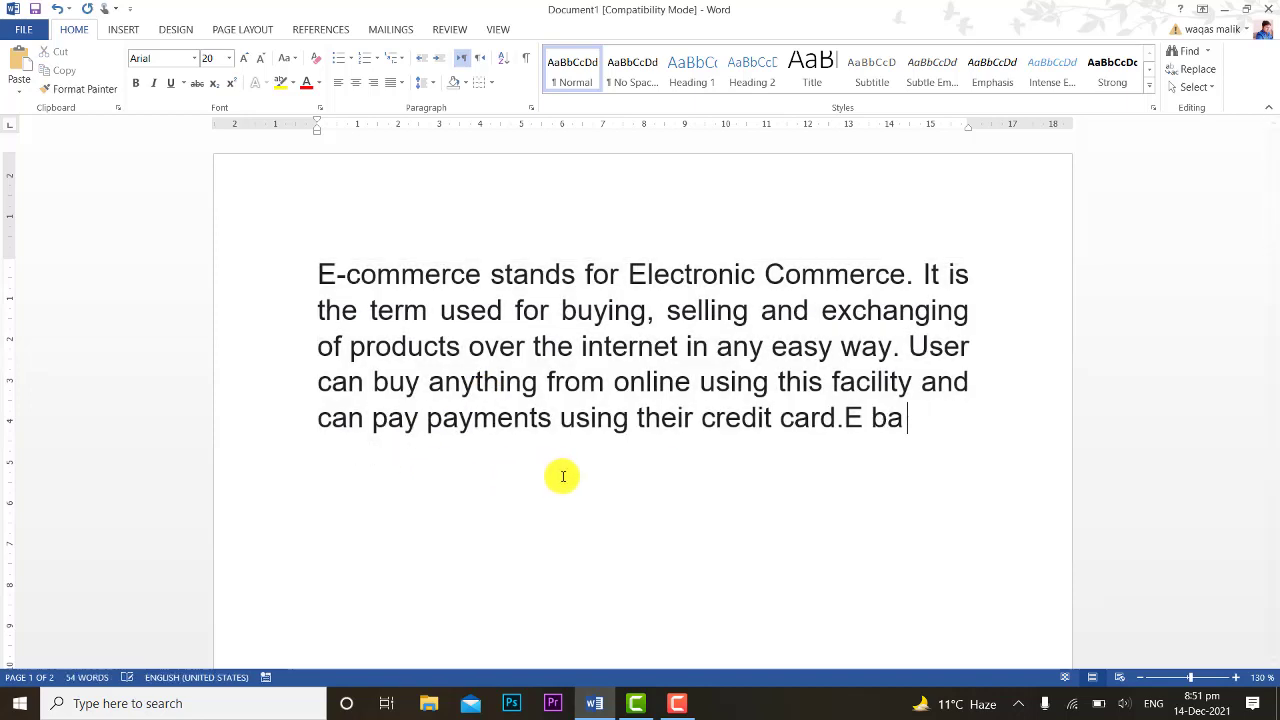
pyautogui.press('BackSpace')
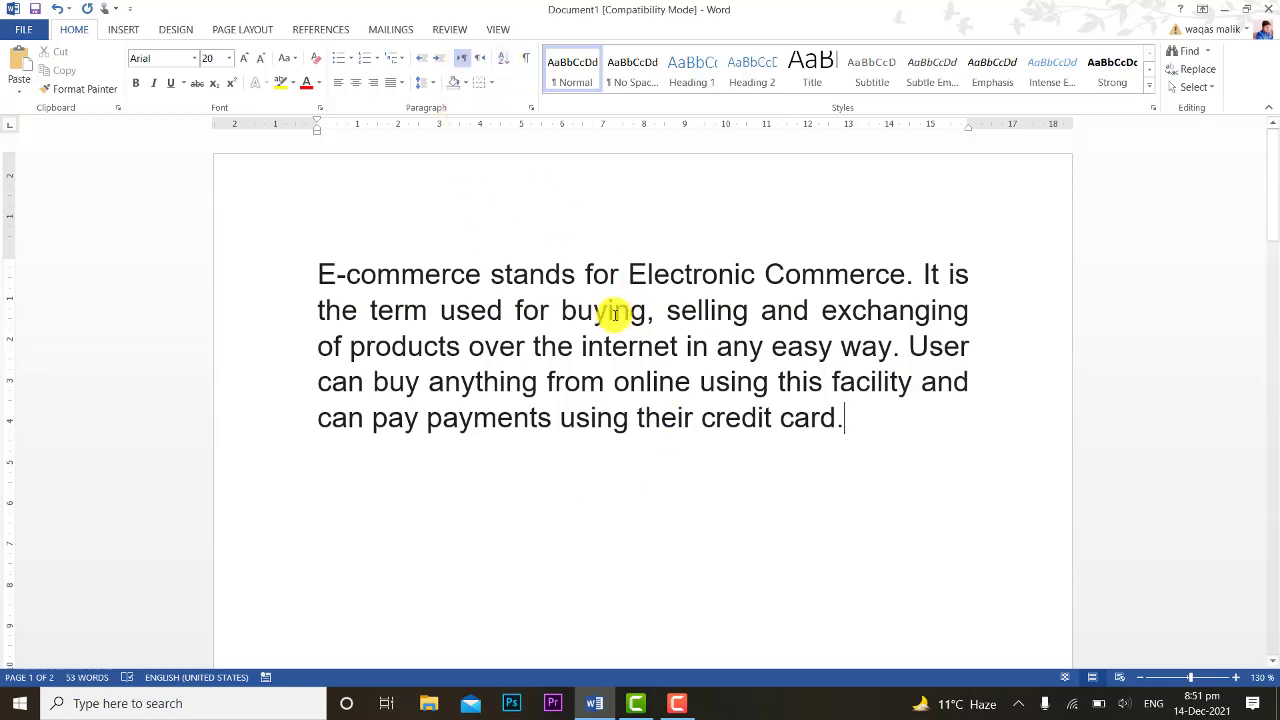
# Insert blank lines before the "Sorting, bullets and numbering" heading to push it onto the second page.
pyautogui.scroll(-4, 520, 240)
pyautogui.scroll(-15, 590, 263)
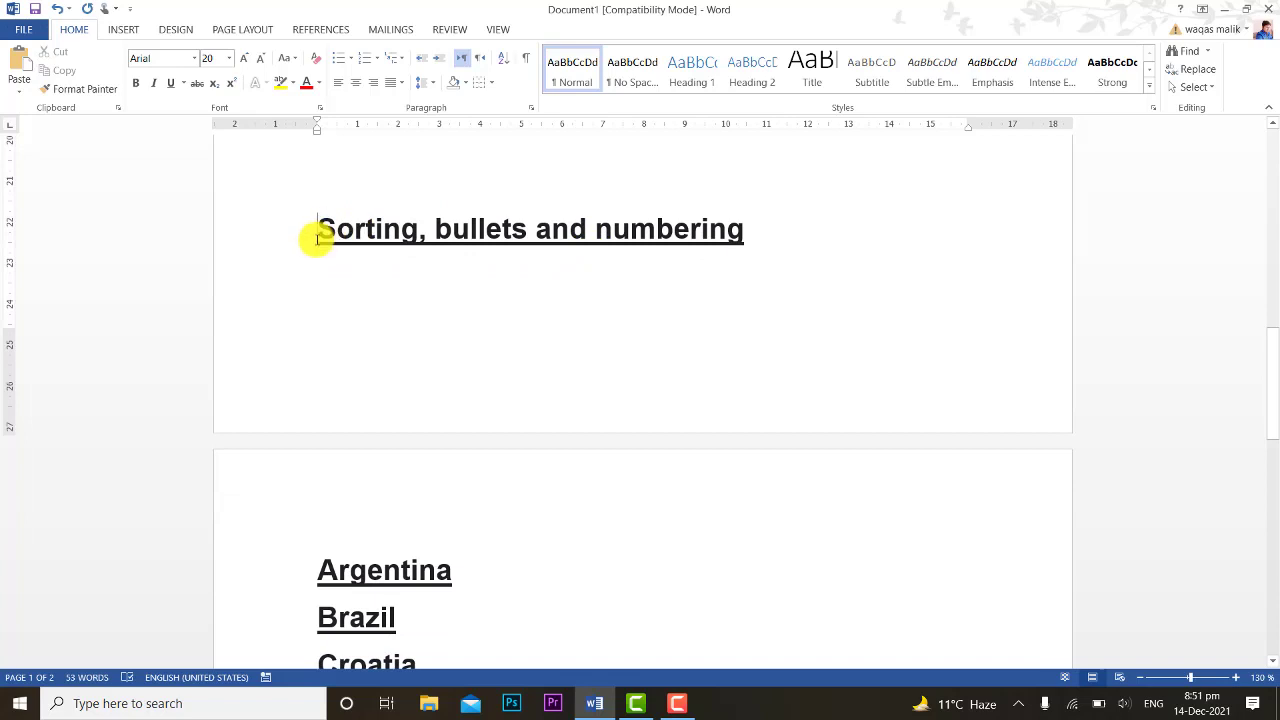
pyautogui.click(316, 232)
pyautogui.press('Return')
pyautogui.press('Return')
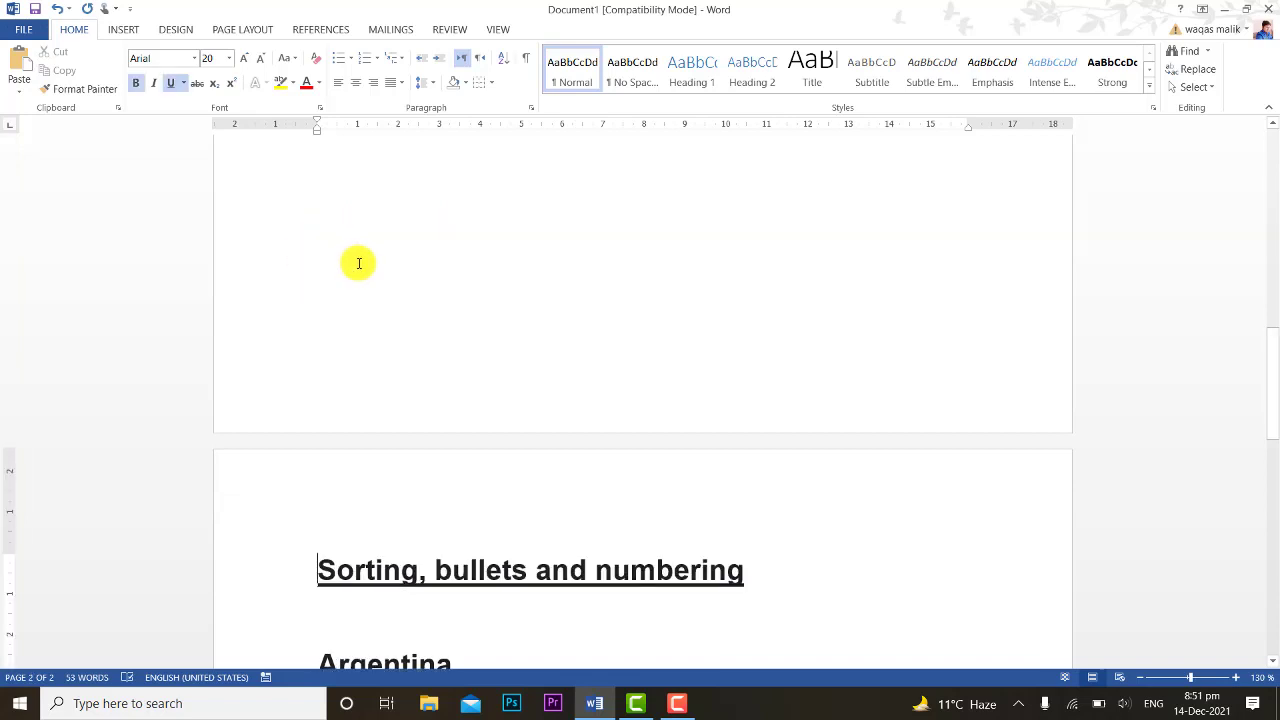
# Select the country and number lists from Argentina through 7 and remove their underline.
pyautogui.scroll(-6, 1194, 229)
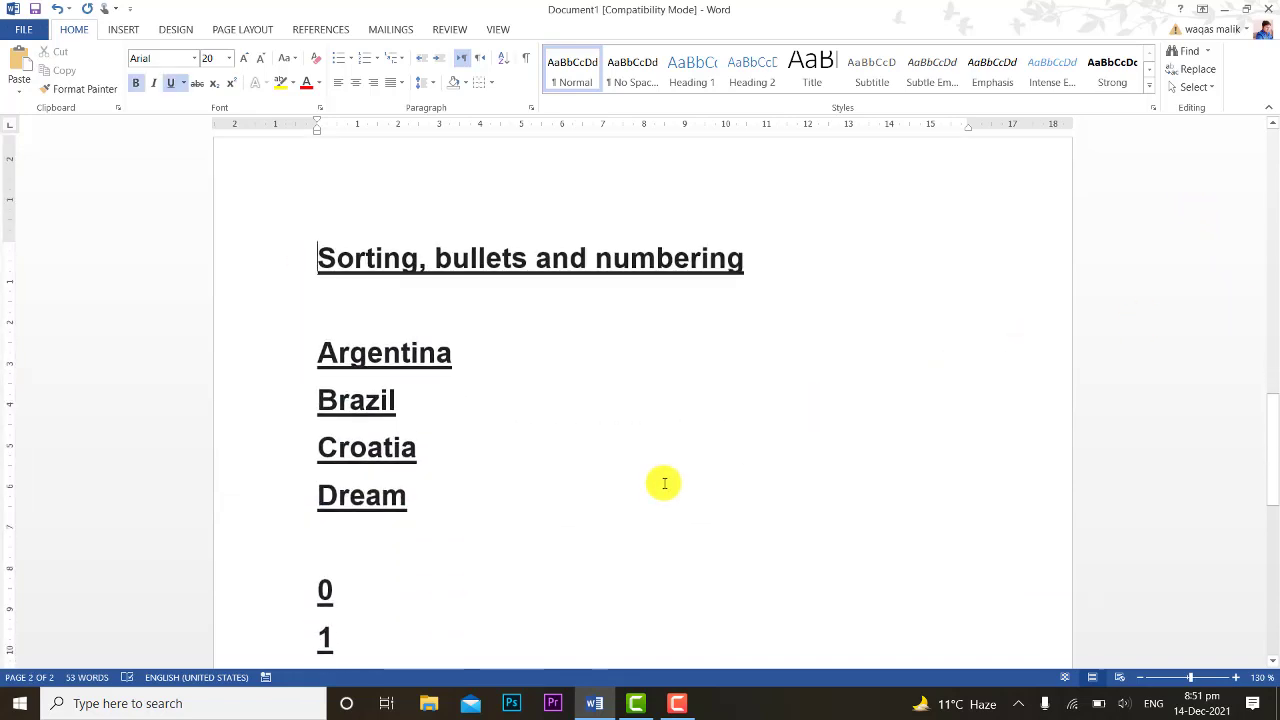
pyautogui.scroll(-4, 600, 475)
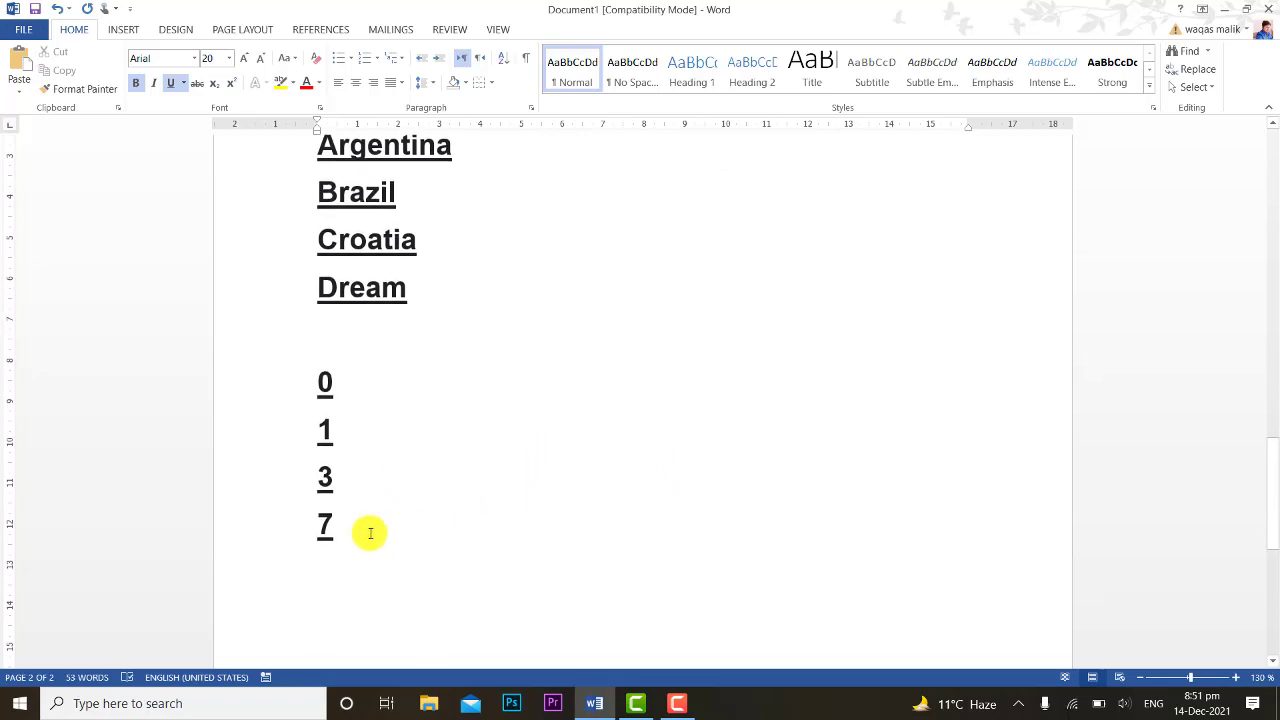
pyautogui.moveTo(370, 533); pyautogui.dragTo(274, 163)
pyautogui.scroll(2, 528, 310)
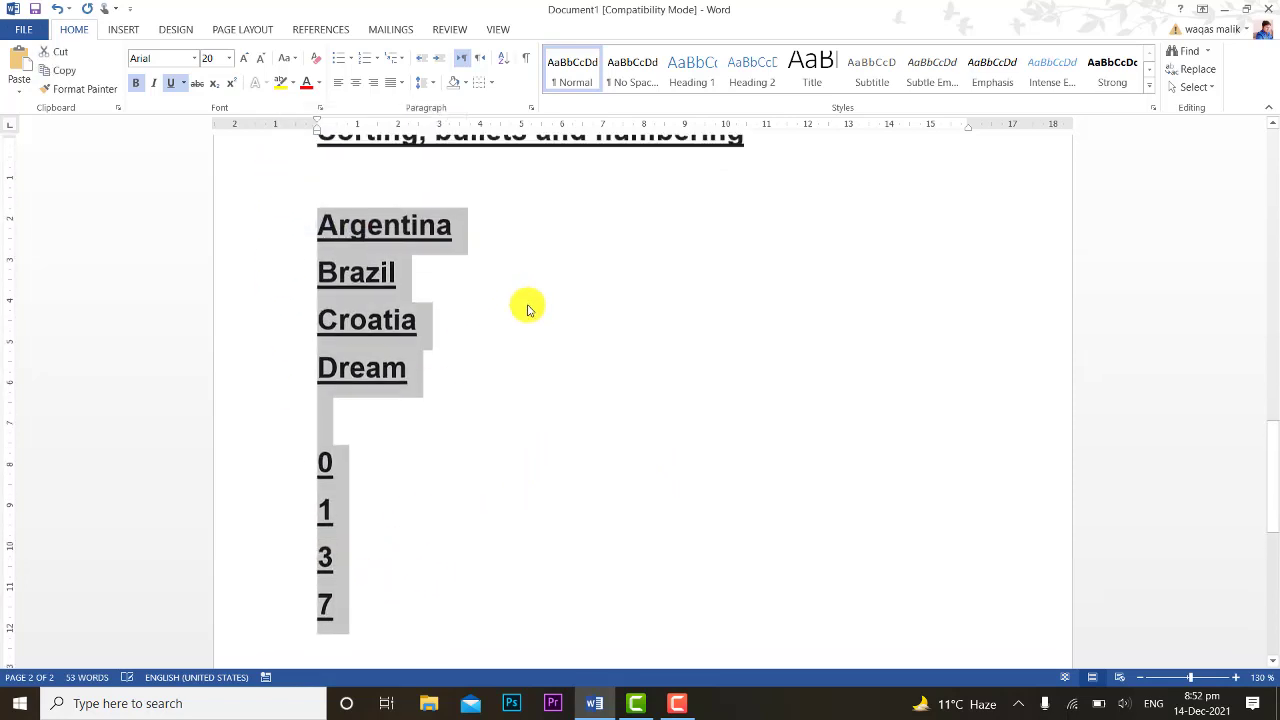
pyautogui.scroll(1, 528, 310)
pyautogui.click(171, 83)
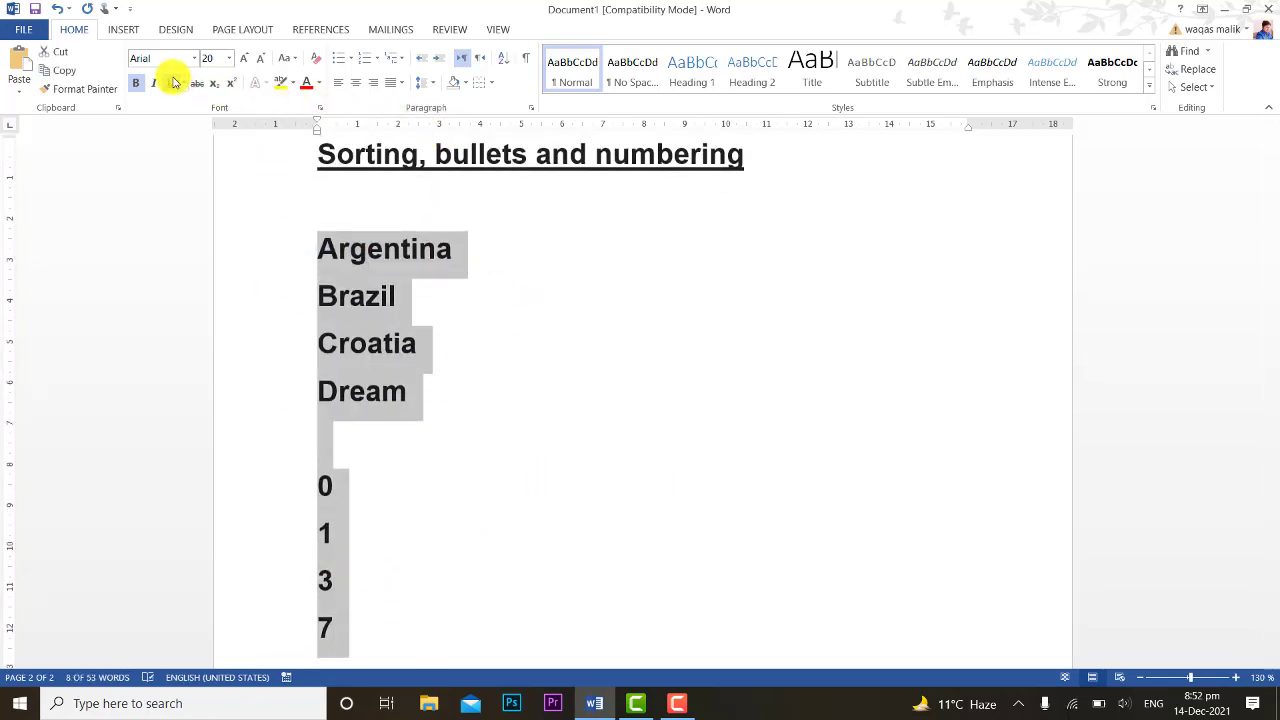
pyautogui.click(606, 340)
# Add blank lines after Dream to move the number list further down, and enter "Car" on the line below Dream.
pyautogui.scroll(3, 591, 385)
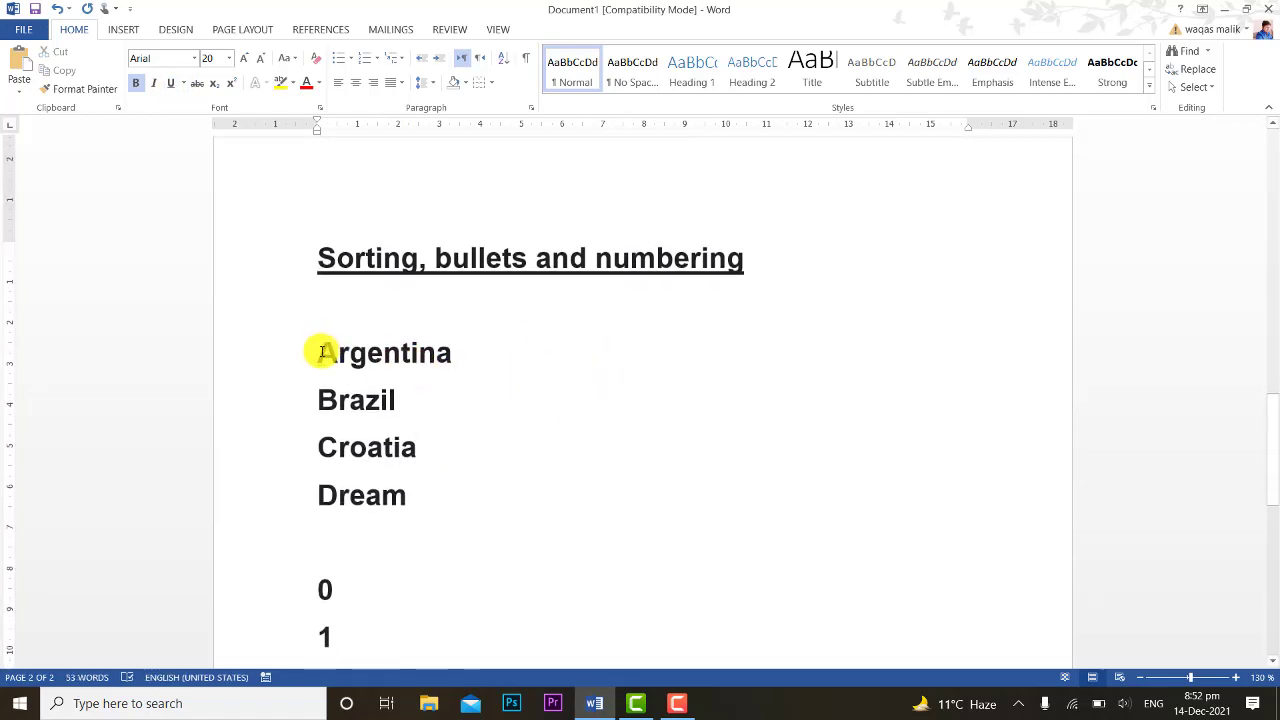
pyautogui.click(366, 543)
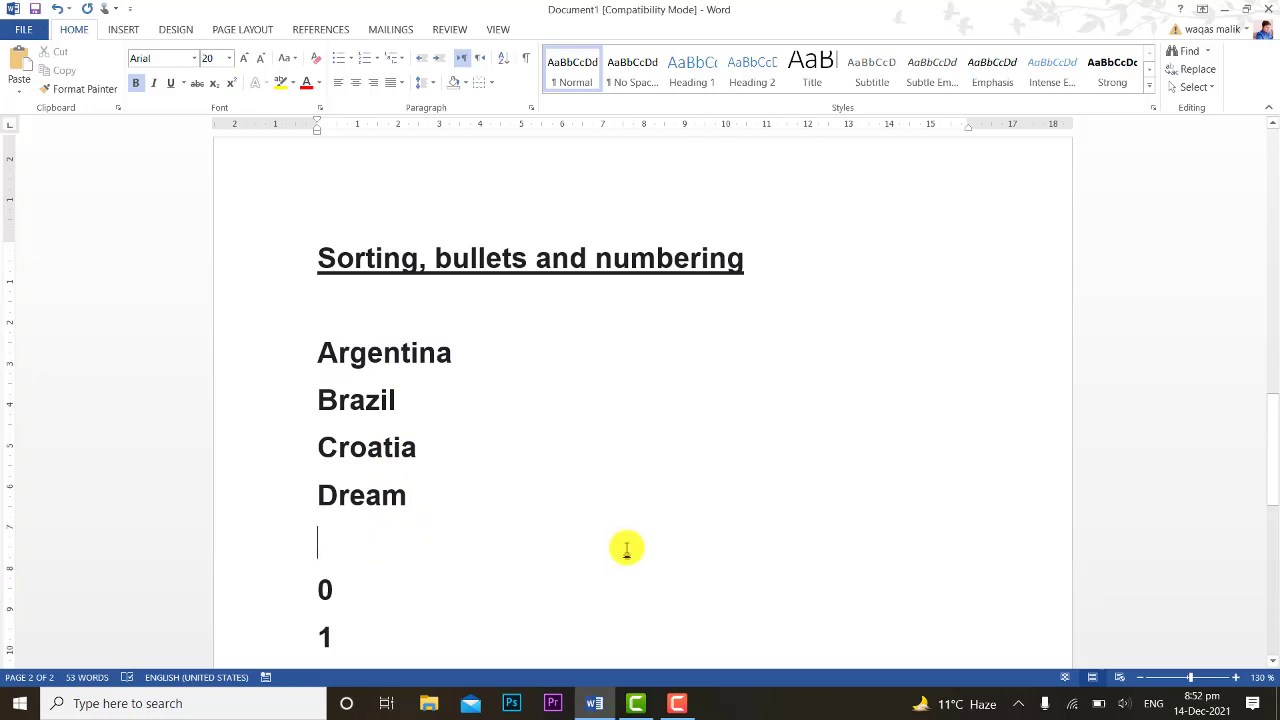
pyautogui.press('Return')
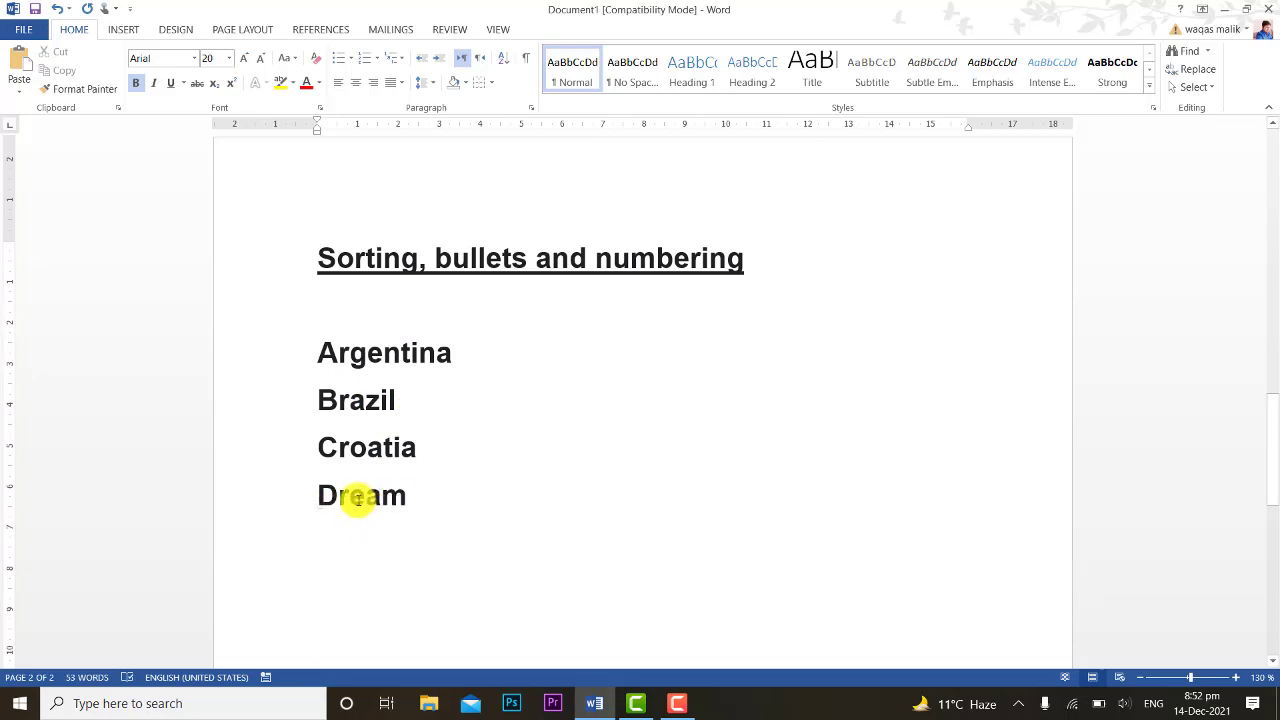
pyautogui.click(418, 505)
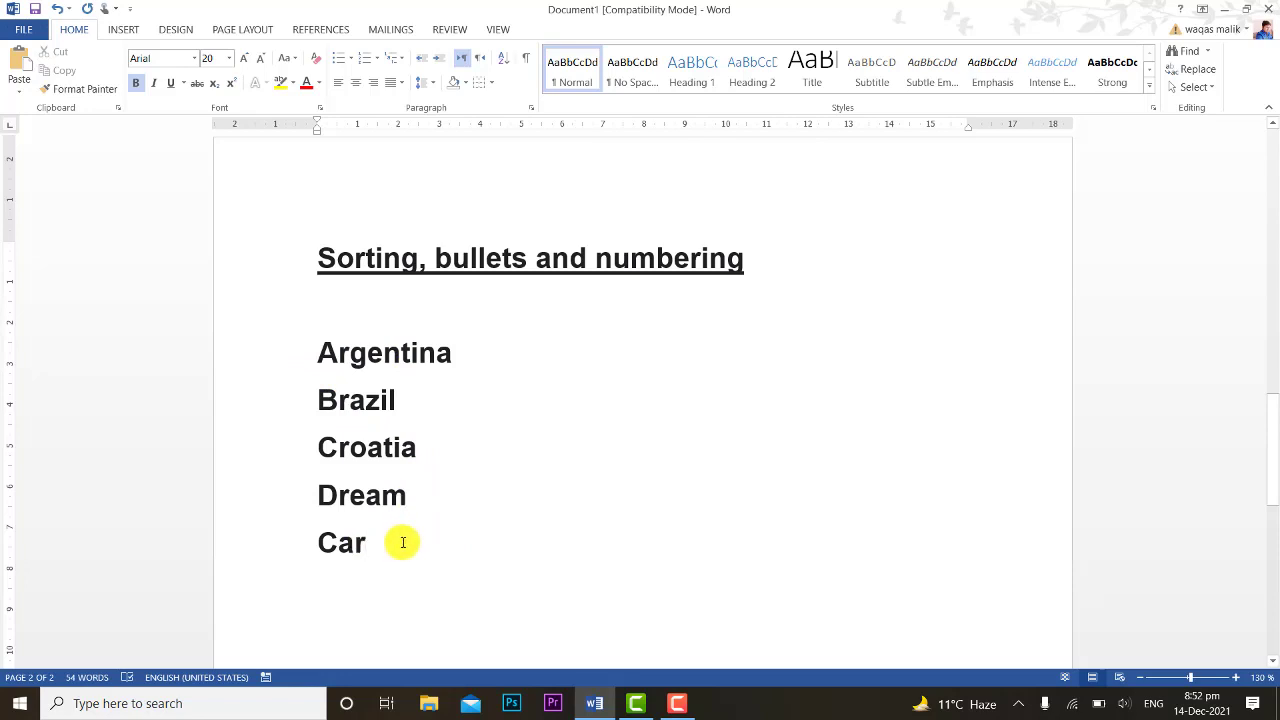
# Sort the list from Argentina to Car by paragraphs as Text in descending order.
pyautogui.moveTo(397, 541); pyautogui.dragTo(323, 356)
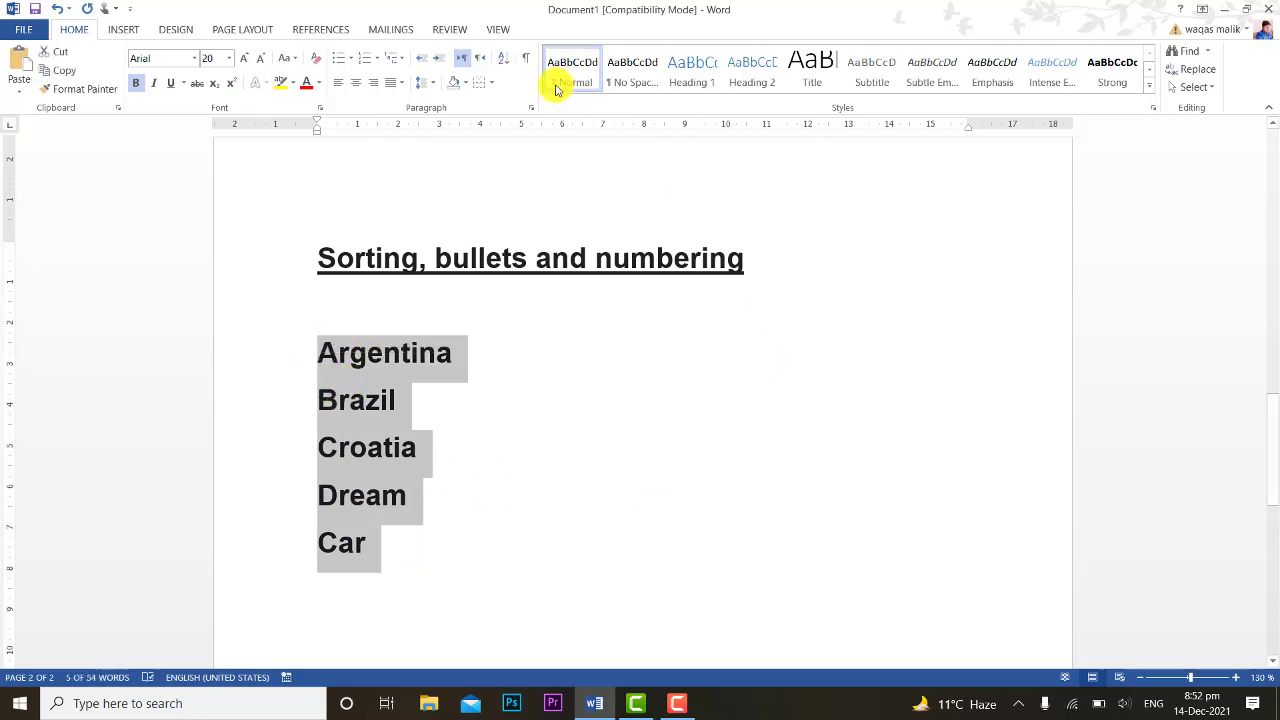
pyautogui.click(507, 63)
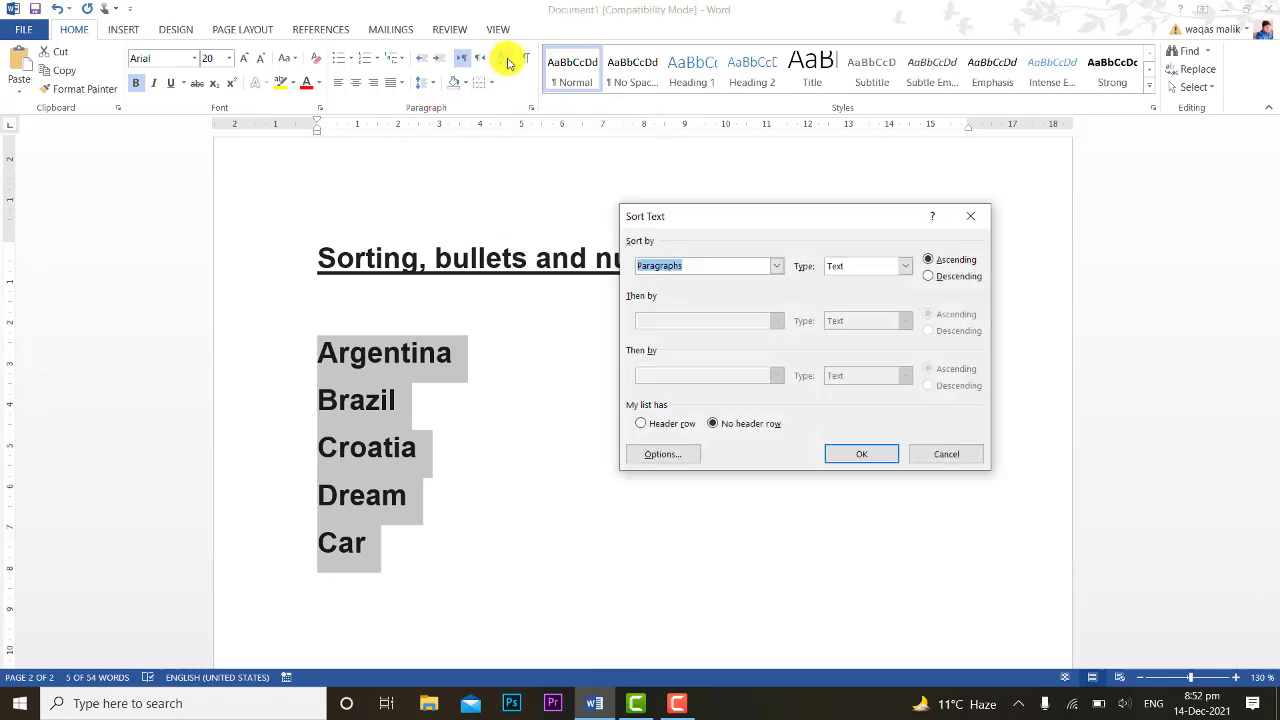
pyautogui.moveTo(694, 206); pyautogui.dragTo(727, 153)
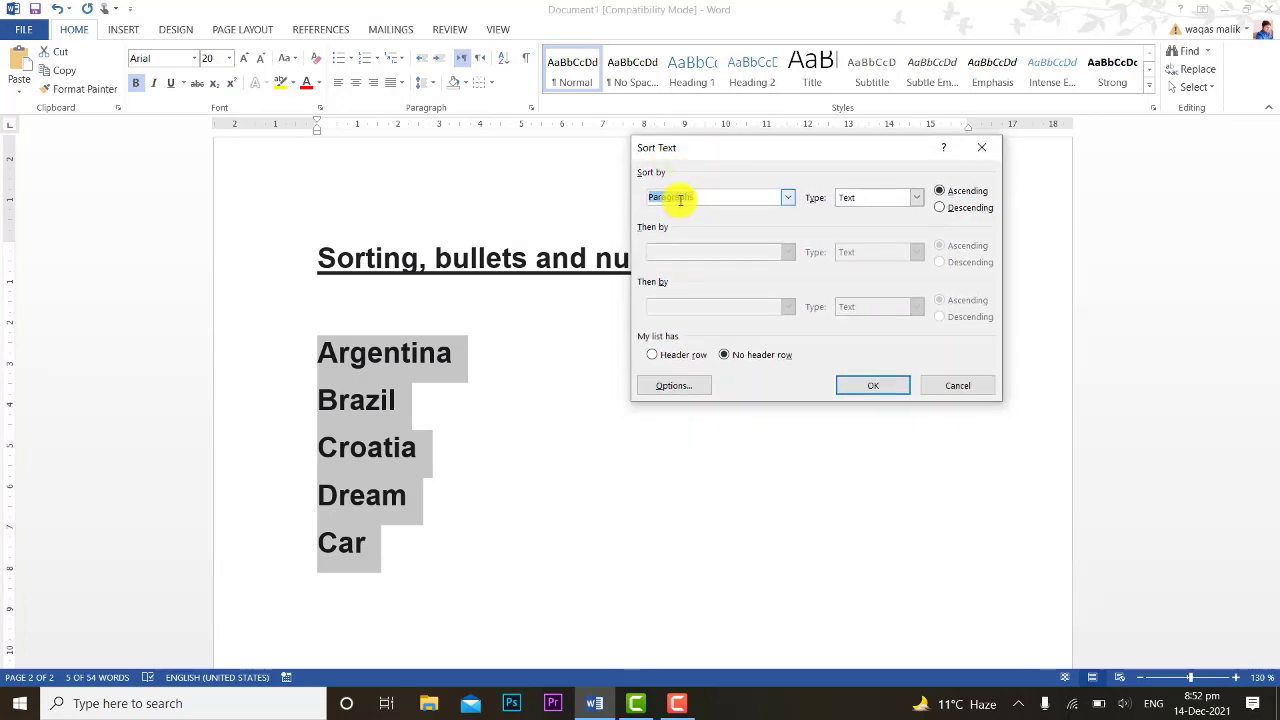
pyautogui.click(791, 198)
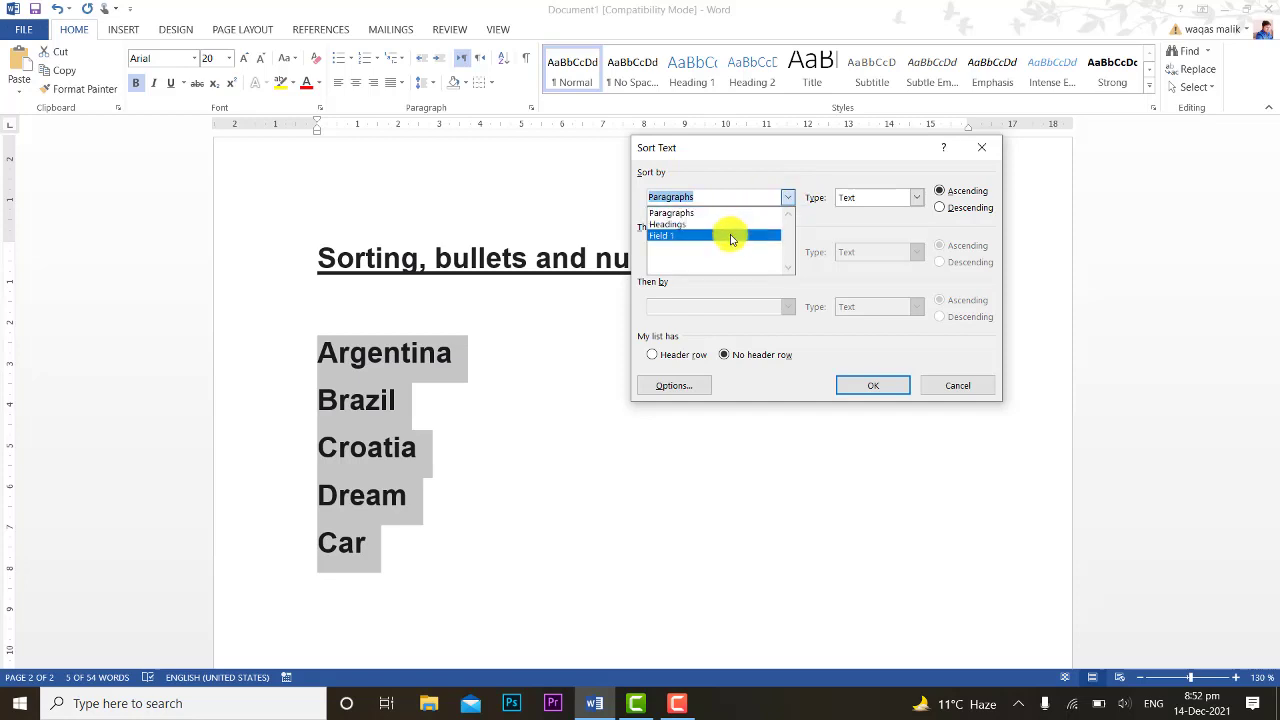
pyautogui.click(763, 151)
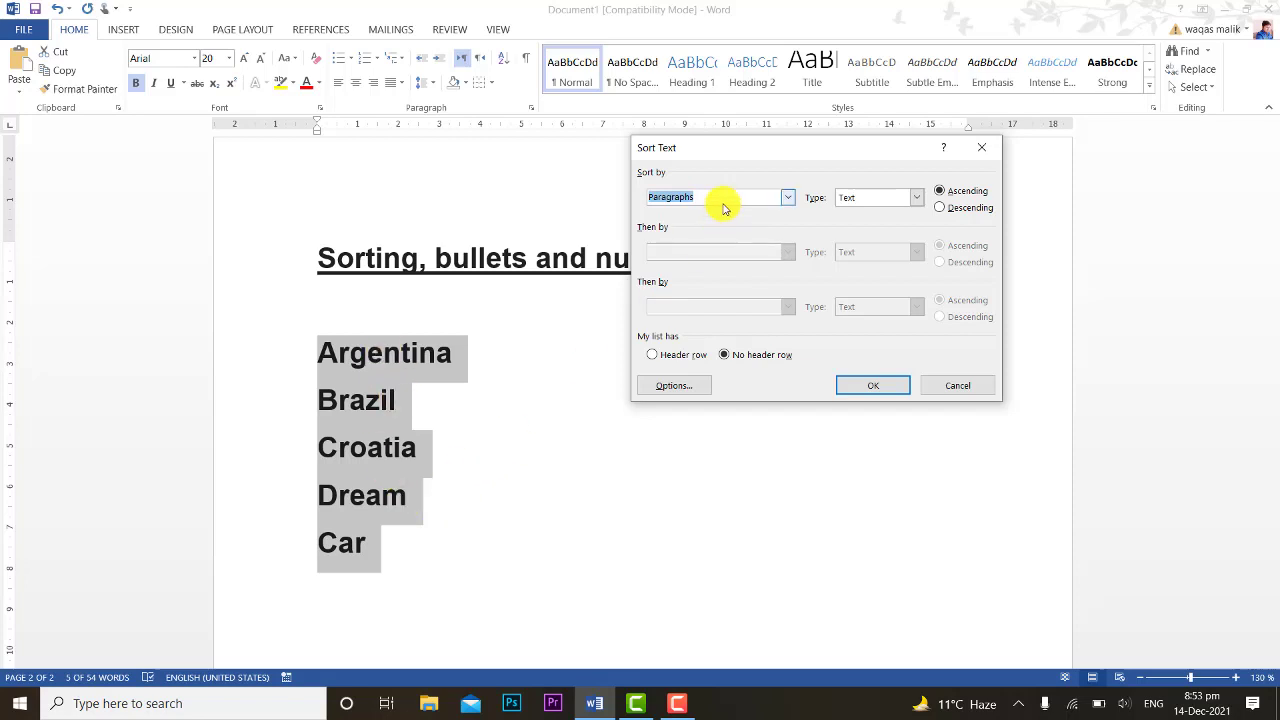
pyautogui.click(918, 198)
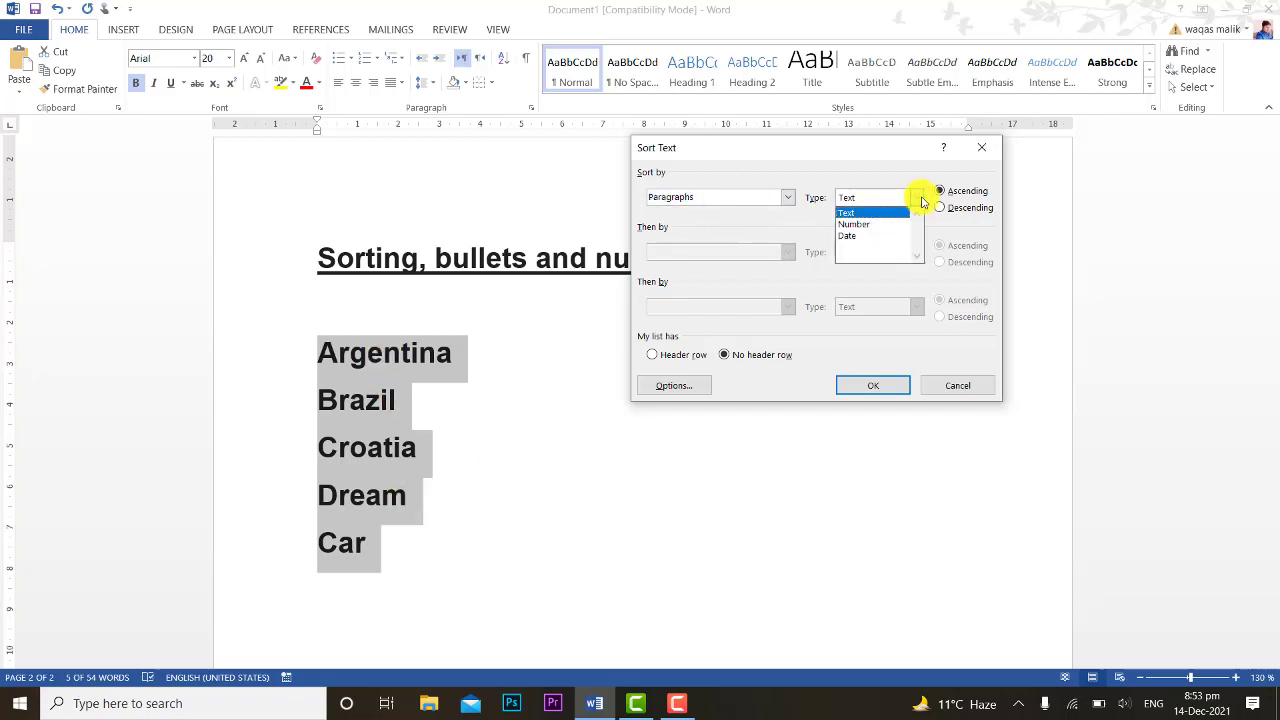
pyautogui.click(864, 214)
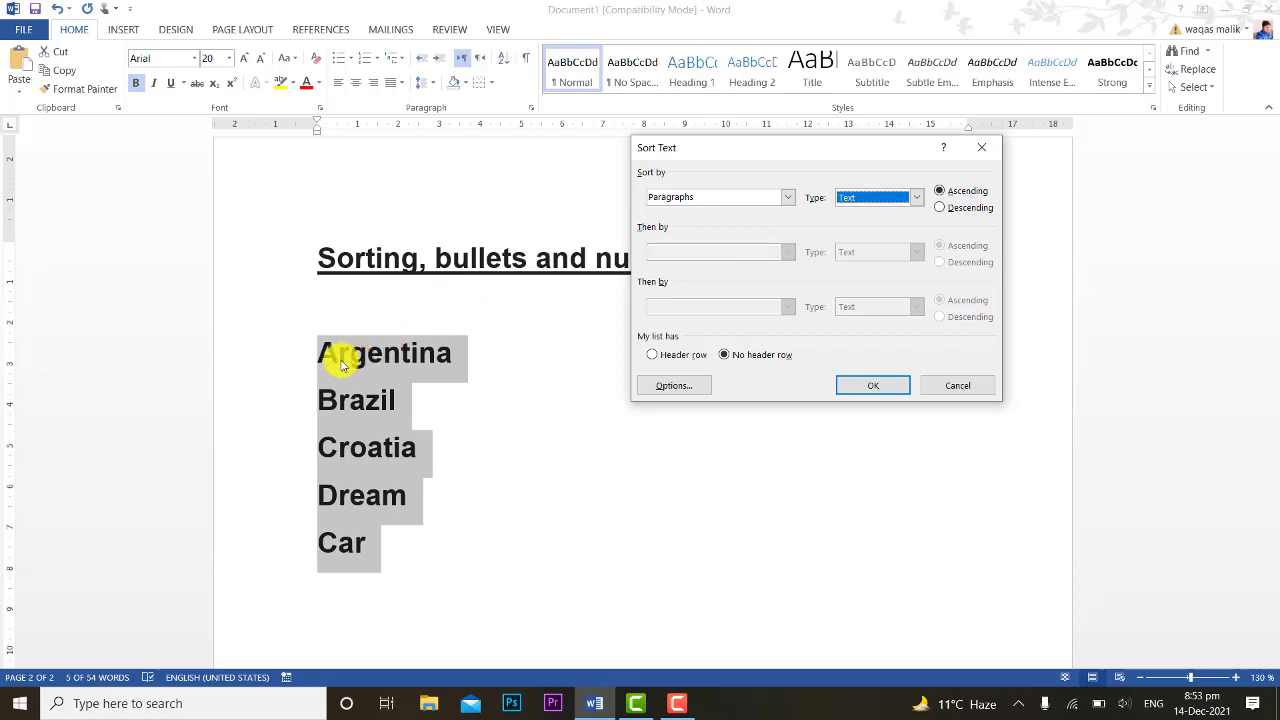
pyautogui.click(941, 209)
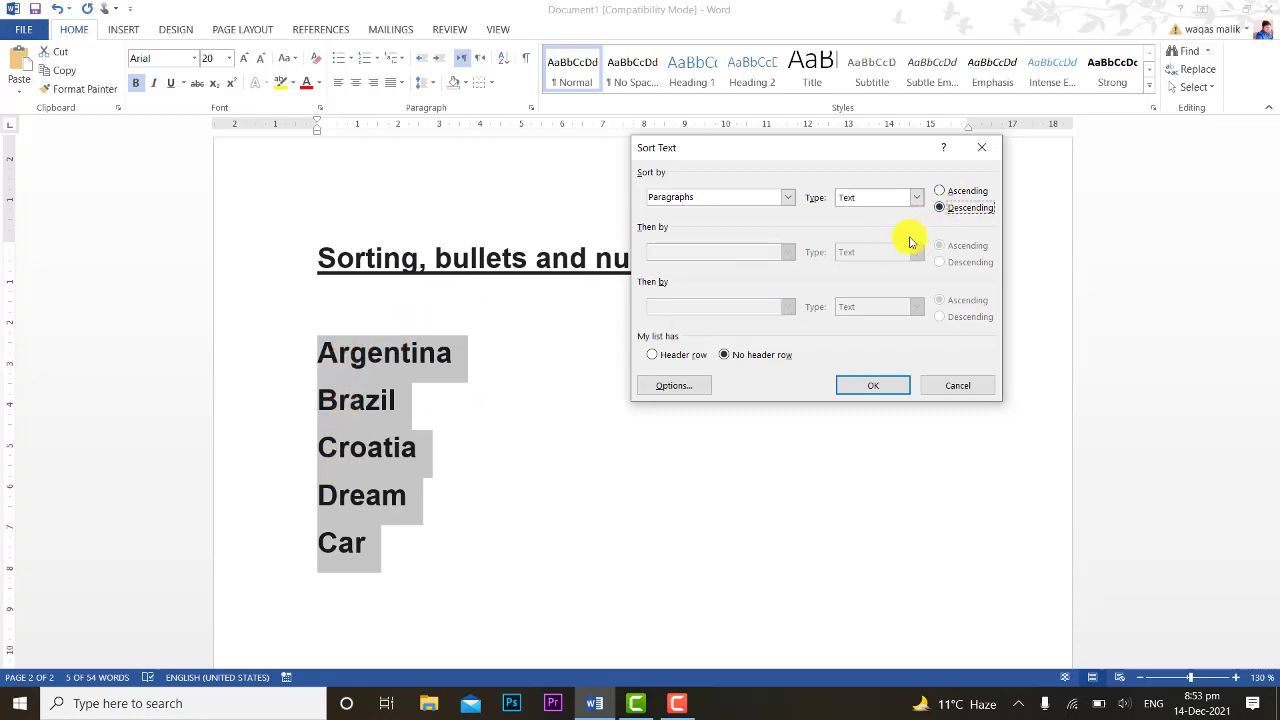
pyautogui.click(869, 390)
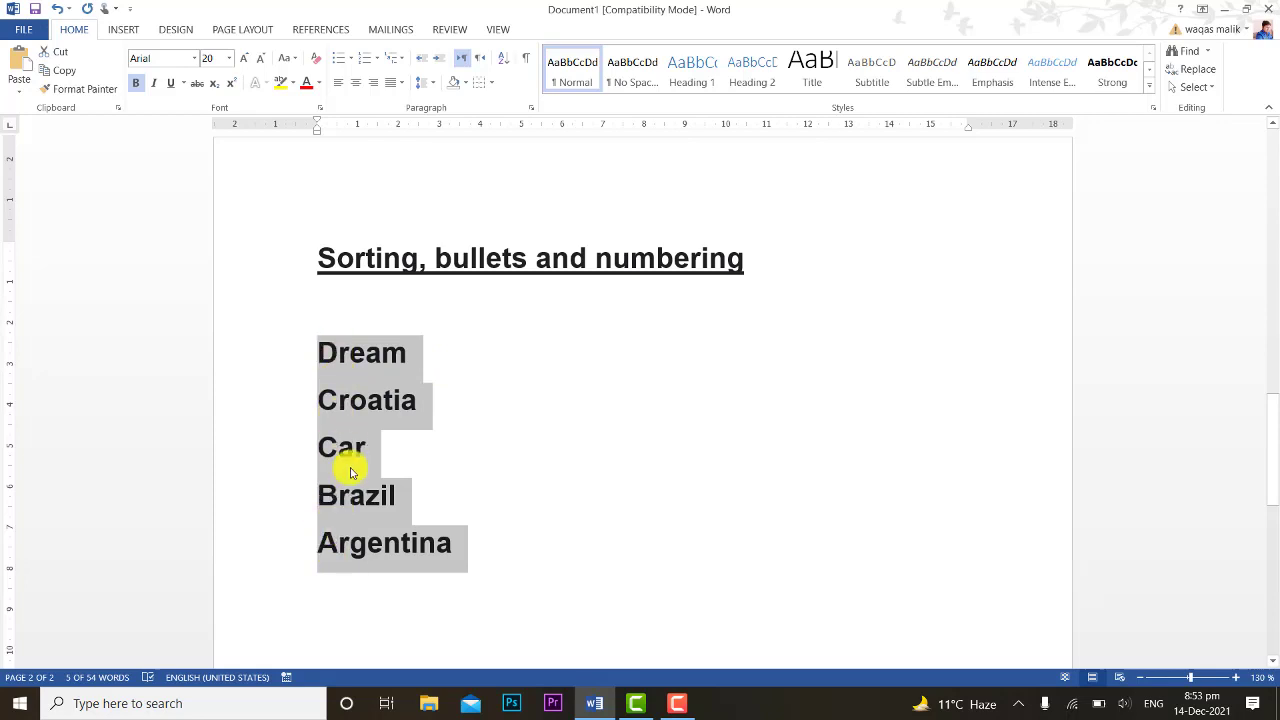
# Sort the word list by paragraphs as Text in ascending order.
pyautogui.click(503, 57)
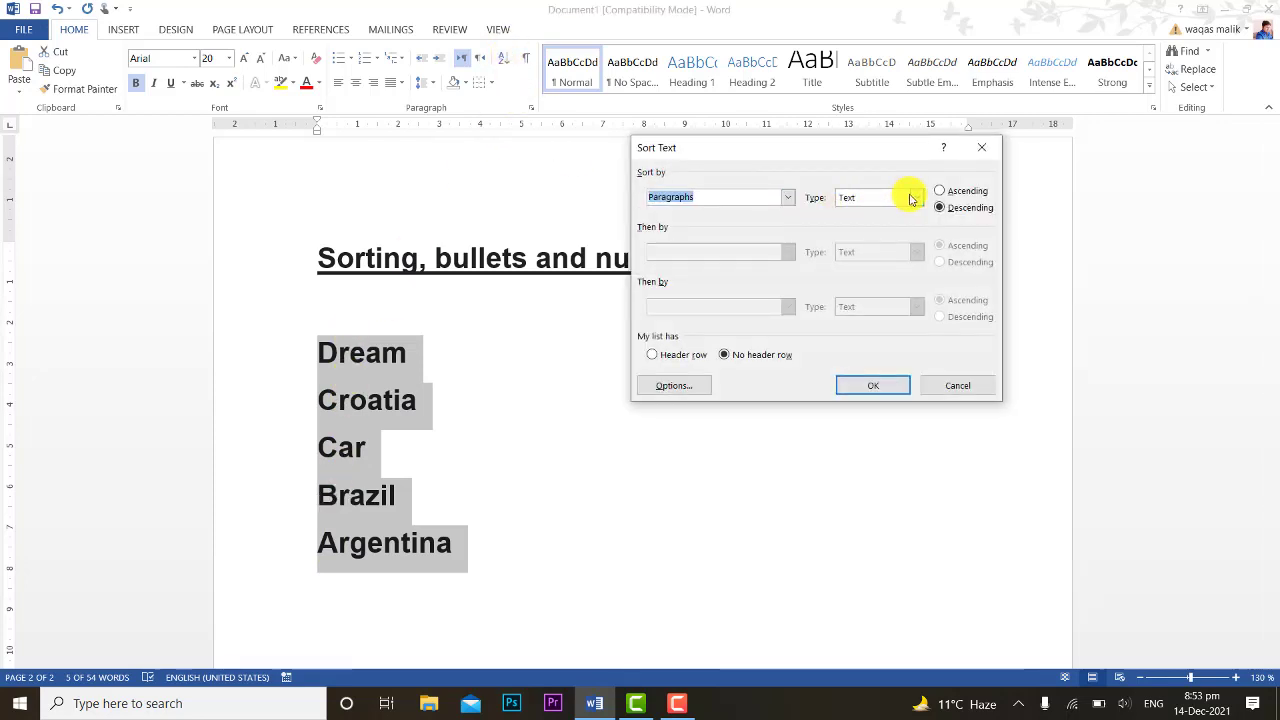
pyautogui.click(912, 196)
pyautogui.click(916, 197)
pyautogui.click(939, 191)
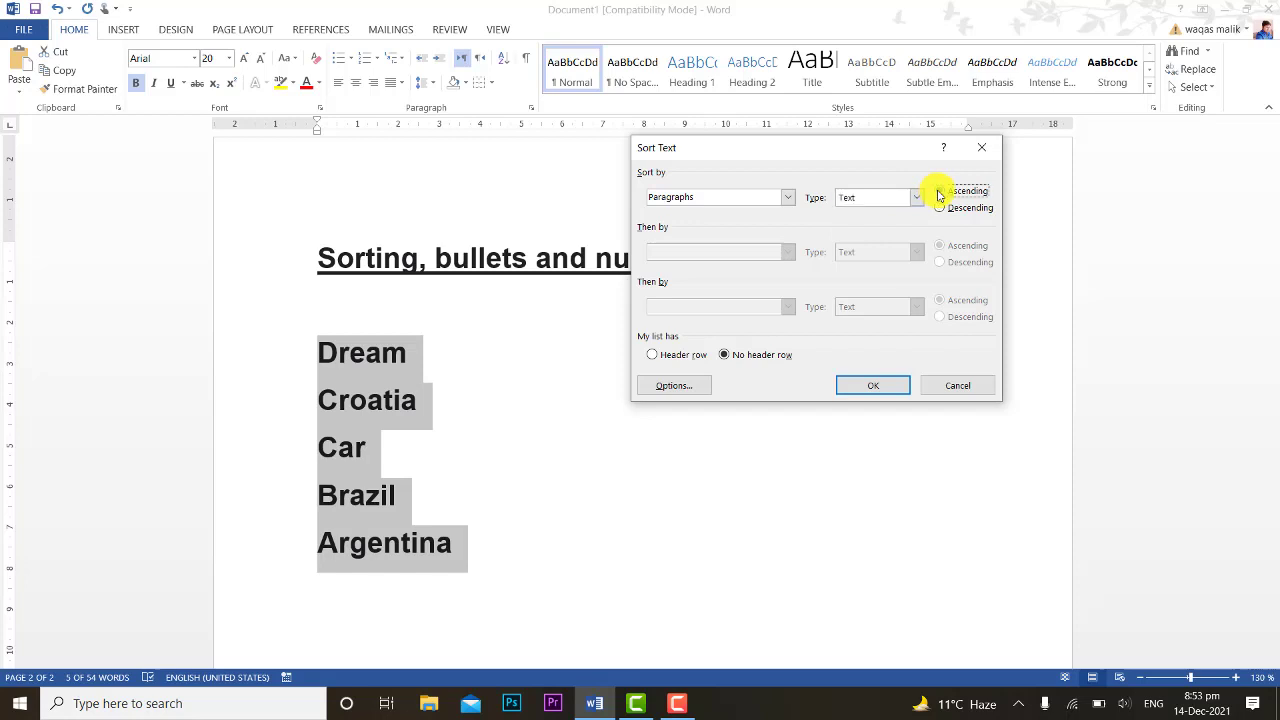
pyautogui.click(872, 389)
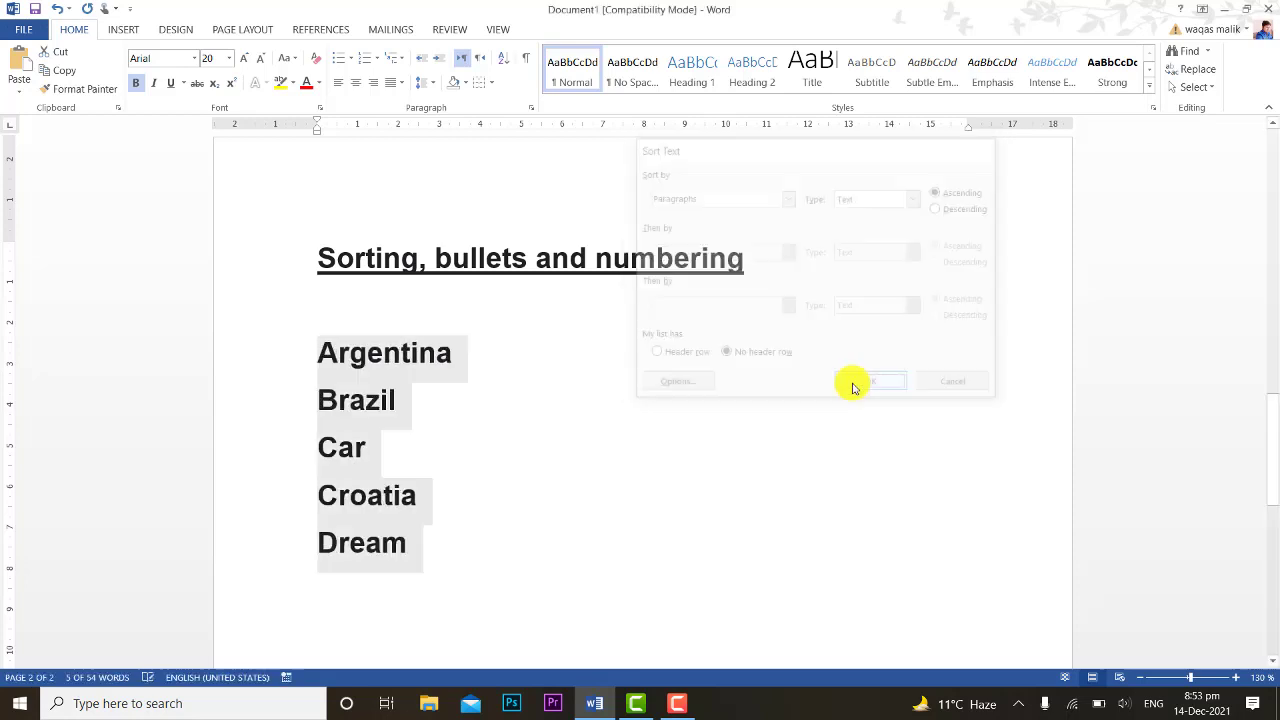
pyautogui.click(352, 356)
pyautogui.moveTo(449, 540); pyautogui.dragTo(331, 349)
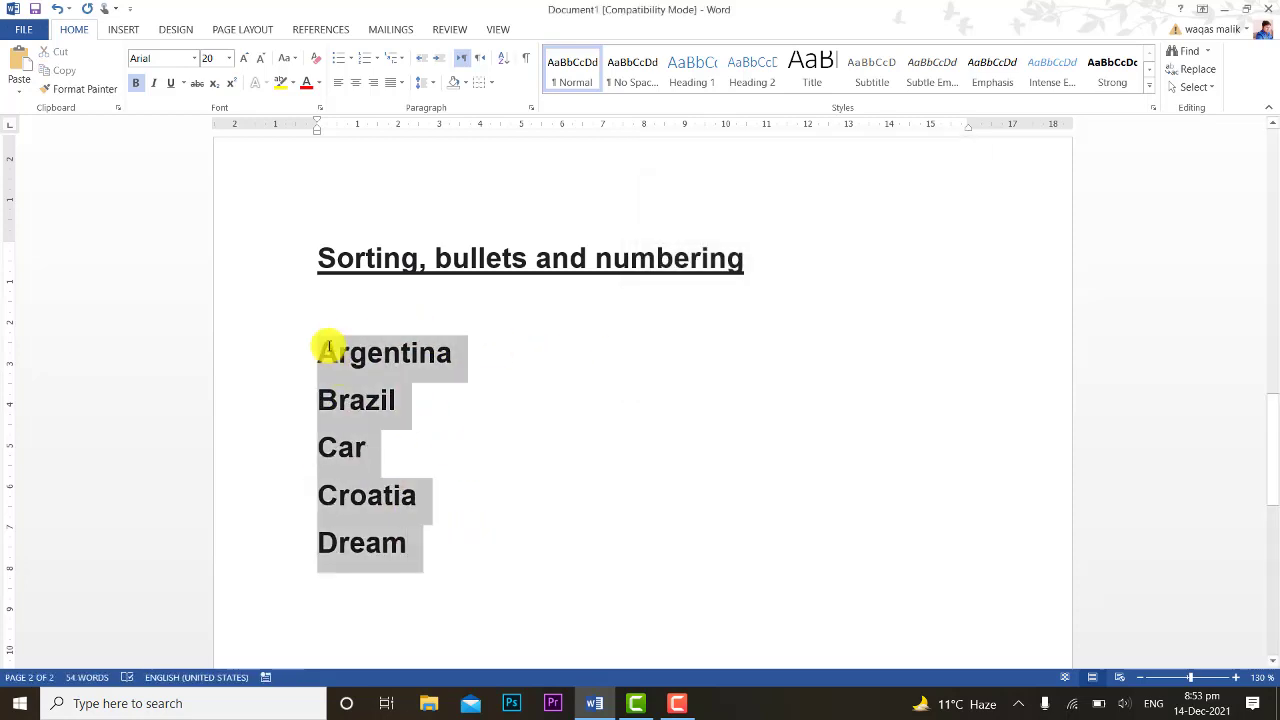
pyautogui.click(490, 385)
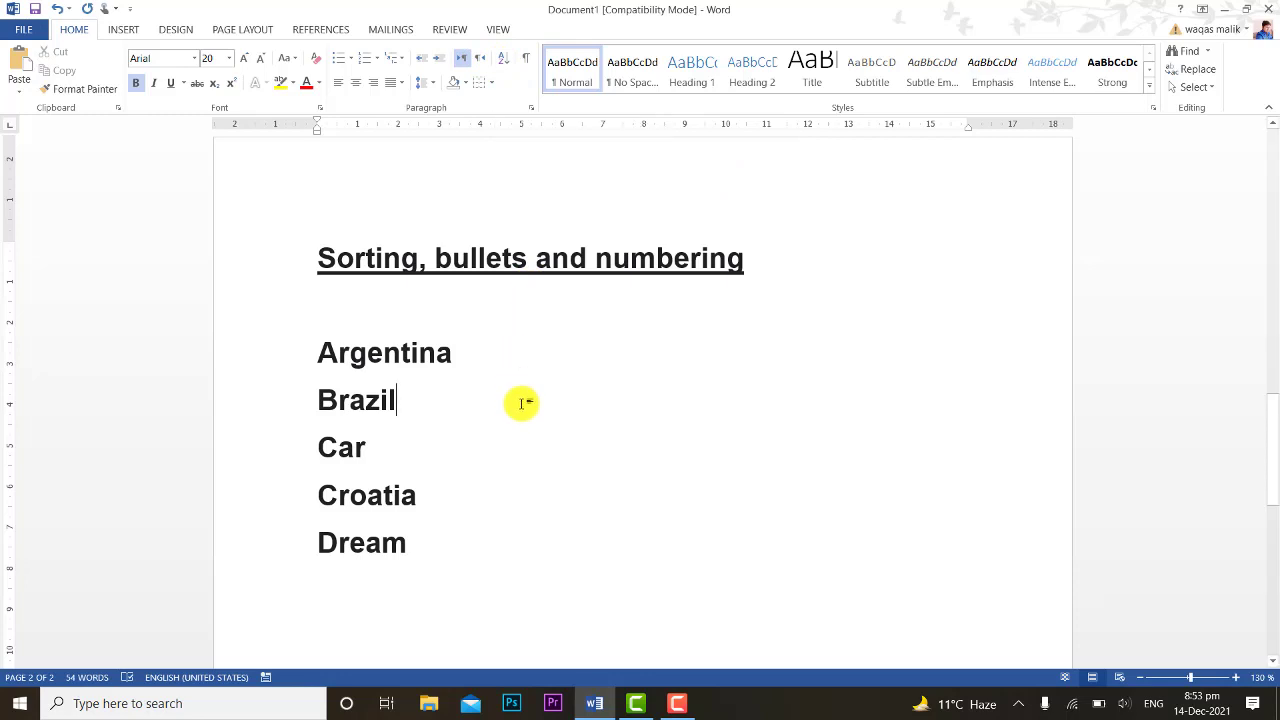
# Sort the number list 0, 1, 3, 7 by paragraphs as Number in descending order.
pyautogui.scroll(-8, 530, 396)
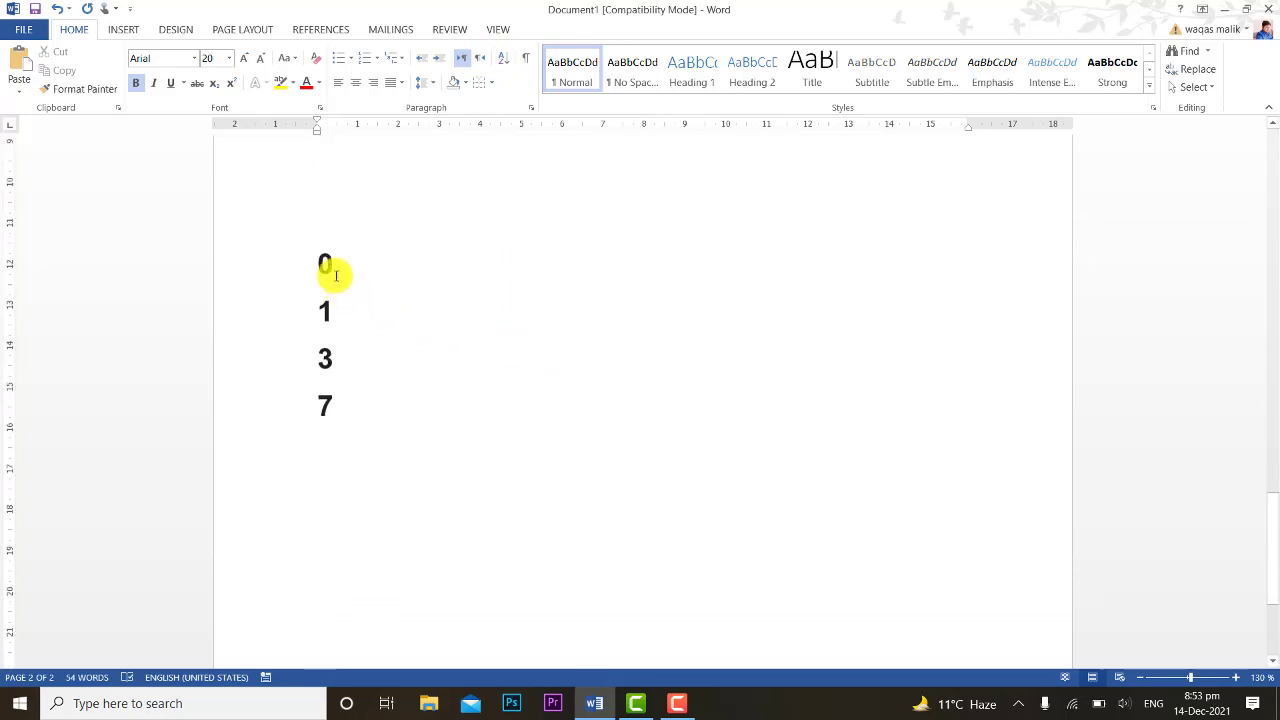
pyautogui.moveTo(313, 261); pyautogui.dragTo(357, 411)
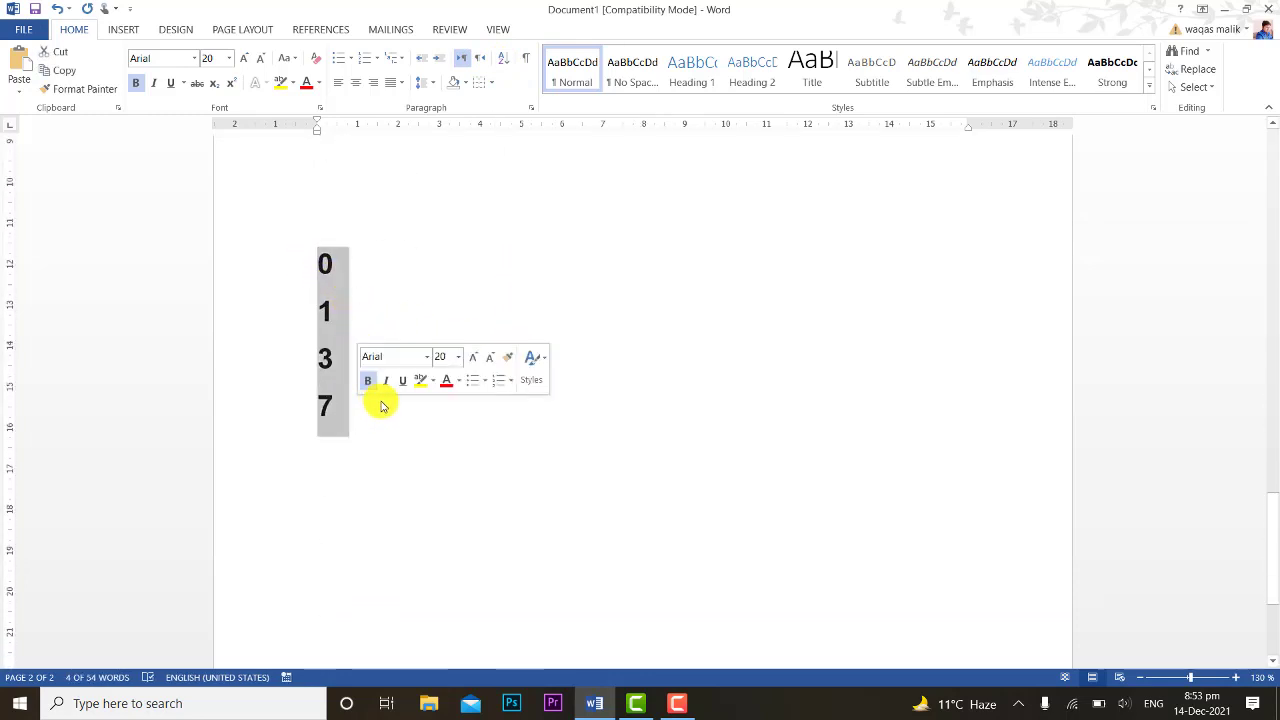
pyautogui.click(500, 58)
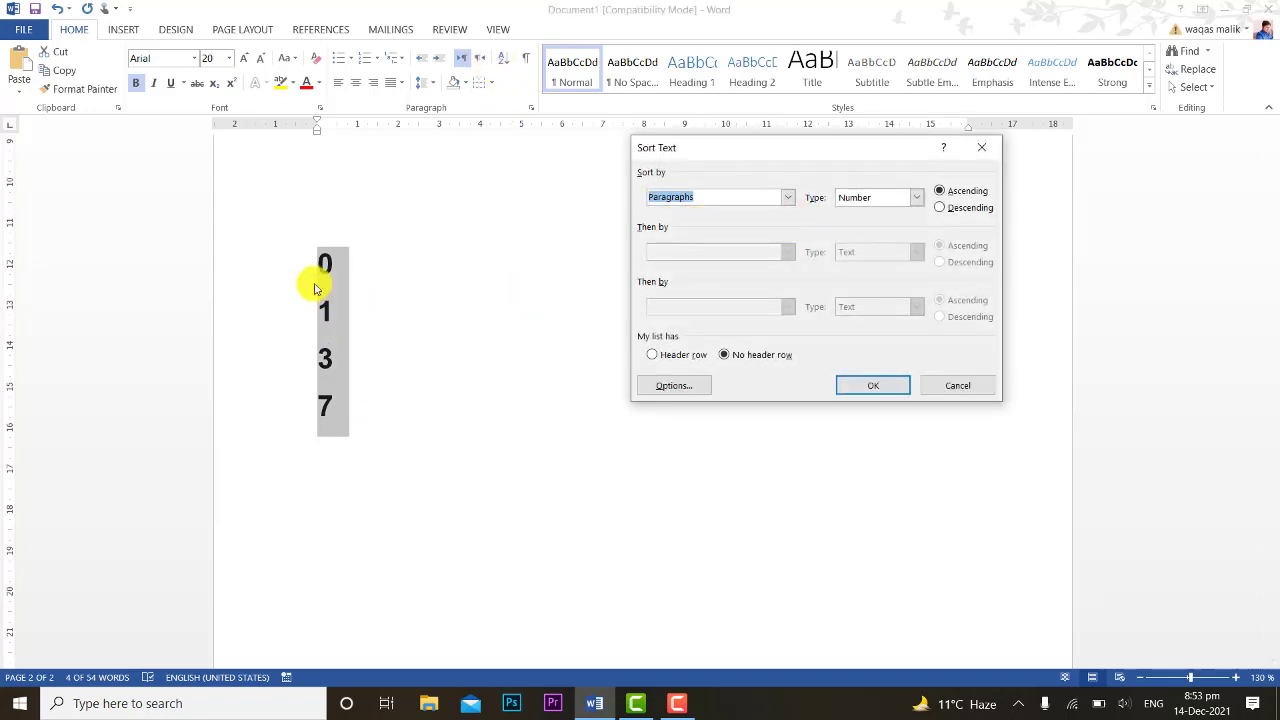
pyautogui.click(859, 202)
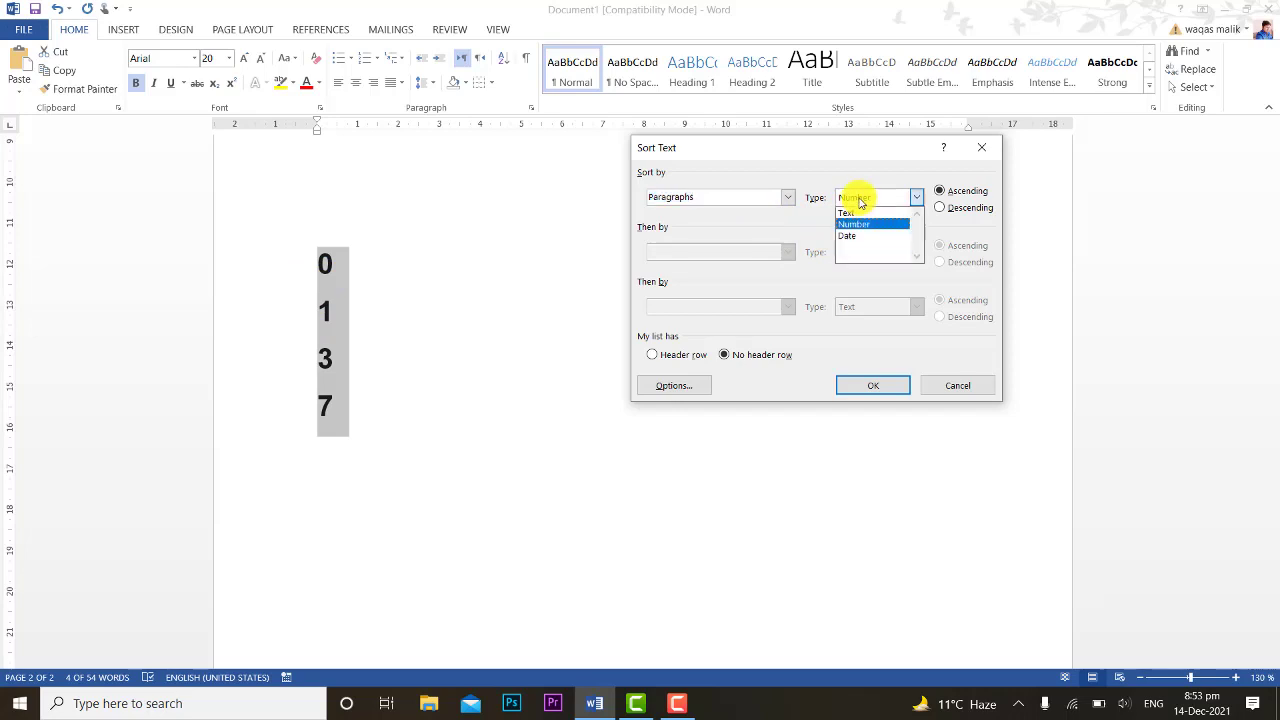
pyautogui.click(862, 204)
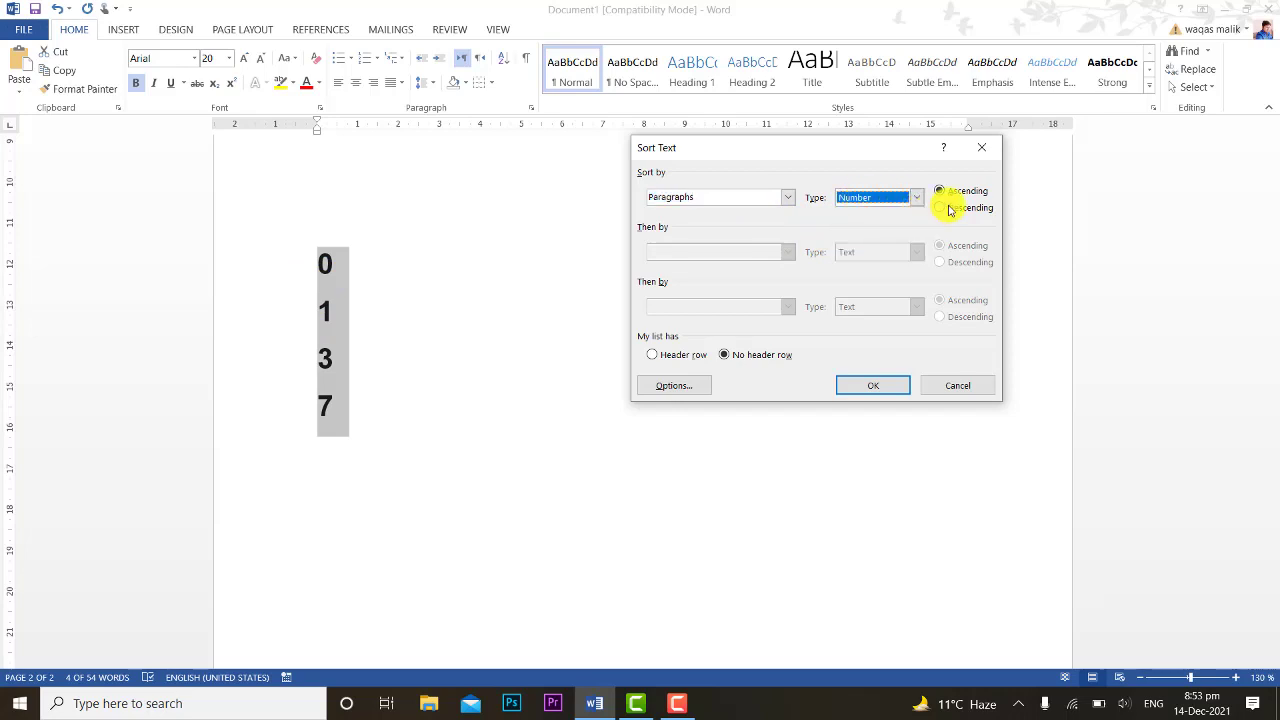
pyautogui.click(950, 209)
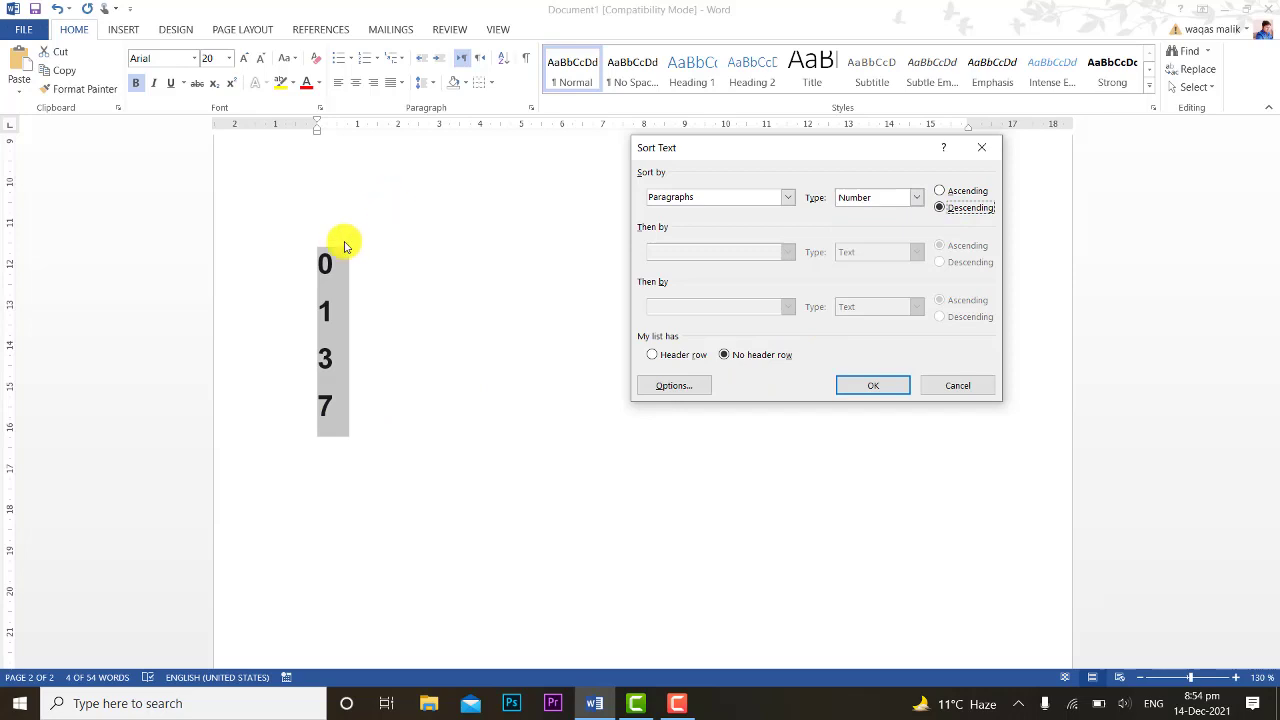
pyautogui.click(845, 386)
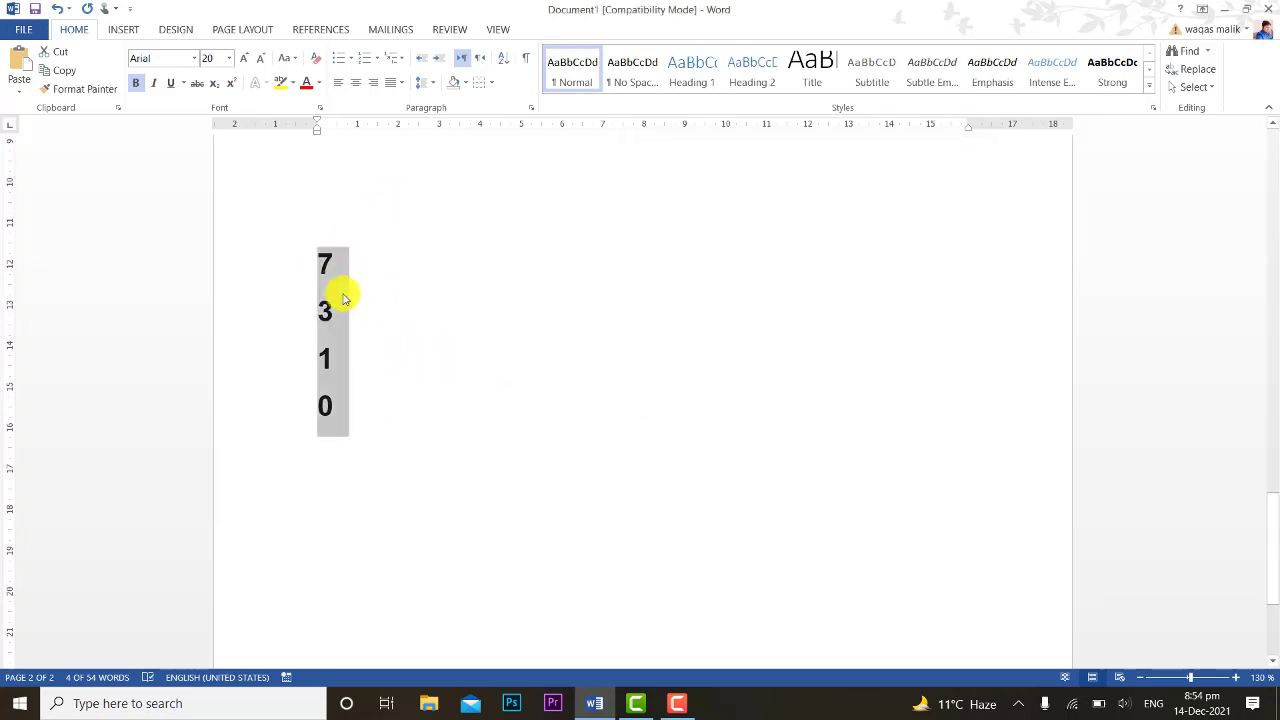
# Sort the number list by paragraphs in ascending order, using the Number type.
pyautogui.click(505, 62)
pyautogui.click(939, 190)
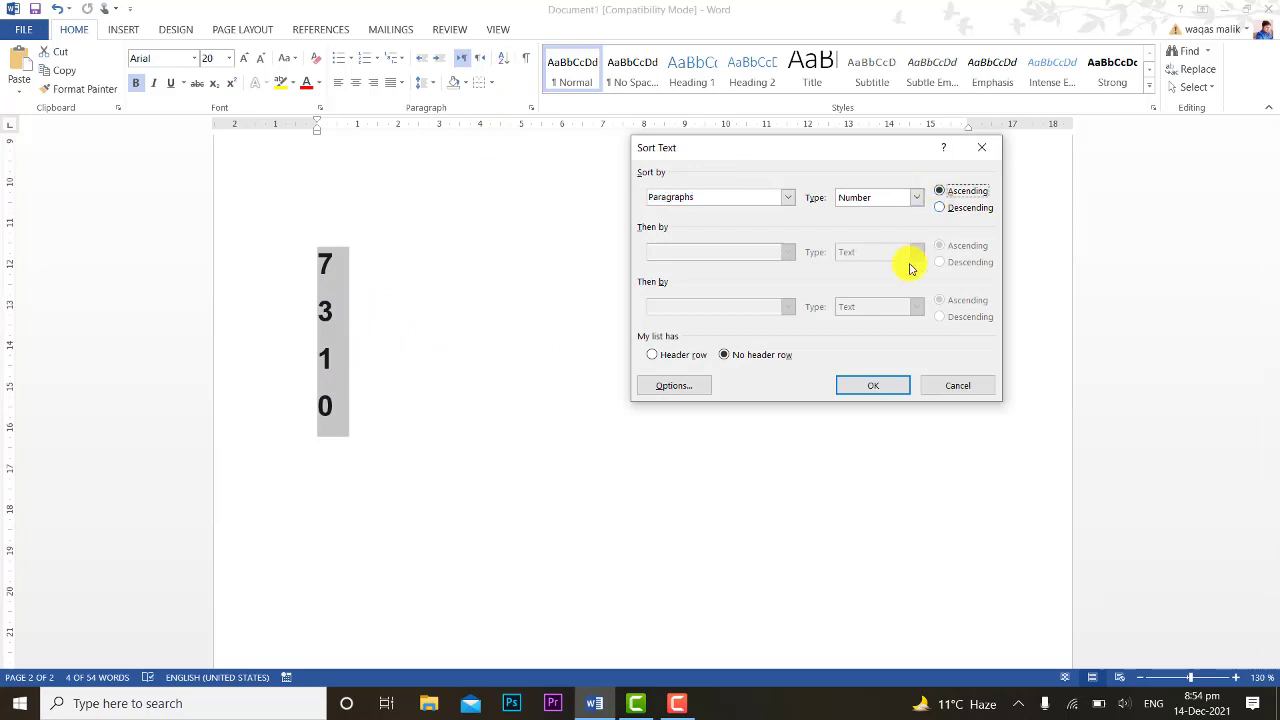
pyautogui.click(872, 386)
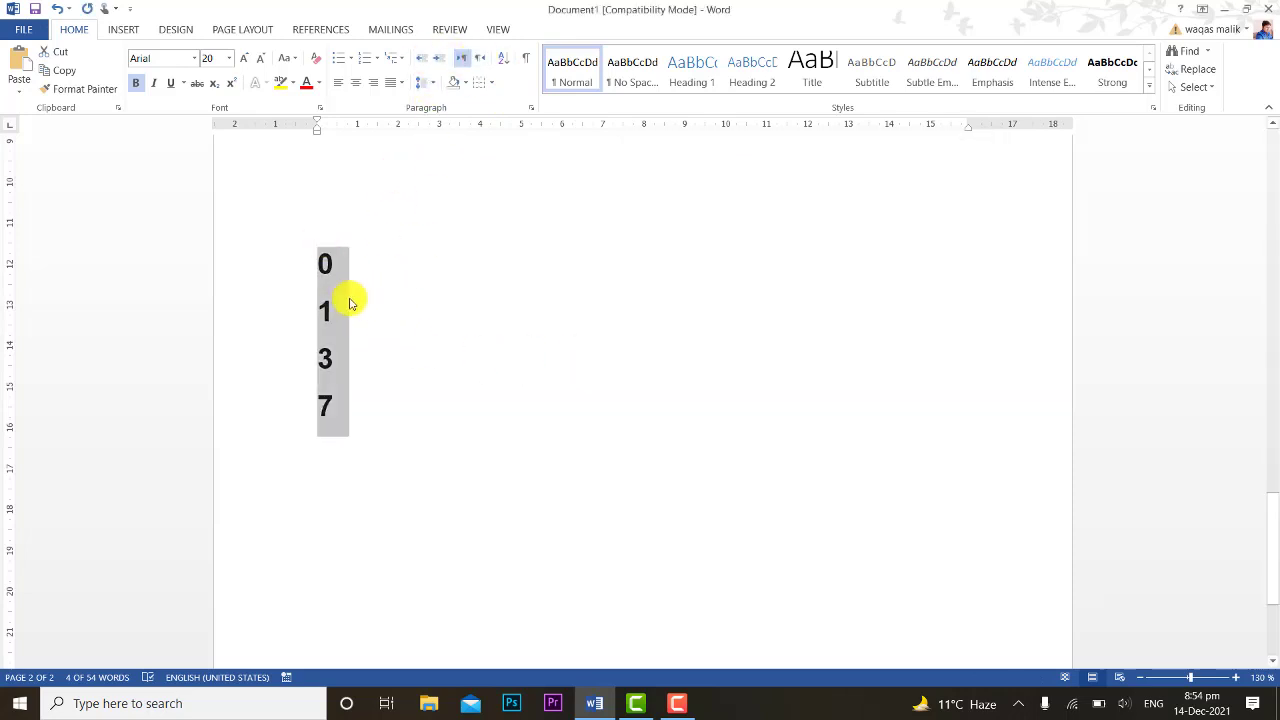
pyautogui.click(494, 59)
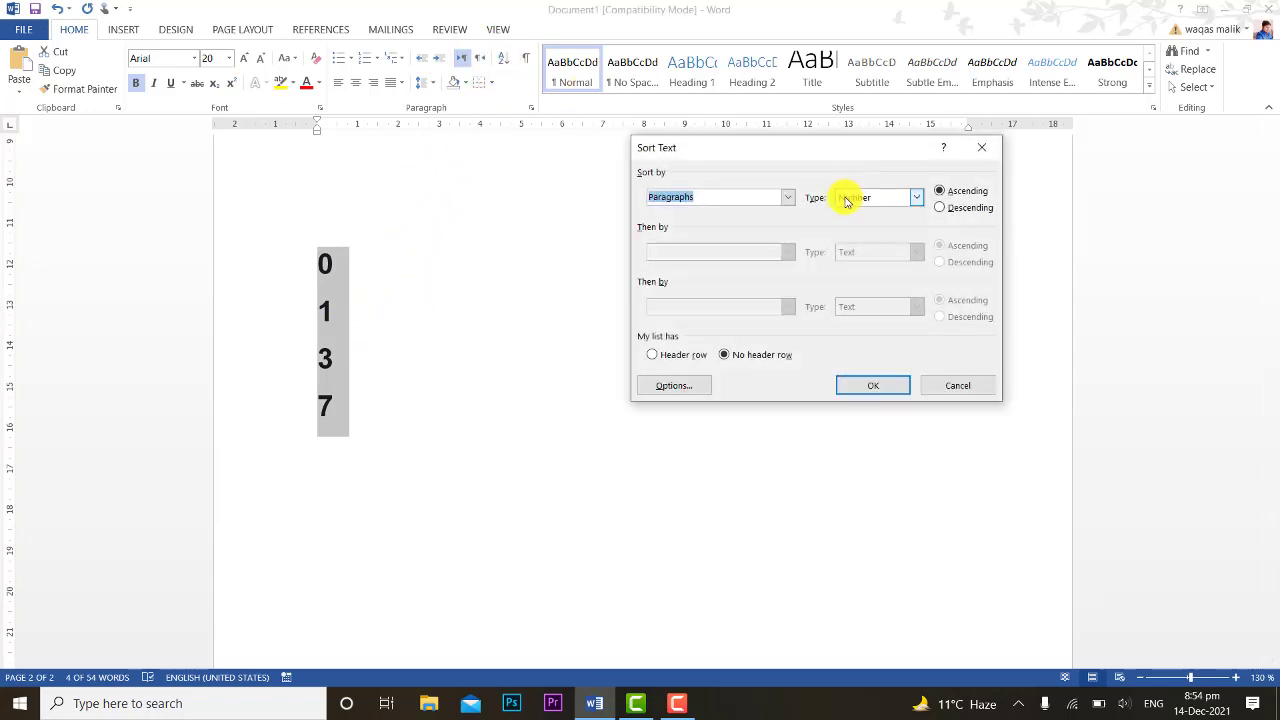
pyautogui.click(849, 200)
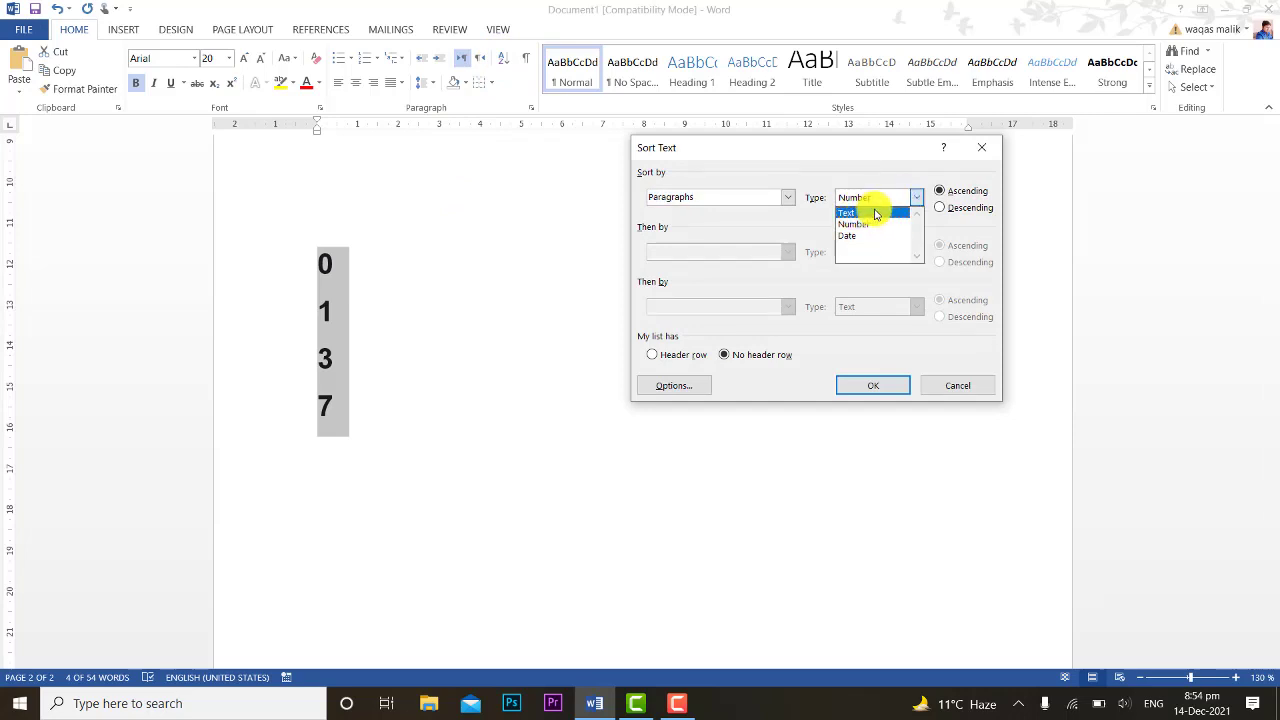
pyautogui.click(874, 214)
pyautogui.click(873, 200)
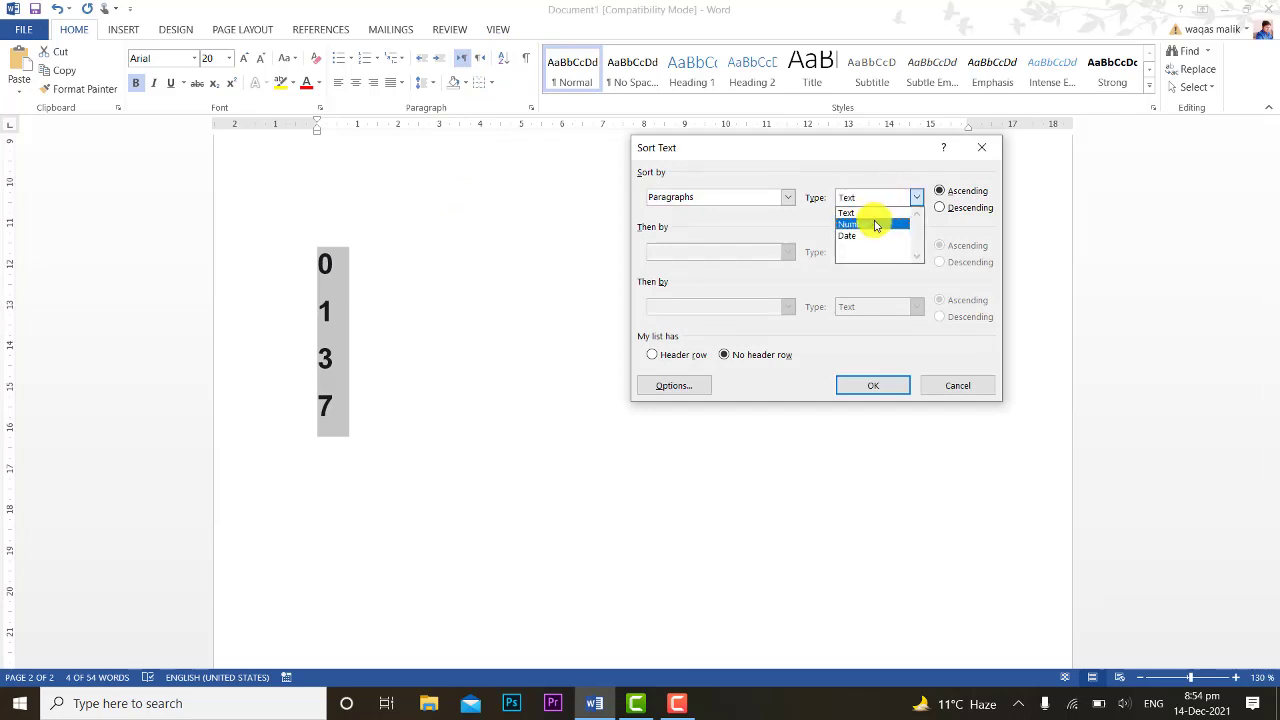
pyautogui.click(871, 216)
pyautogui.click(884, 382)
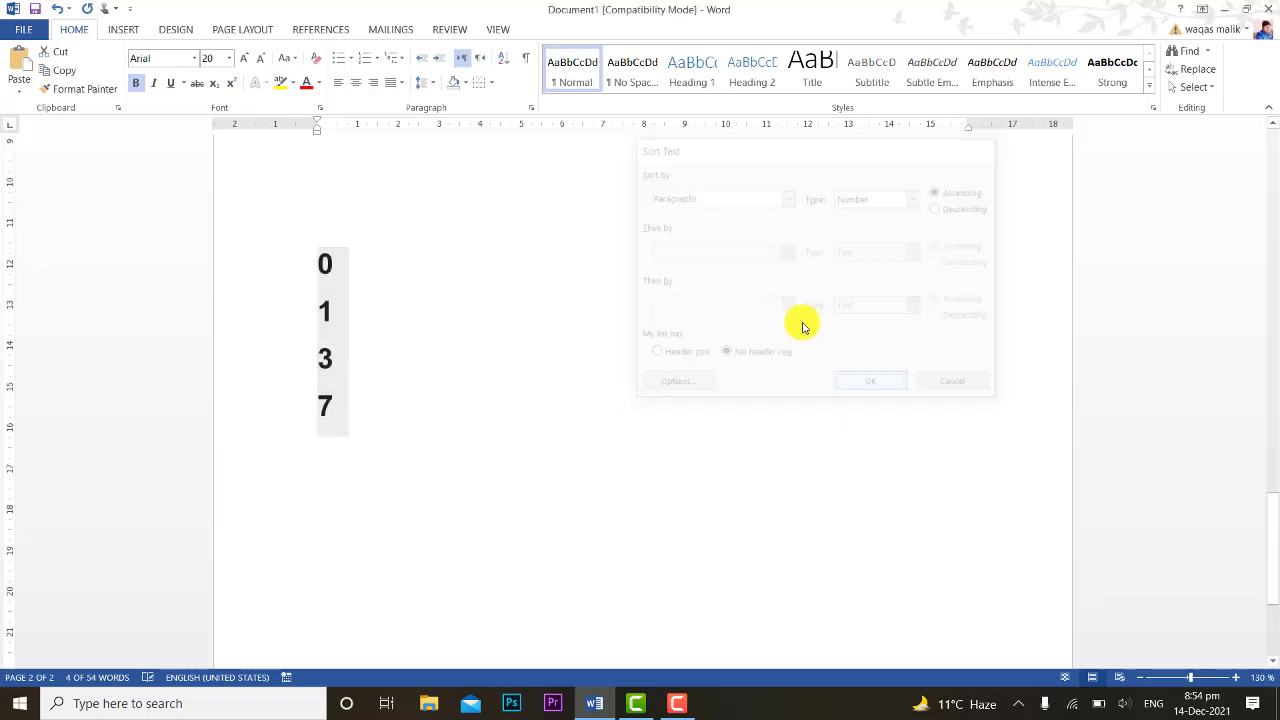
pyautogui.click(318, 336)
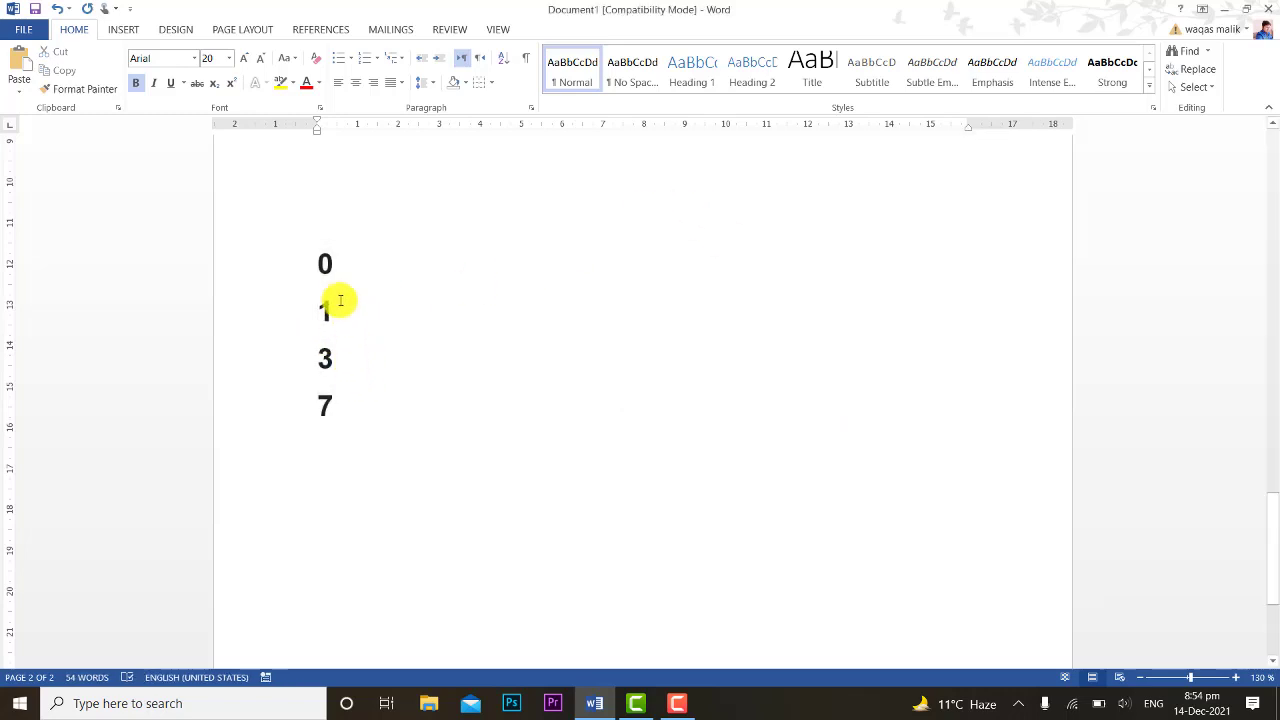
pyautogui.moveTo(318, 261); pyautogui.dragTo(369, 414)
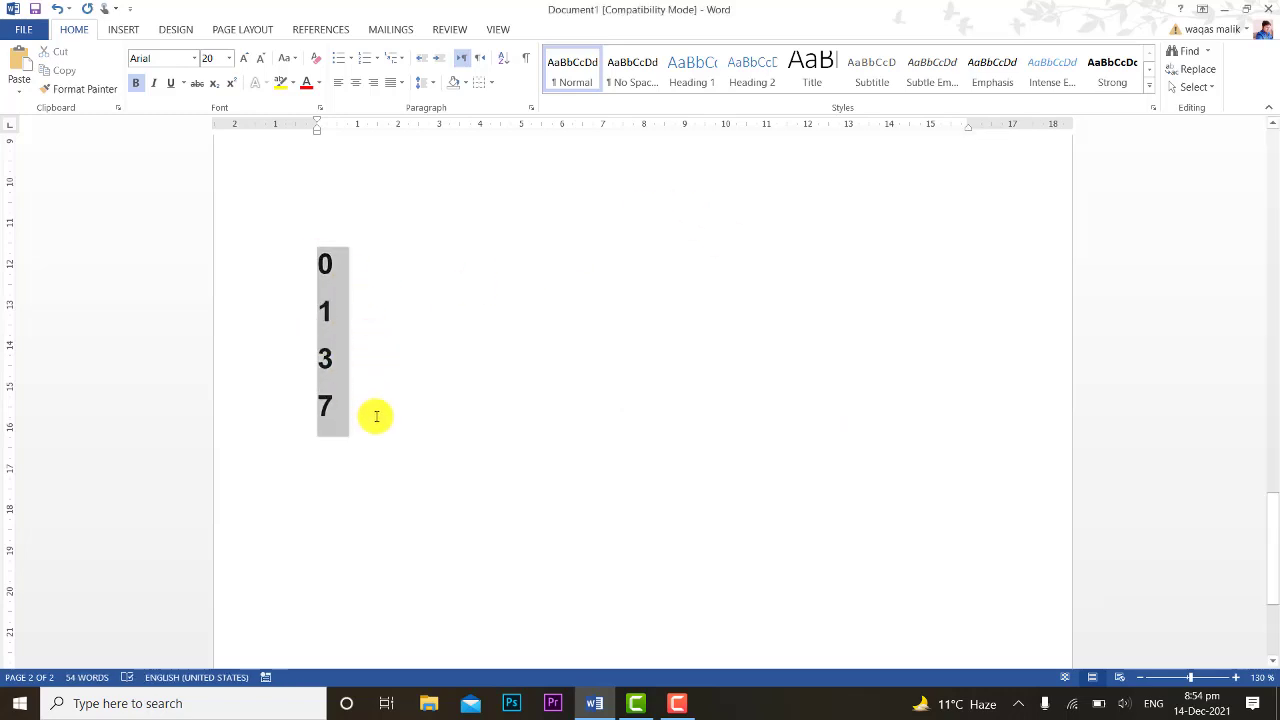
pyautogui.hotkey('ctrl', 'i')
pyautogui.click(399, 389)
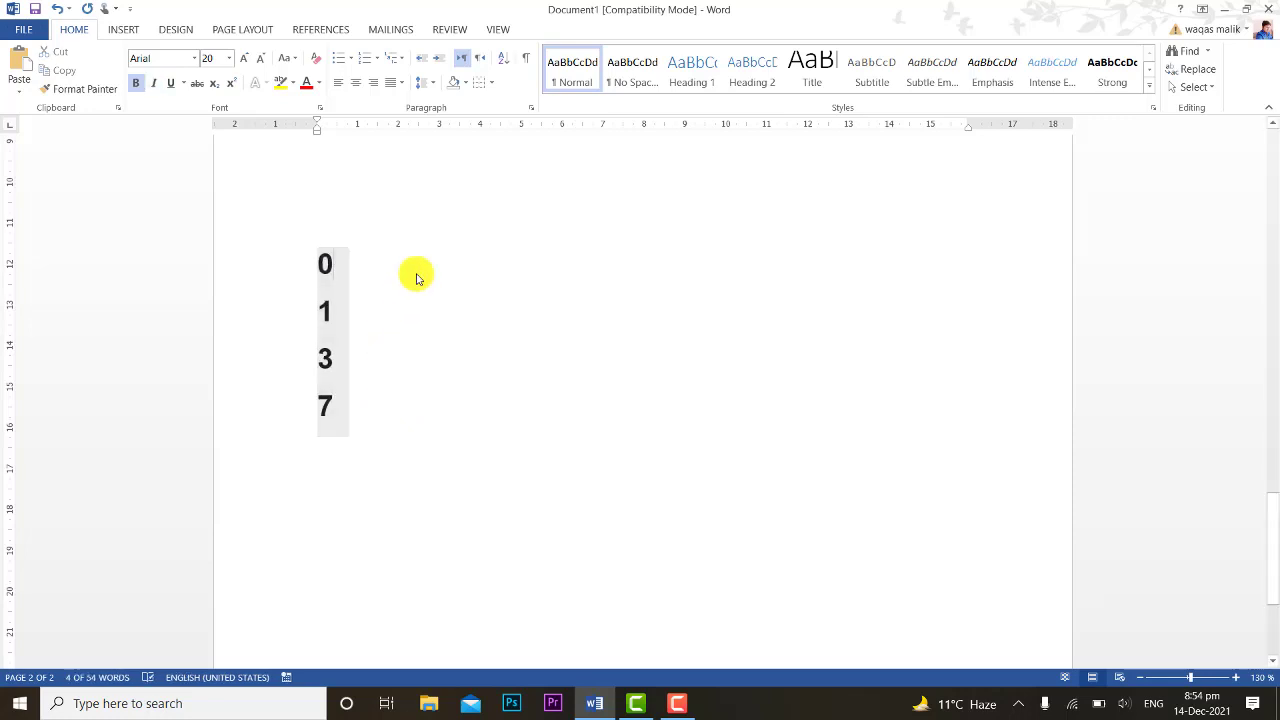
pyautogui.click(312, 262)
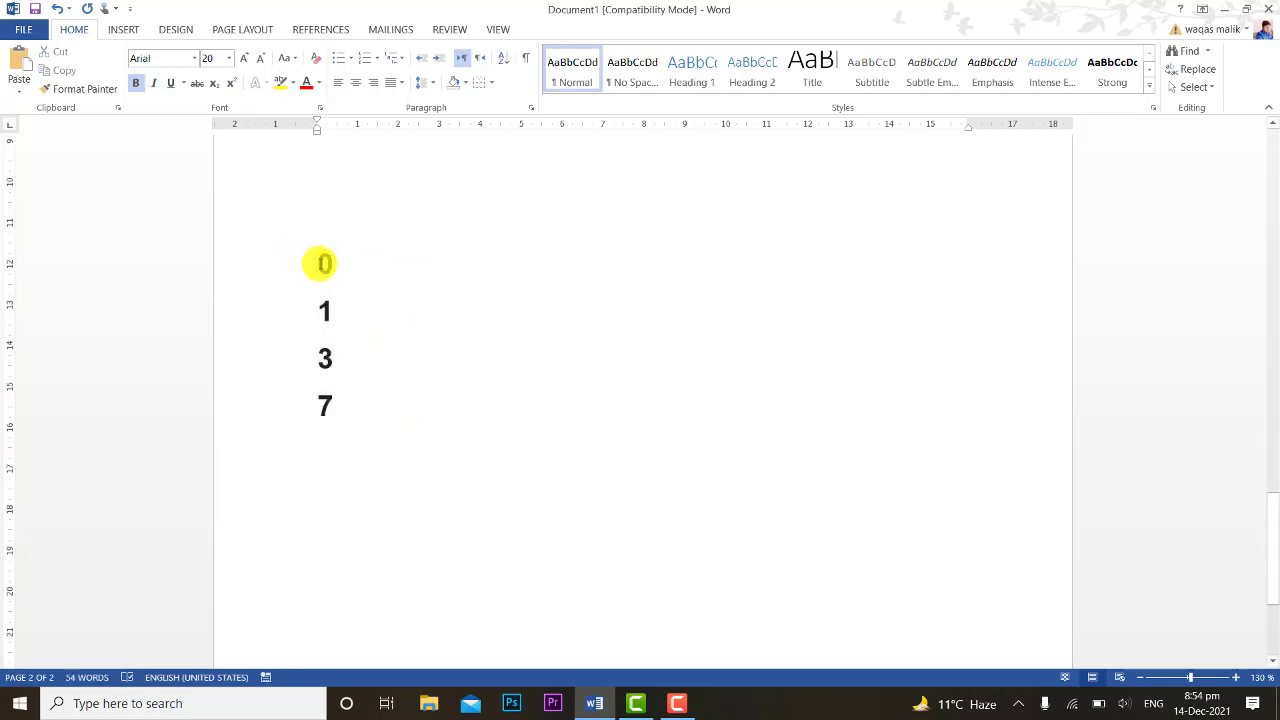
pyautogui.click(348, 61)
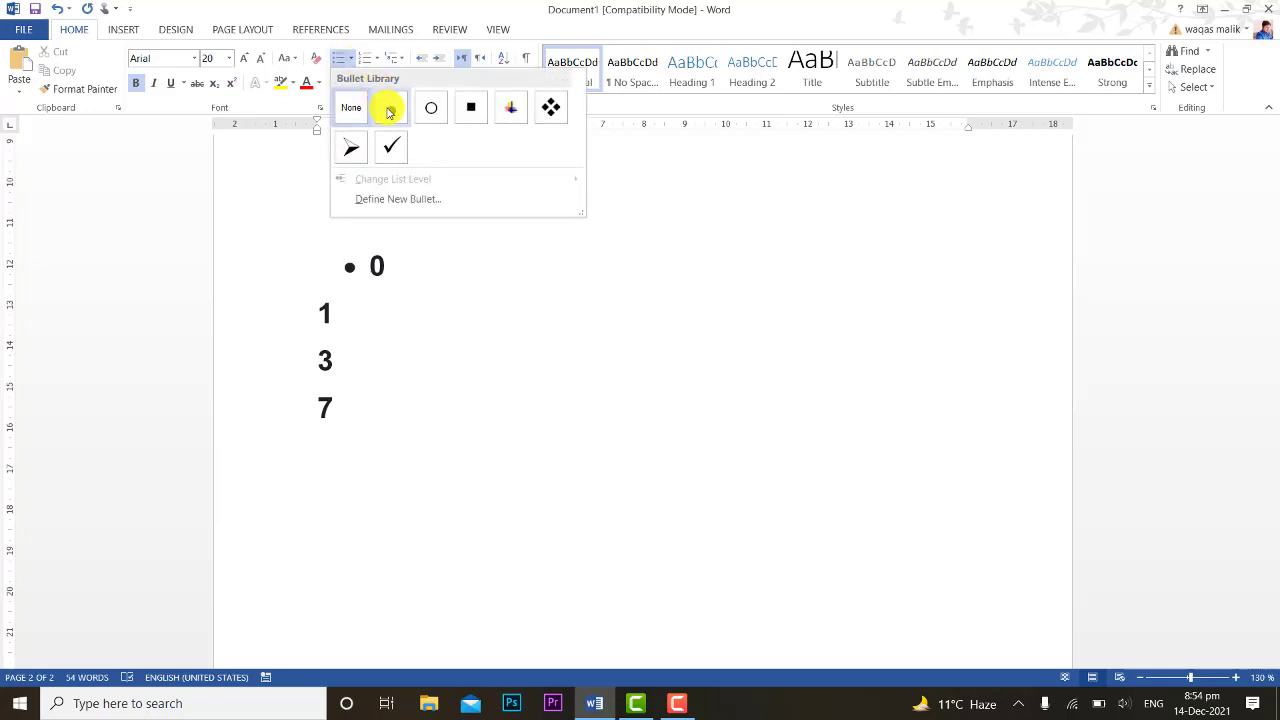
pyautogui.click(354, 423)
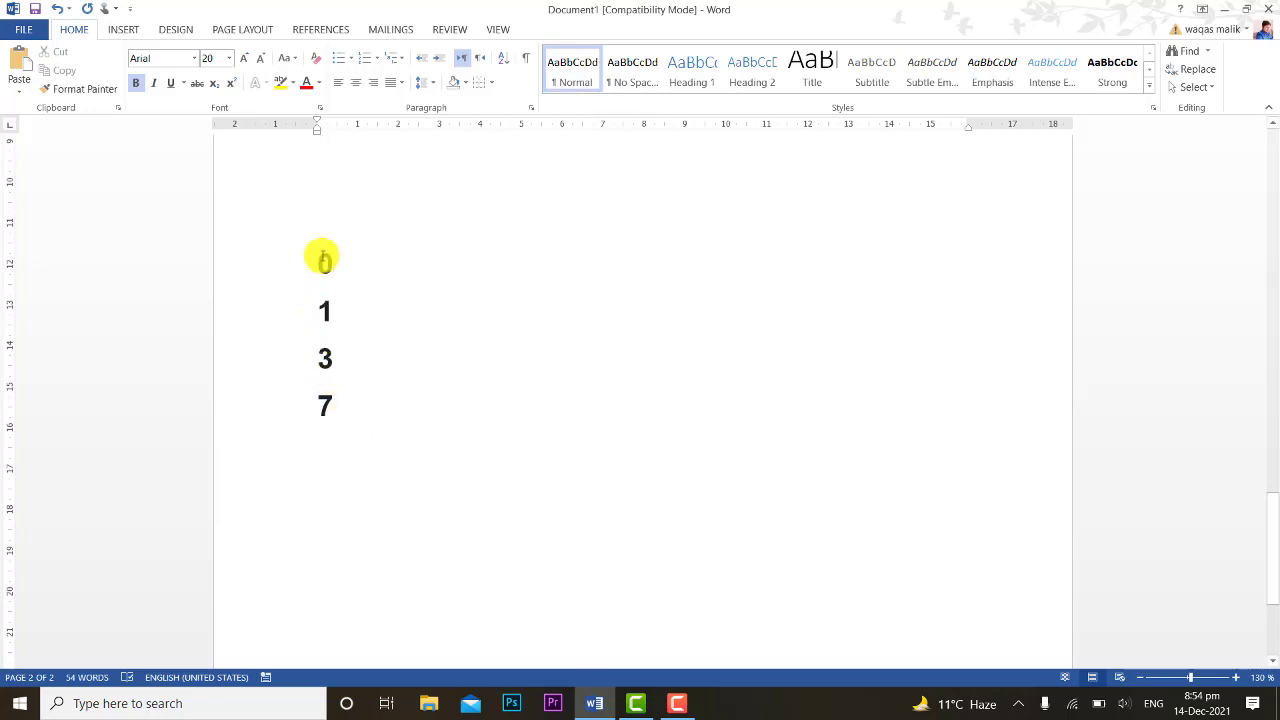
# Preview the check mark bullet style from the Bullet Library on the number list 0, 1, 3, 7.
pyautogui.moveTo(320, 258); pyautogui.dragTo(366, 408)
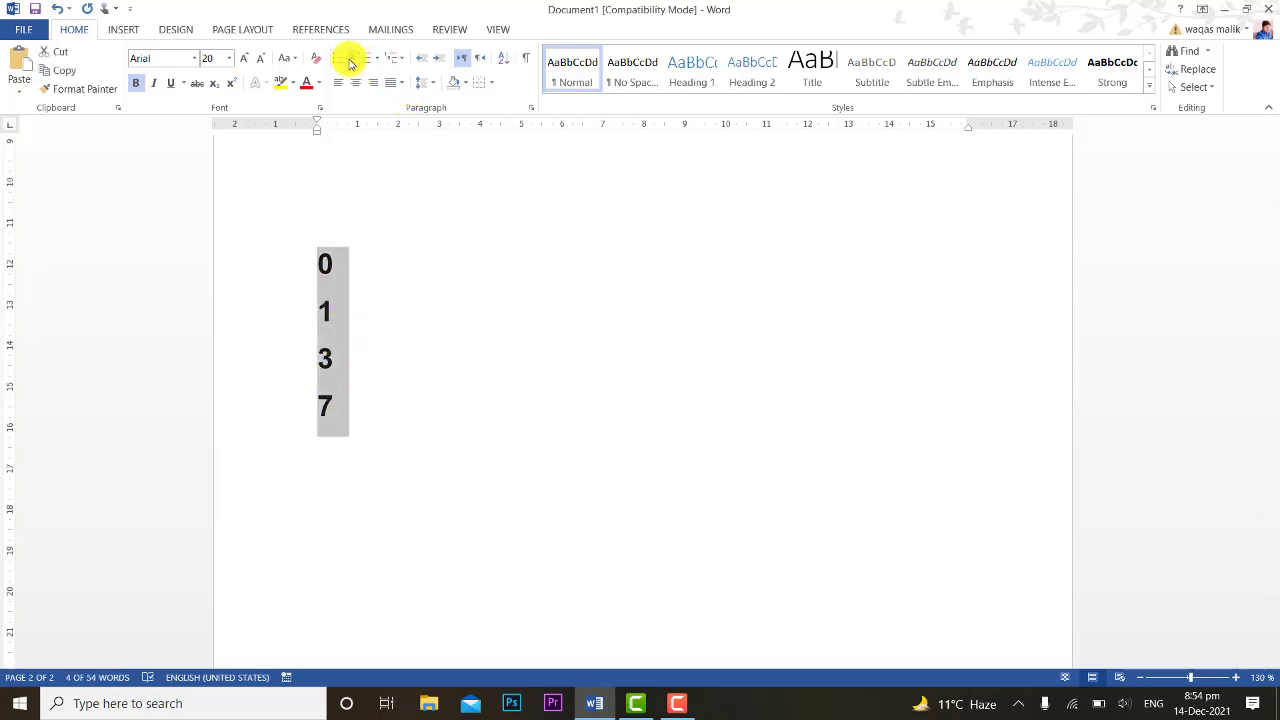
pyautogui.click(349, 58)
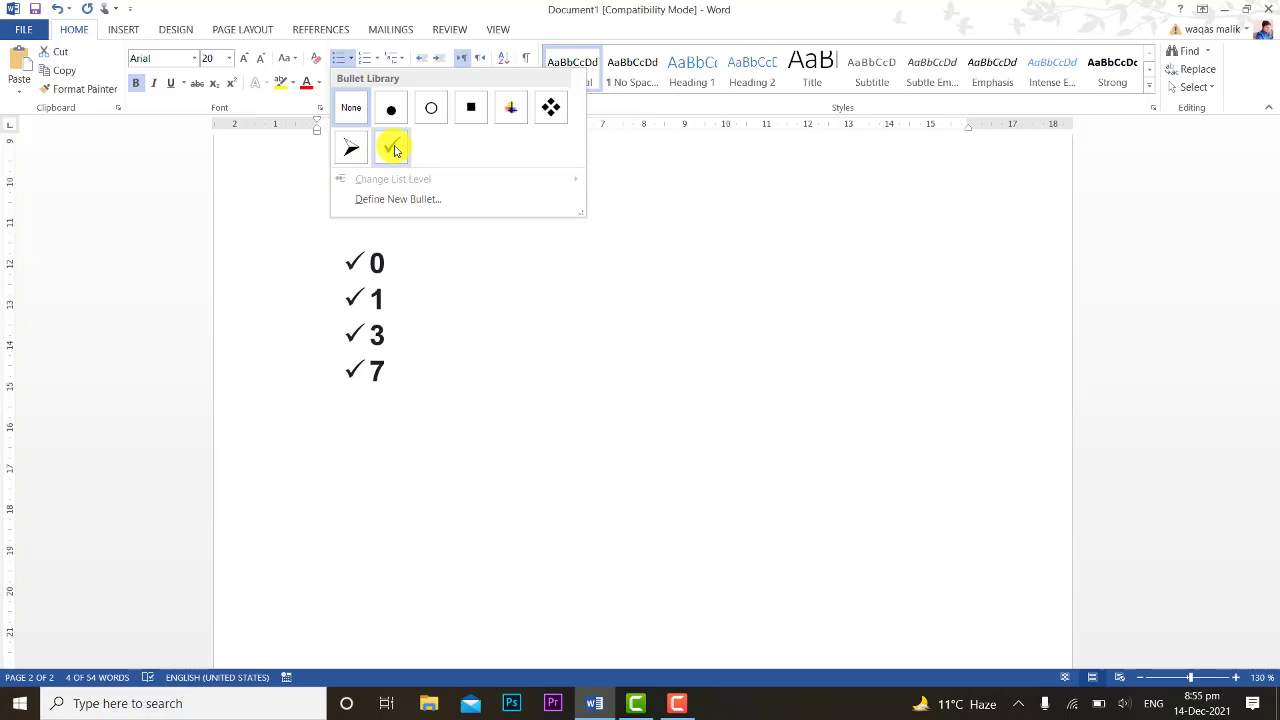
pyautogui.click(500, 9)
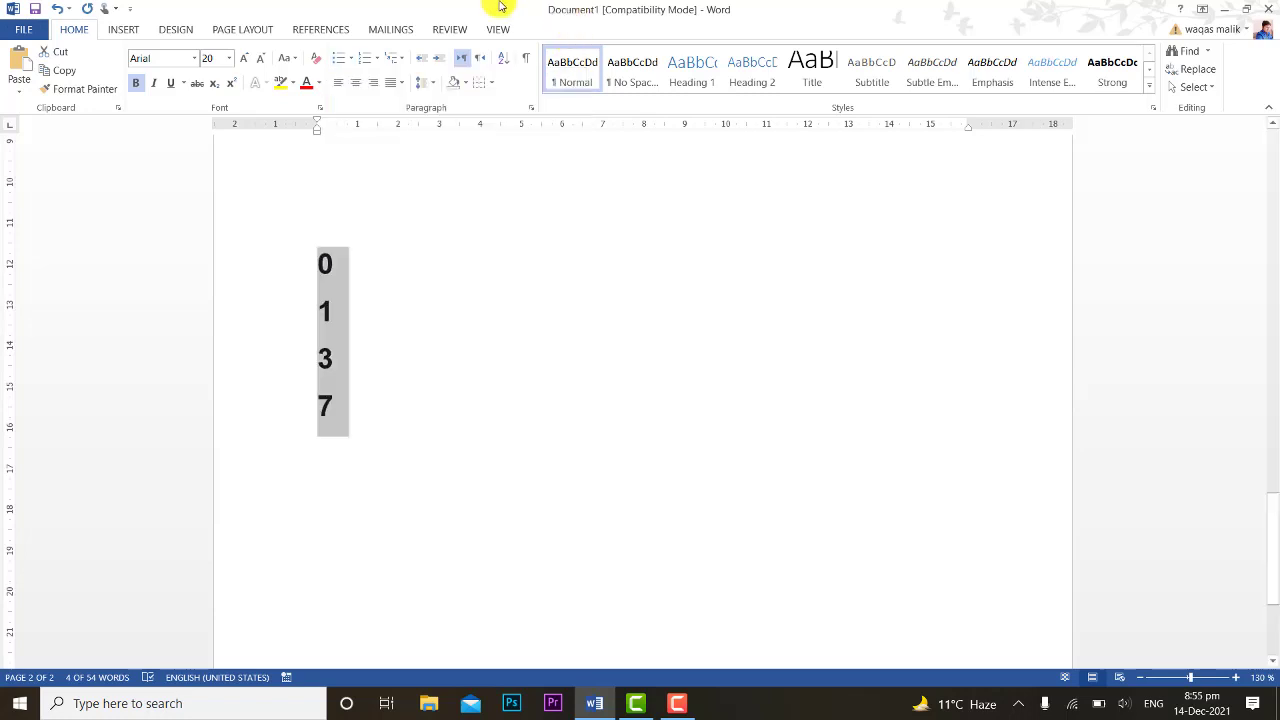
# Number the list 0, 1, 3, 7 in the a), b), c) format and switch it to the 1), 2), 3) format.
pyautogui.click(380, 63)
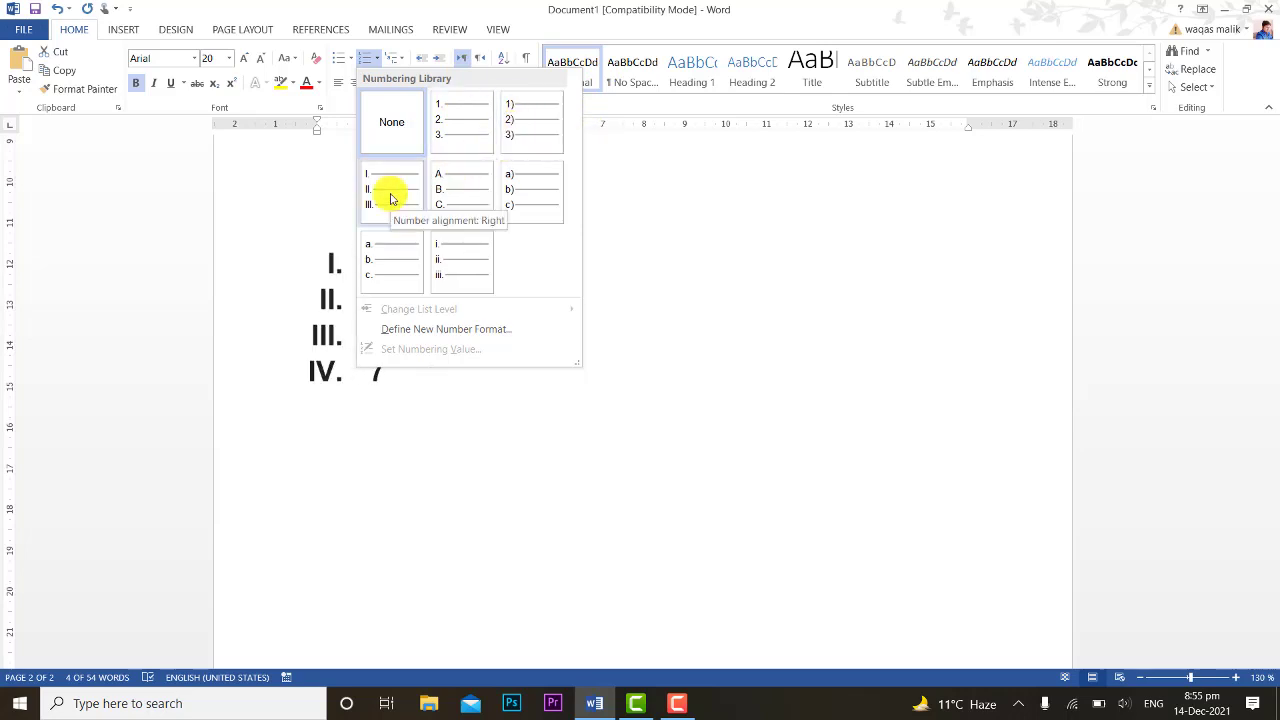
pyautogui.click(546, 194)
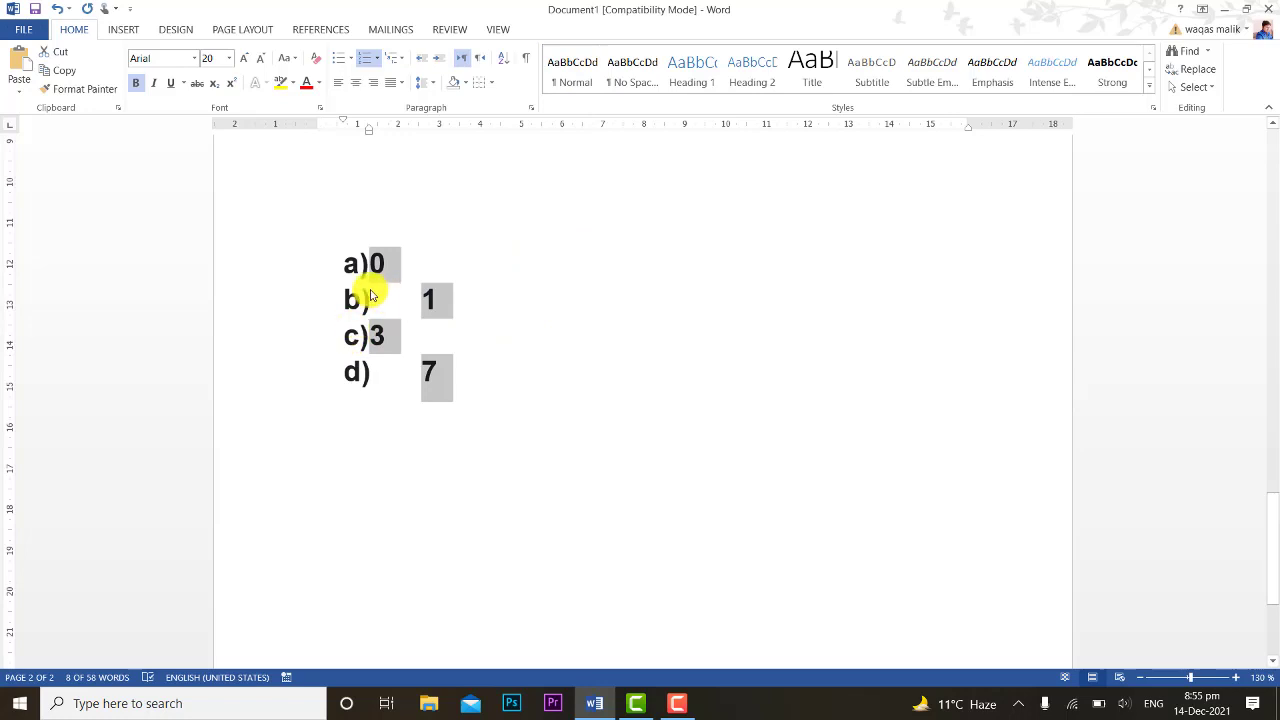
pyautogui.click(376, 59)
pyautogui.click(512, 208)
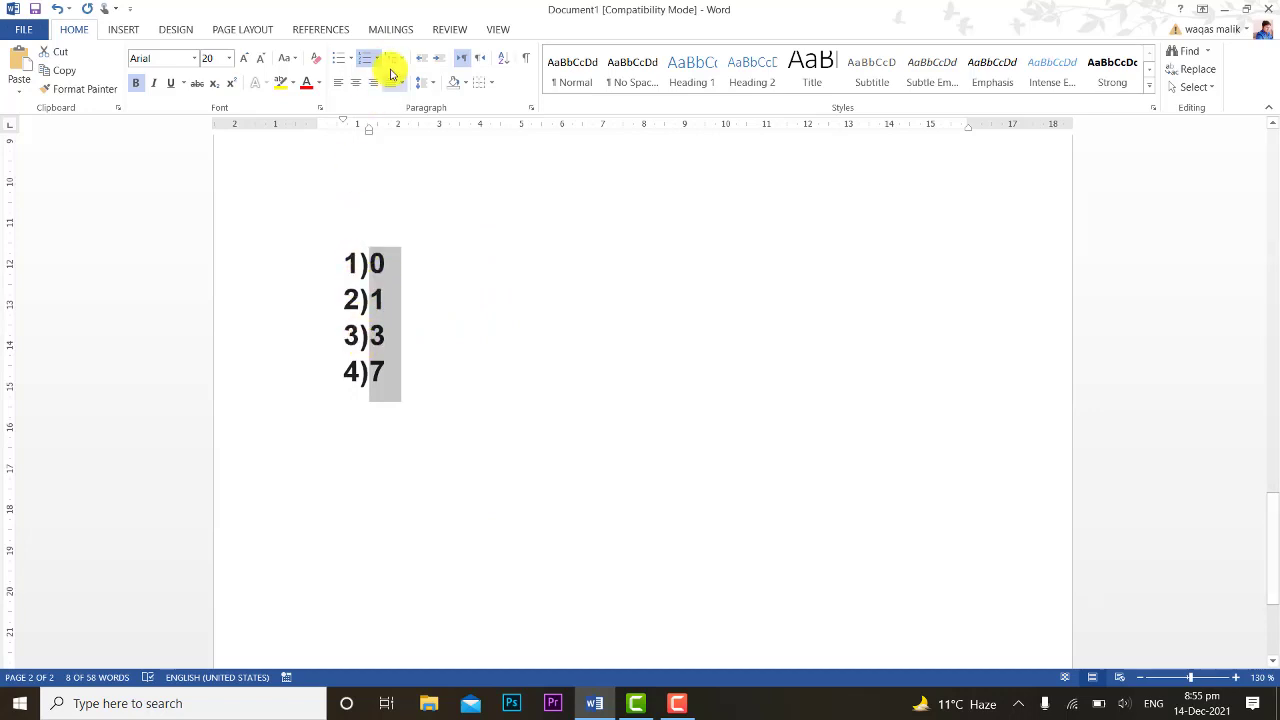
# Remove the numbering from the list and apply the 1), a), i) multilevel list format instead.
pyautogui.click(369, 61)
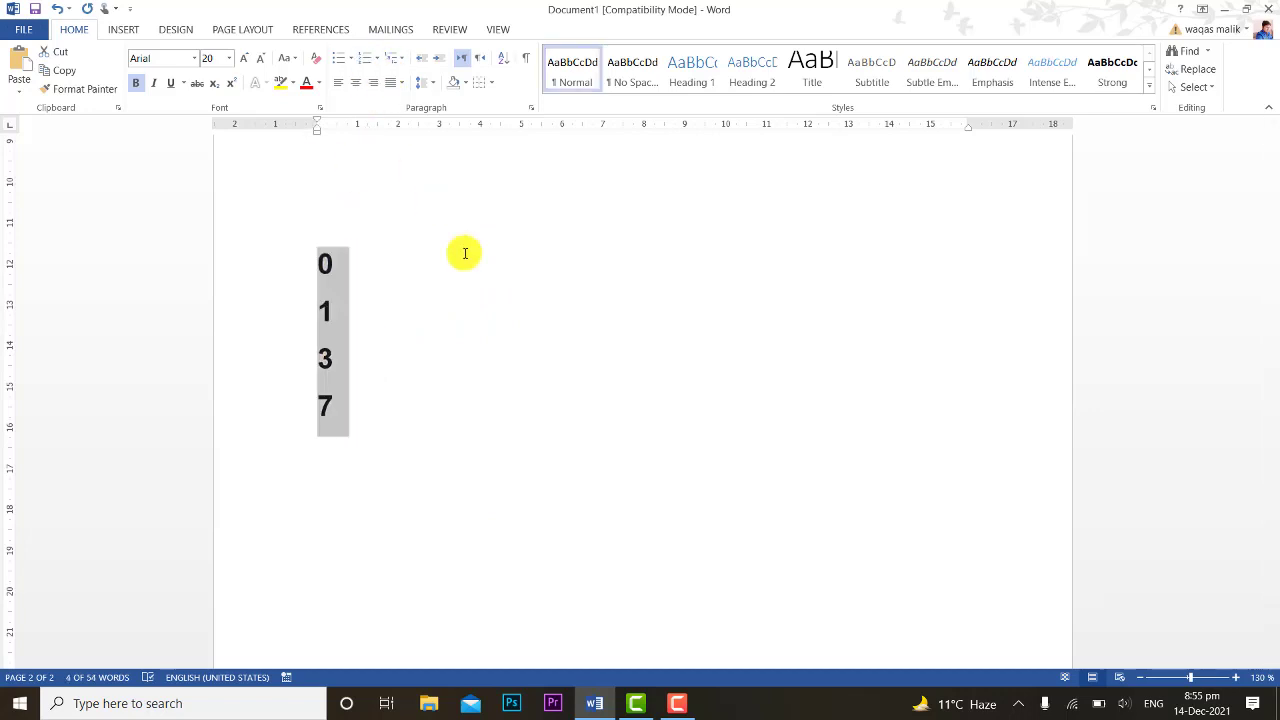
pyautogui.click(400, 59)
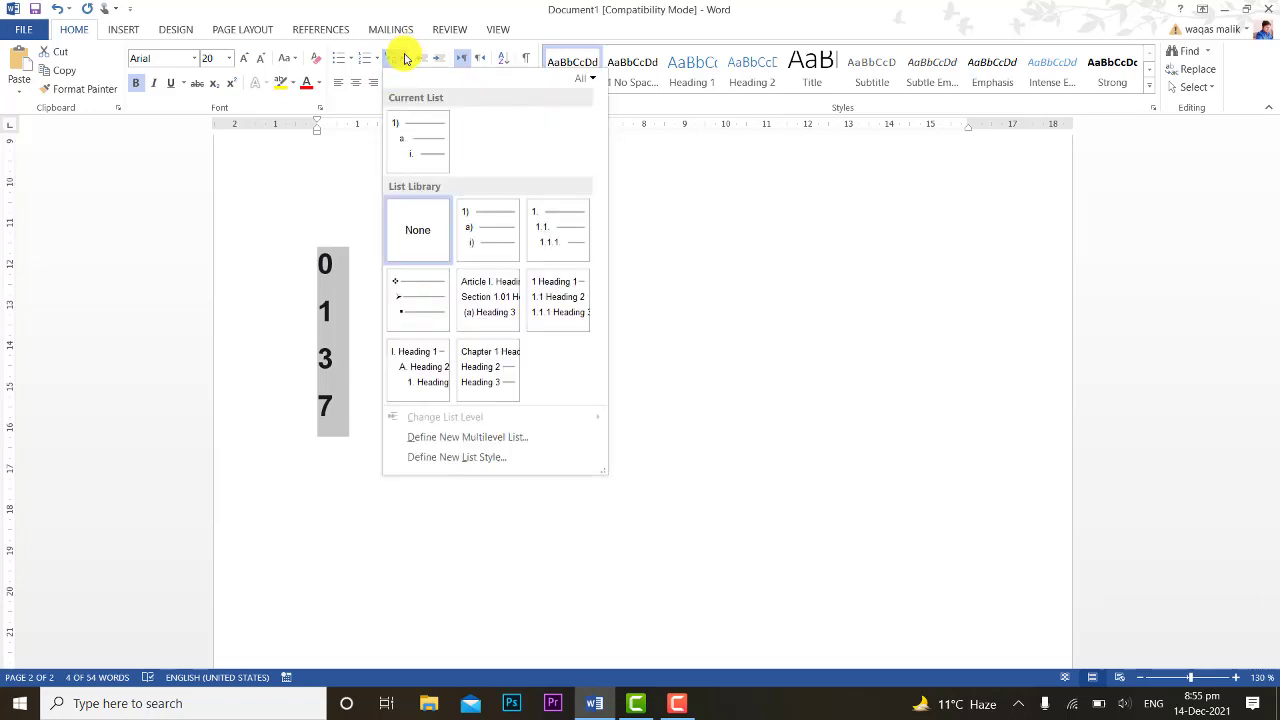
pyautogui.moveTo(418, 145)
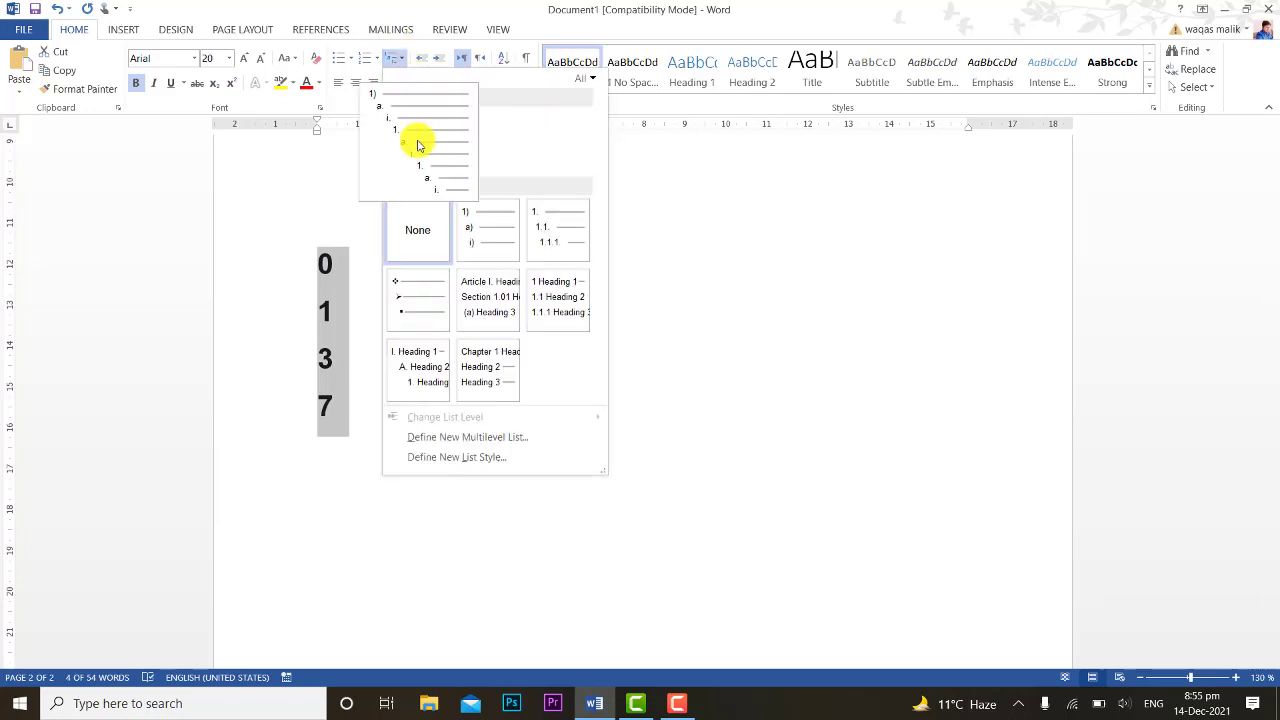
pyautogui.click(490, 222)
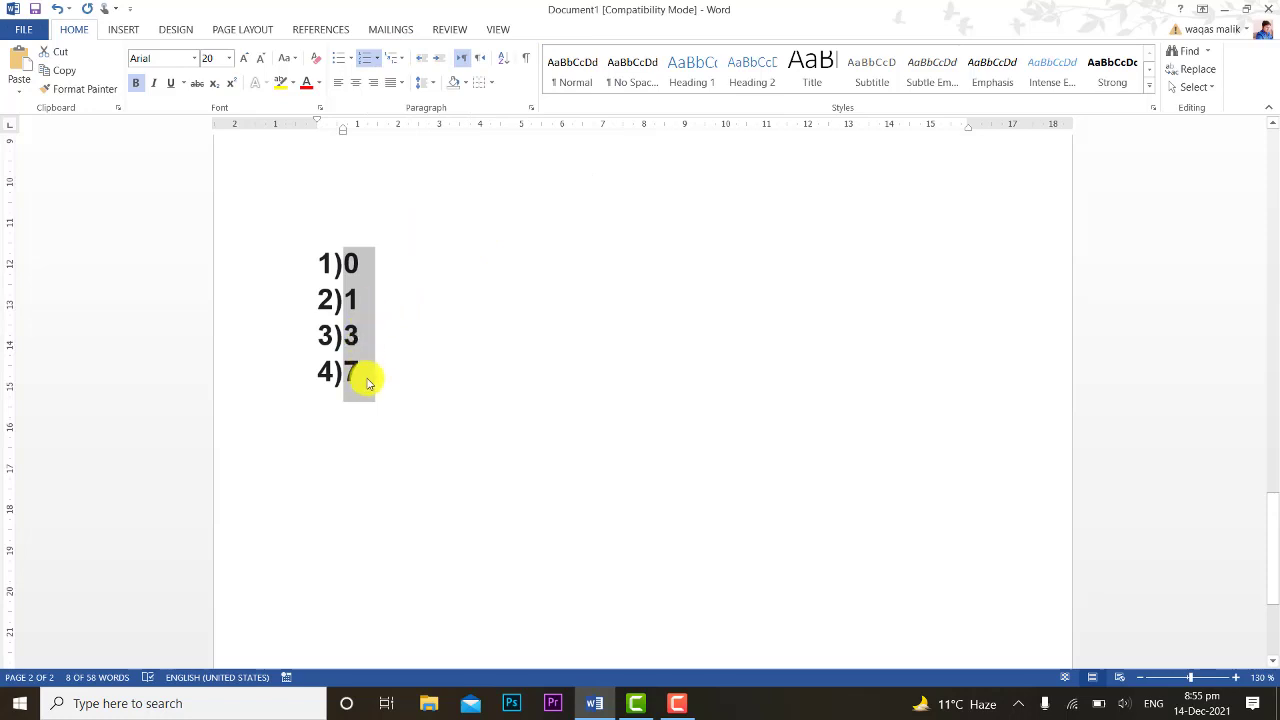
# Change the whole number list to the multilevel bullet style with diamond, arrow and square symbols.
pyautogui.moveTo(366, 374); pyautogui.dragTo(345, 330)
pyautogui.moveTo(323, 257)
pyautogui.mouseDown()
pyautogui.moveTo(400, 349)
pyautogui.moveTo(383, 366)
pyautogui.moveTo(260, 339)
pyautogui.moveTo(343, 343)
pyautogui.moveTo(323, 237)
pyautogui.mouseUp()
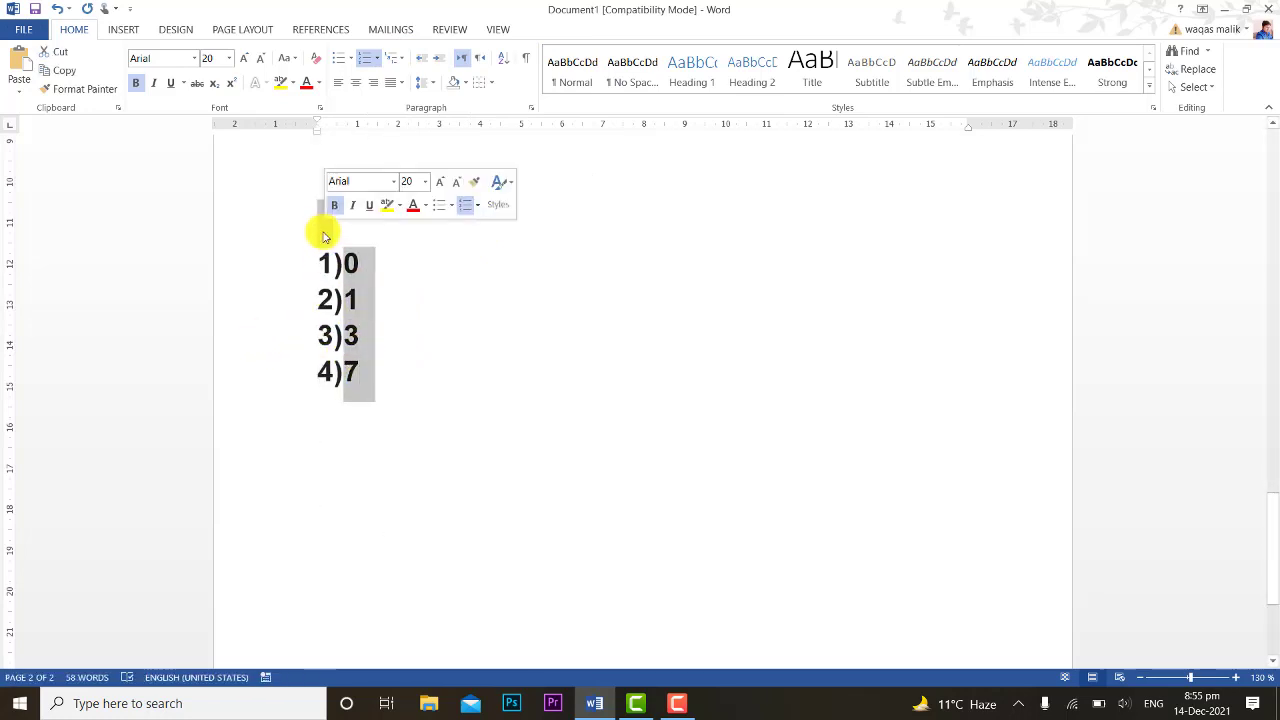
pyautogui.click(374, 60)
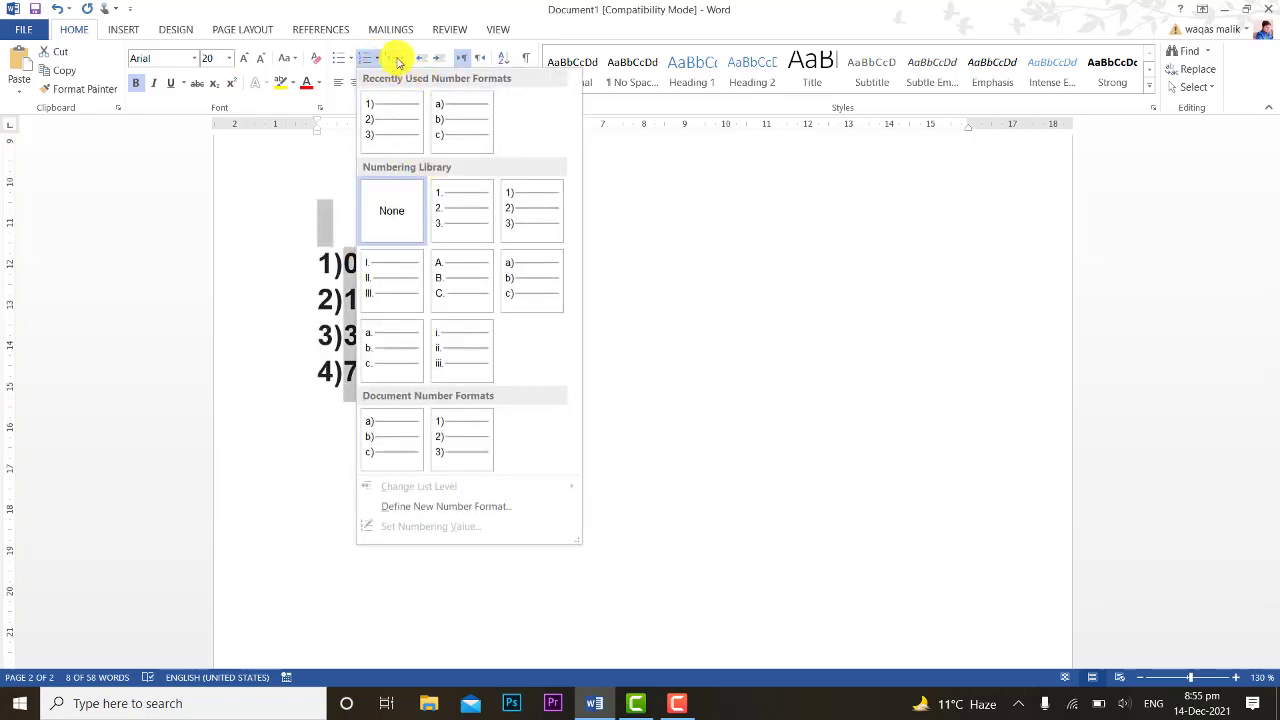
pyautogui.click(406, 60)
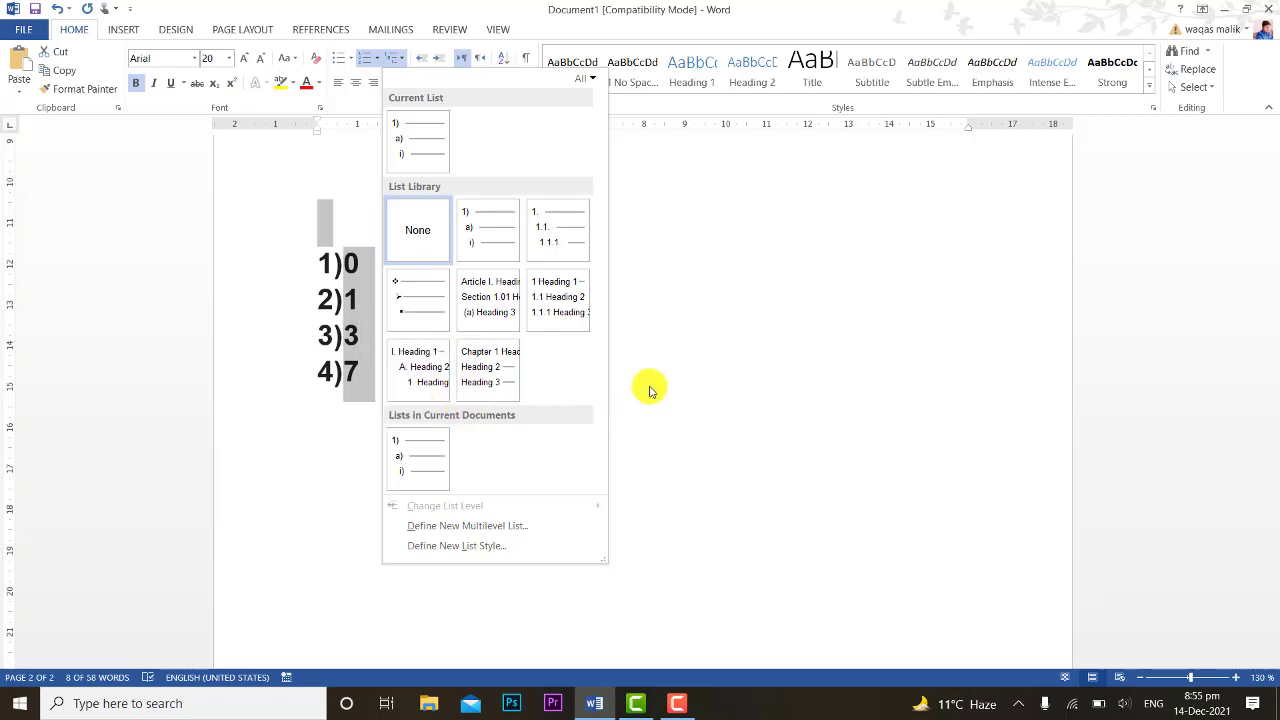
pyautogui.click(443, 301)
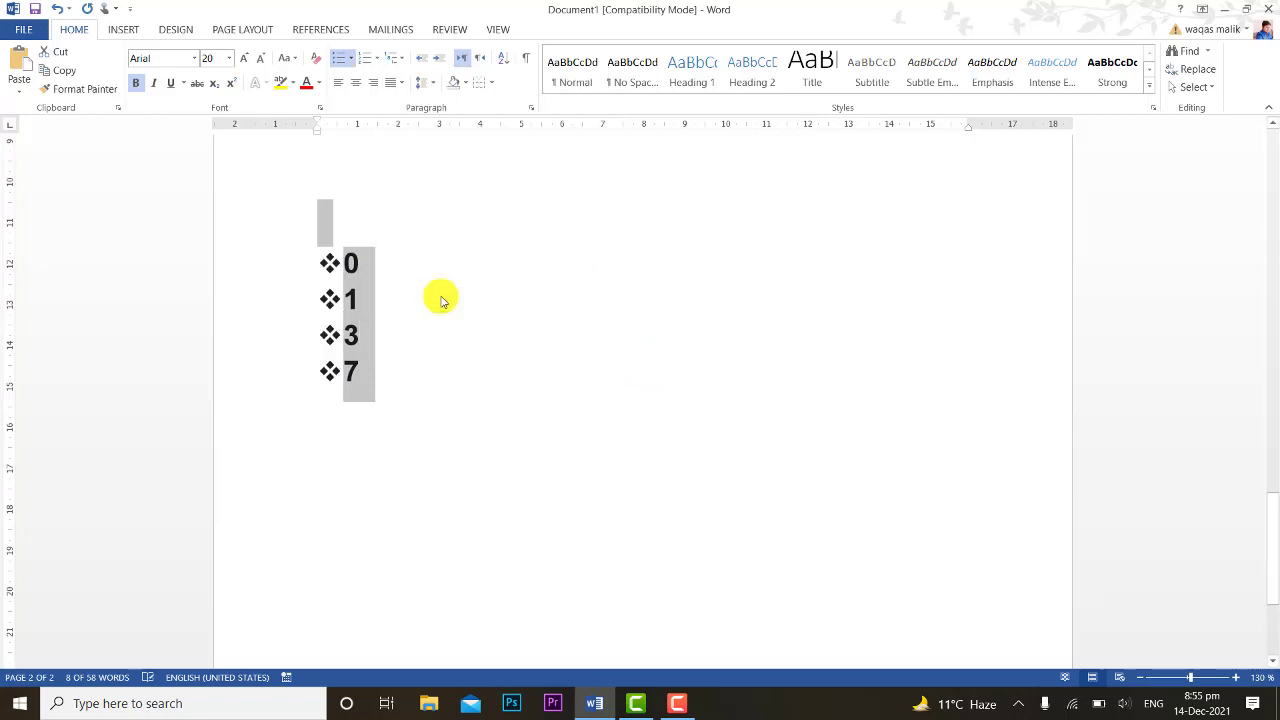
# Insert an empty bullet item after the 0 item and remove it again.
pyautogui.click(363, 263)
pyautogui.press('Return')
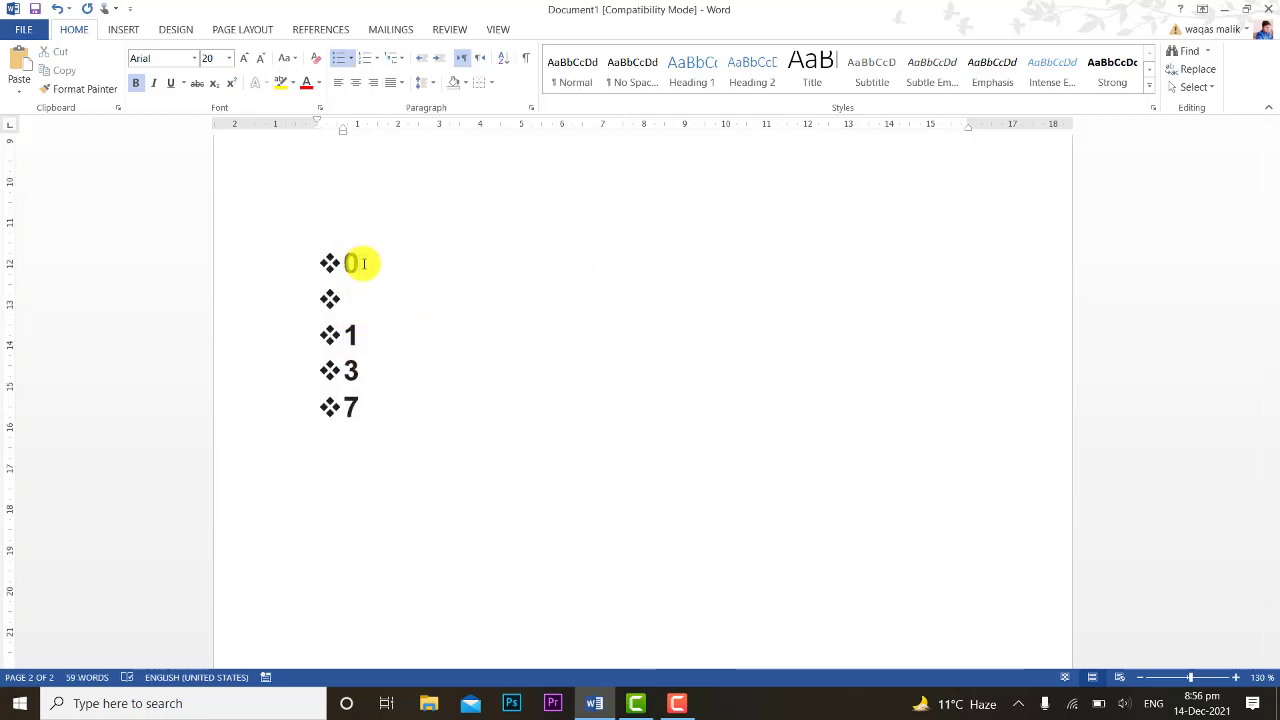
pyautogui.press('BackSpace')
pyautogui.press('BackSpace')
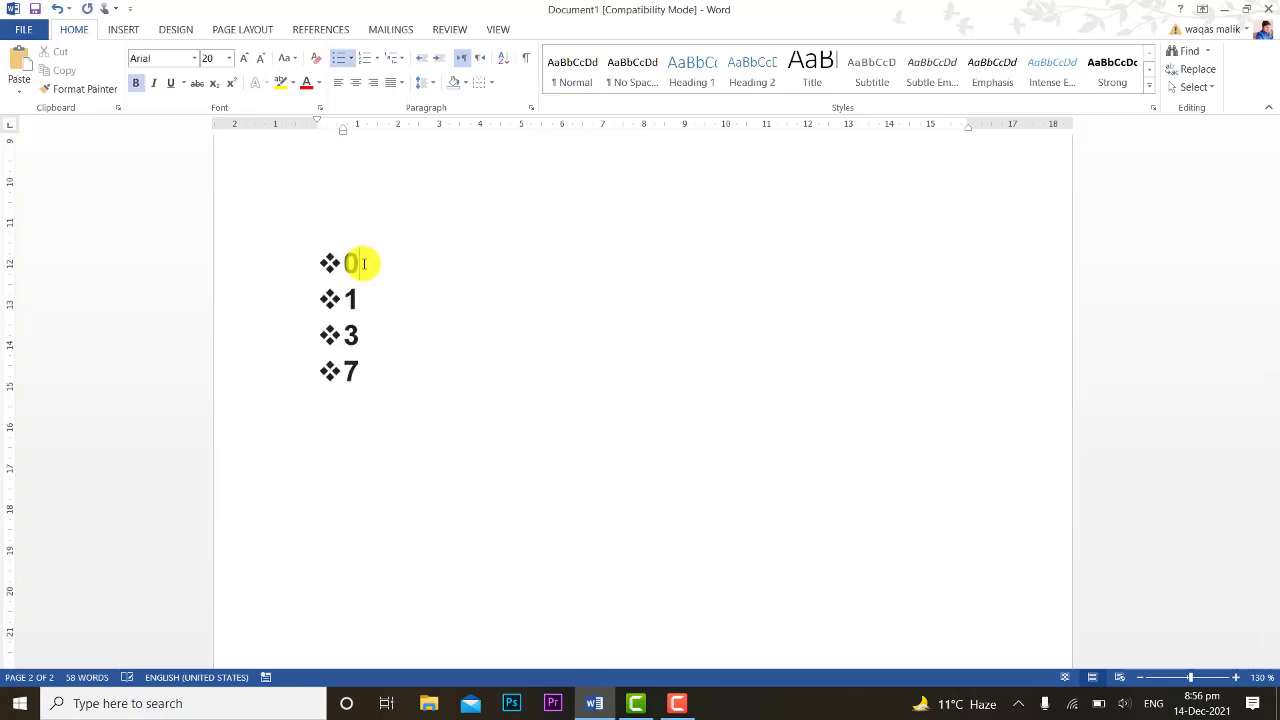
# Review the multilevel list options for changing the list level and defining a new multilevel list.
pyautogui.click(405, 59)
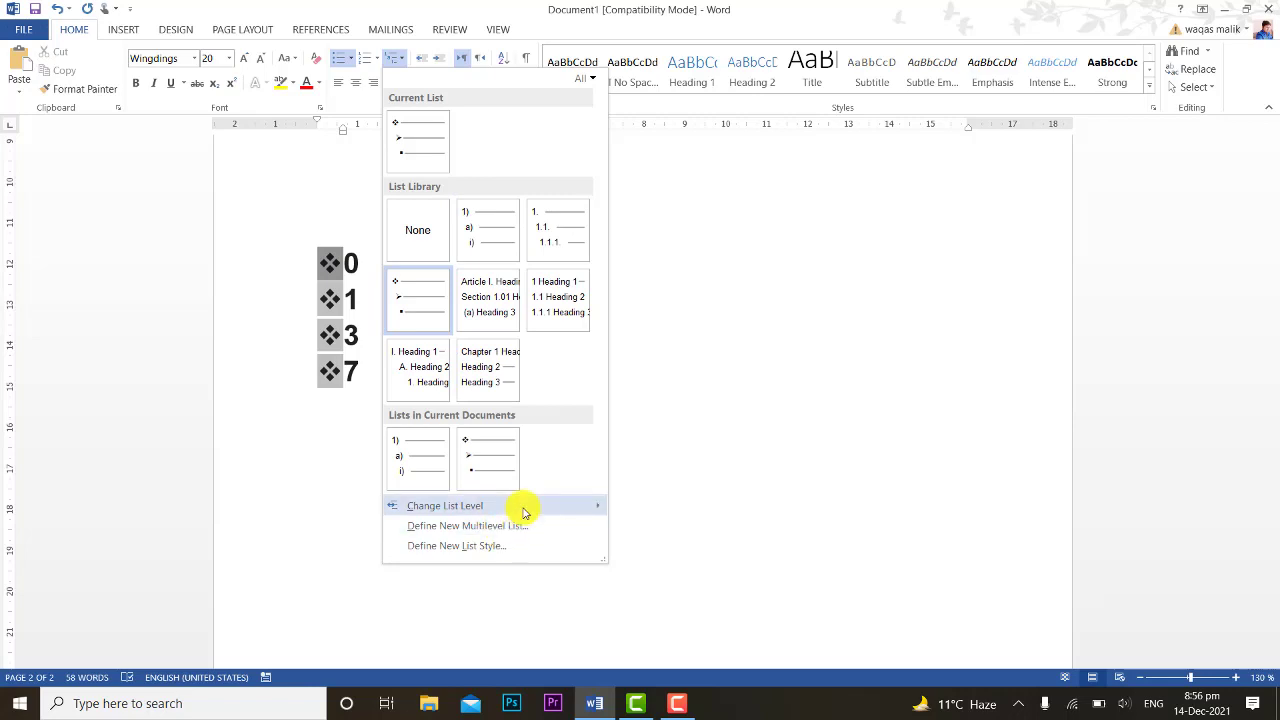
pyautogui.moveTo(524, 512)
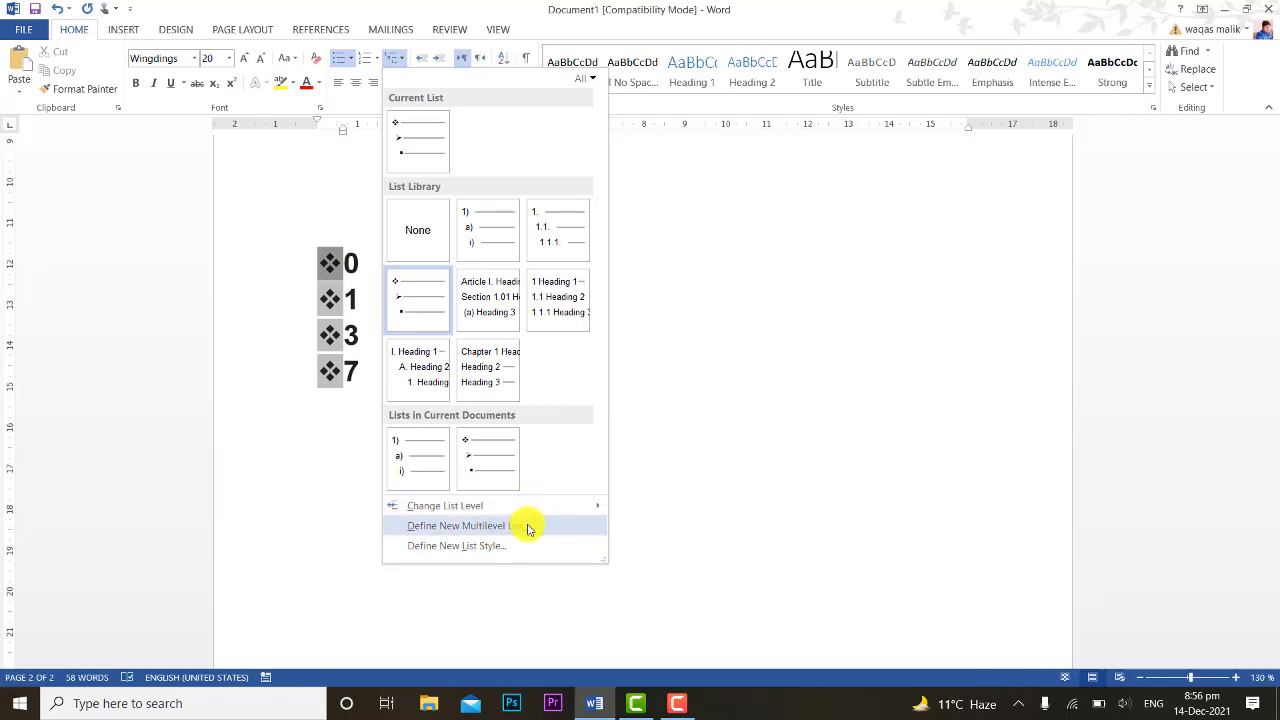
pyautogui.click(331, 414)
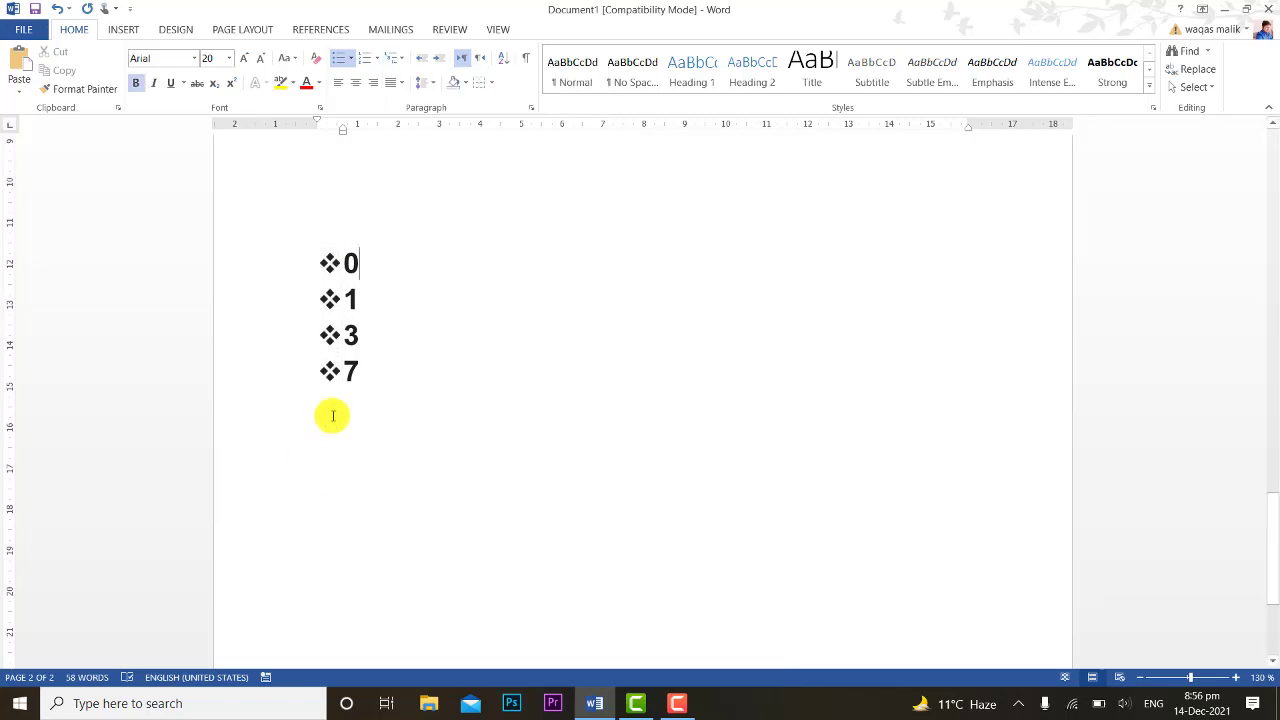
# Delete the entire bulleted list of numbers from the second page.
pyautogui.moveTo(349, 371); pyautogui.dragTo(310, 246)
pyautogui.press('Delete')
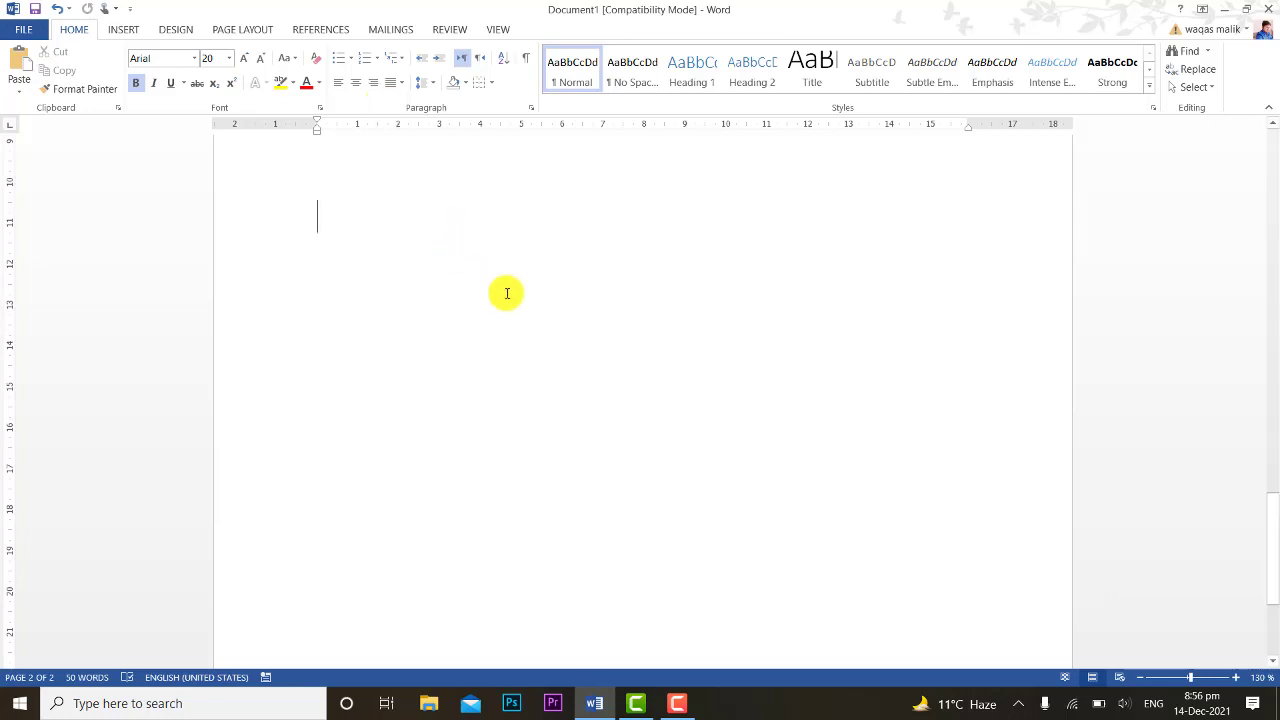
pyautogui.scroll(3, 517, 273)
pyautogui.scroll(10, 517, 273)
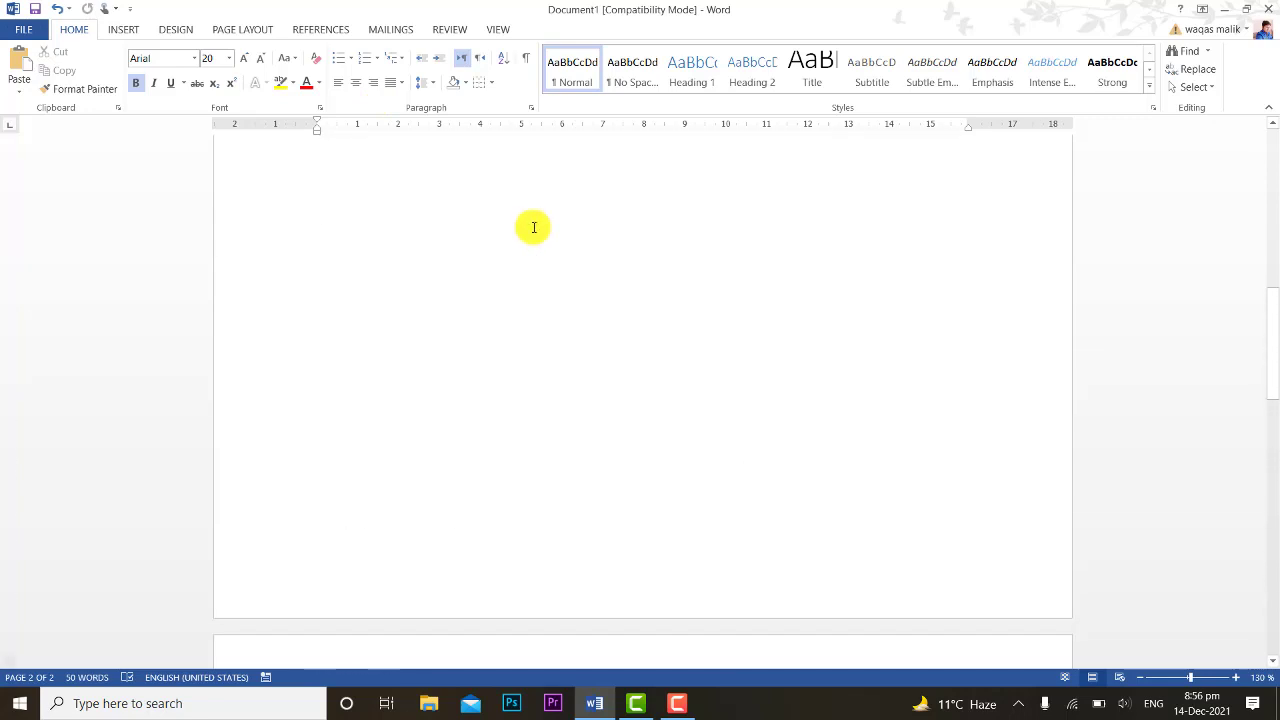
pyautogui.scroll(5, 780, 266)
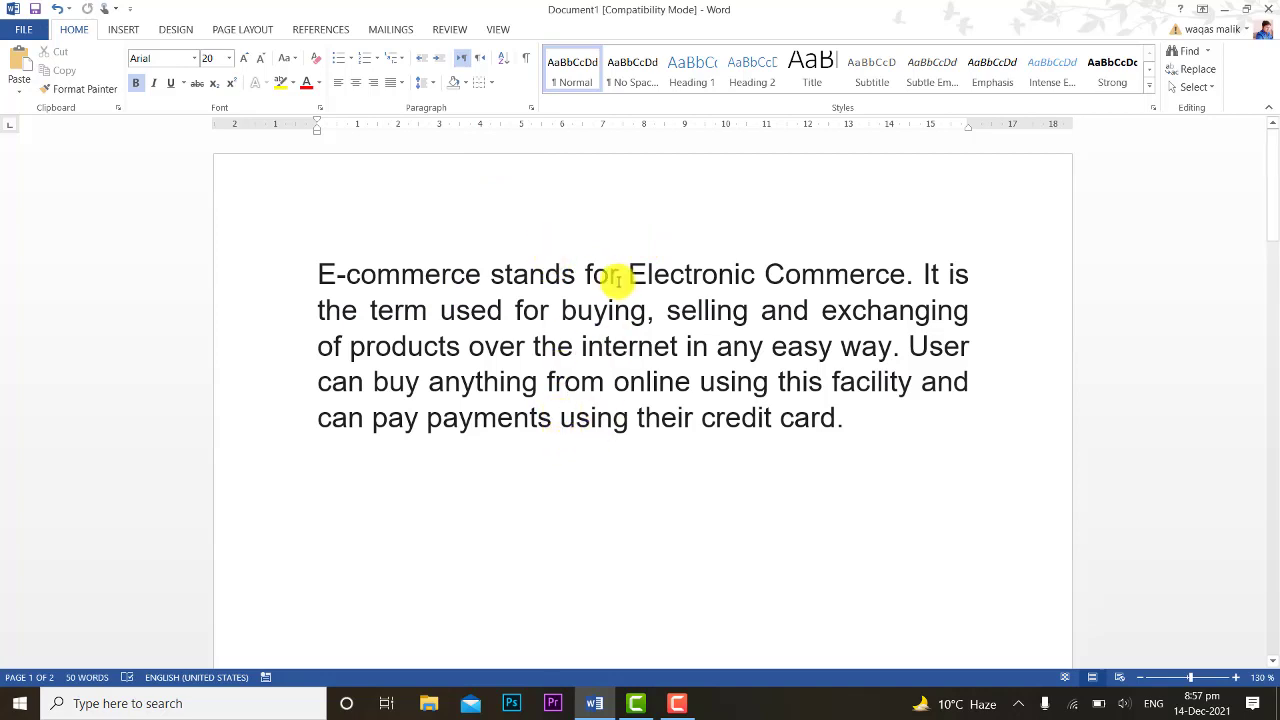
pyautogui.scroll(-8, 614, 276)
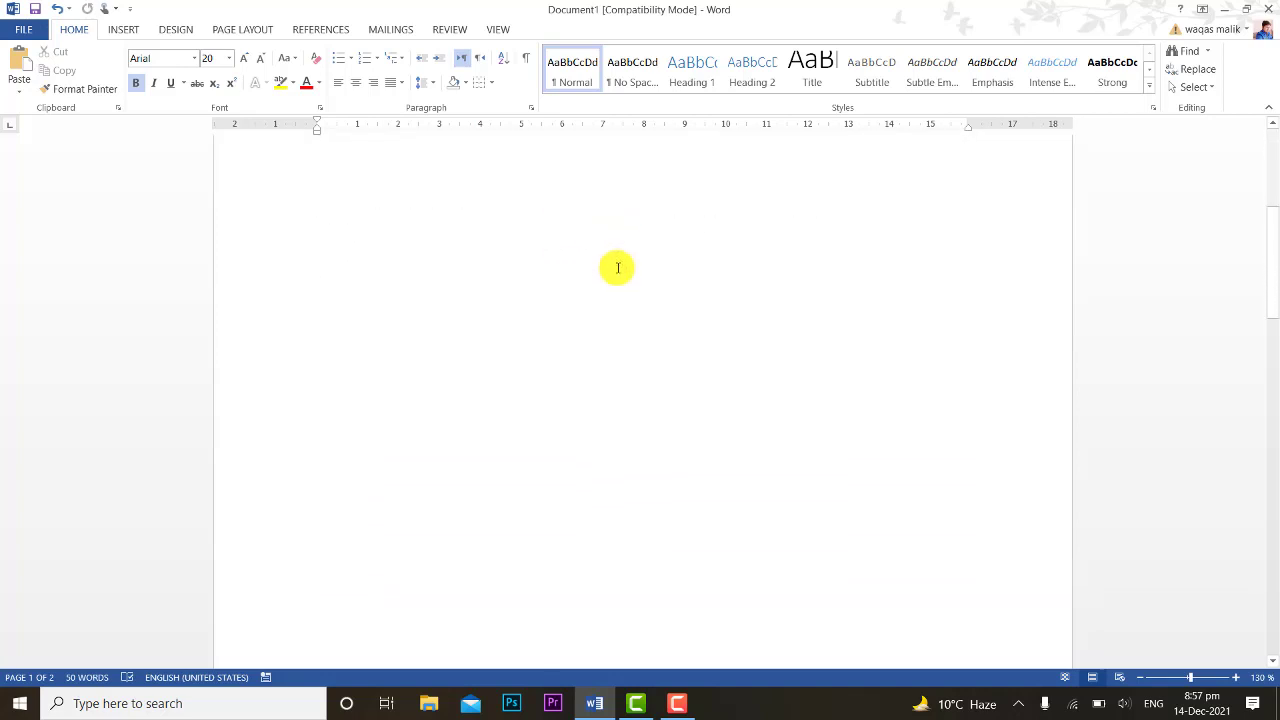